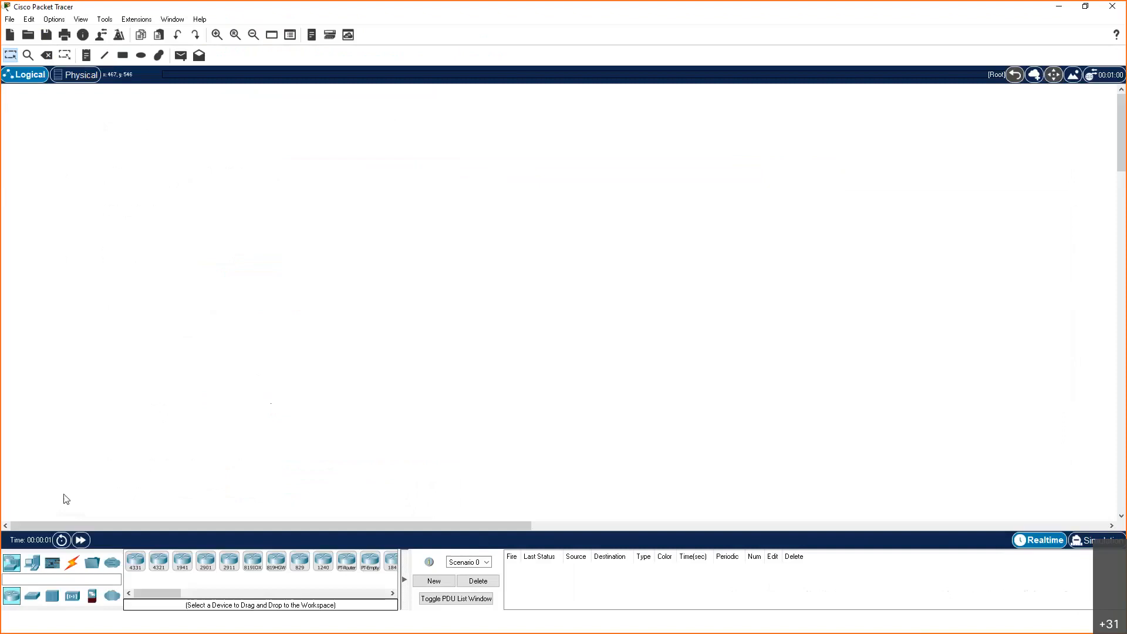
Add an ISR4331 router near the top centre of the workspace and open its enlarged CLI below the router icon
mouse_move(135, 561)
mouse_down()
mouse_move(156, 514)
mouse_move(545, 208)
mouse_move(540, 194)
mouse_move(550, 202)
mouse_move(533, 125)
mouse_move(543, 115)
mouse_up()
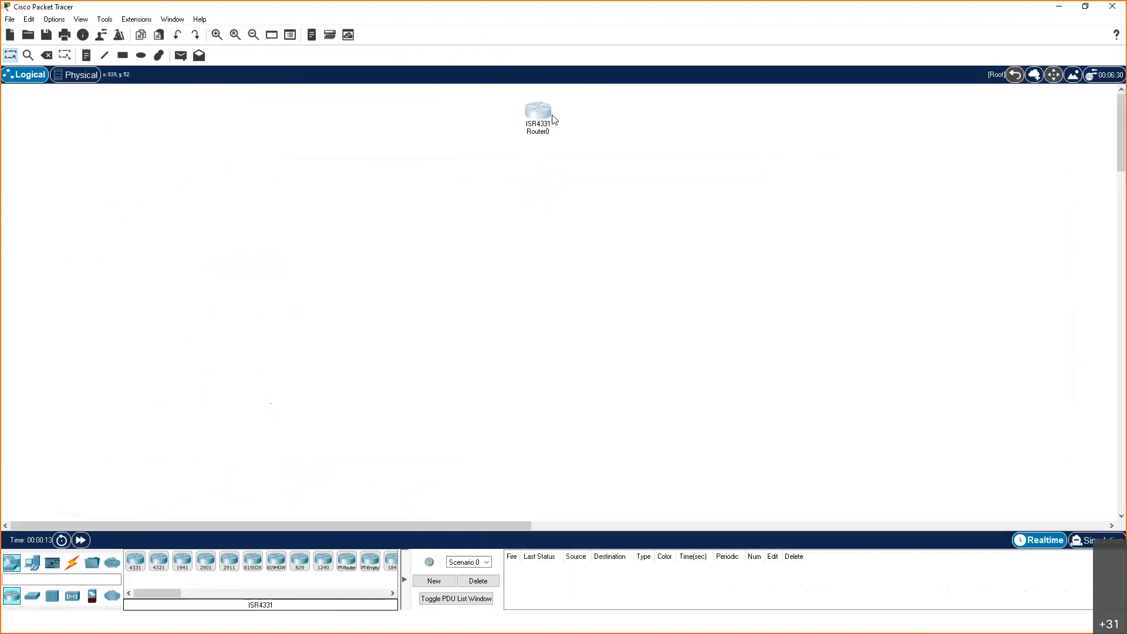
click(541, 115)
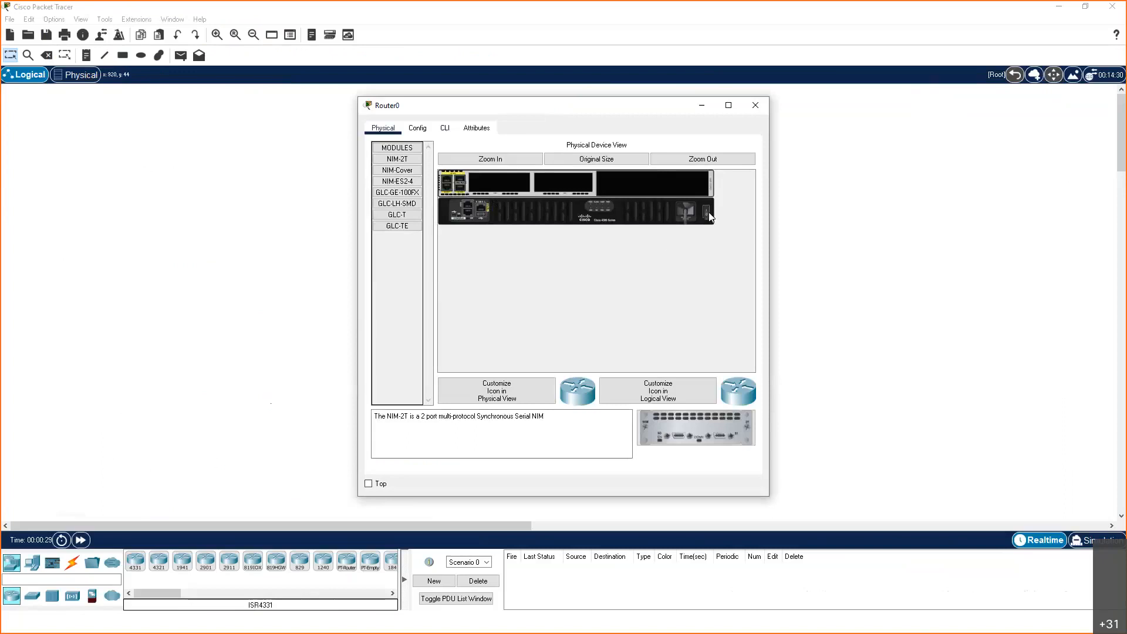
click(446, 131)
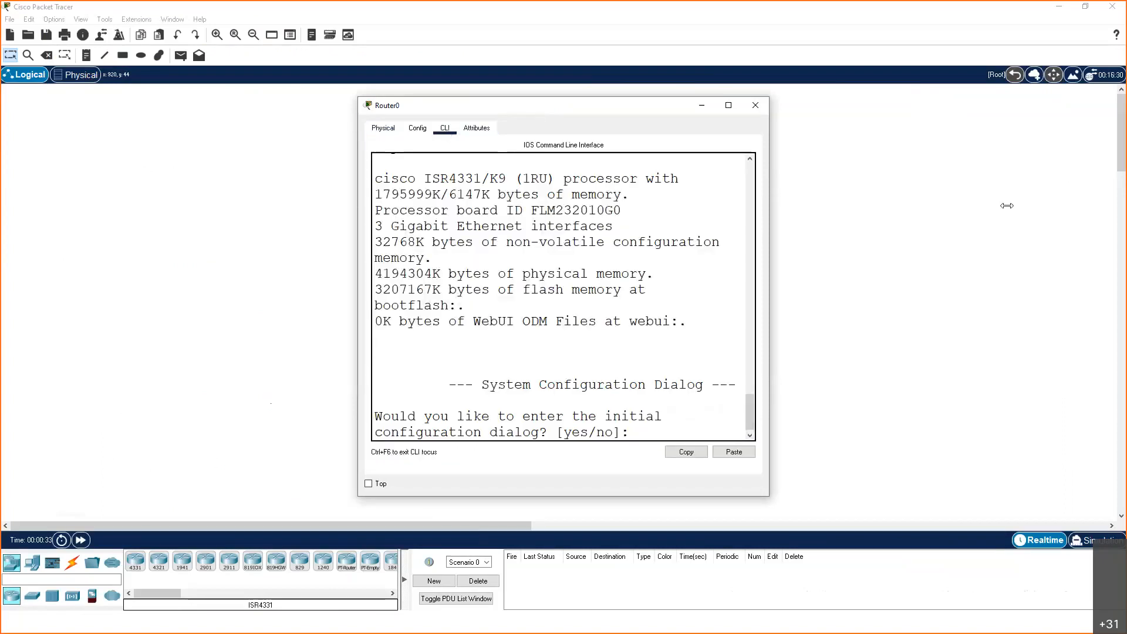
drag(1086, 202, 1086, 201)
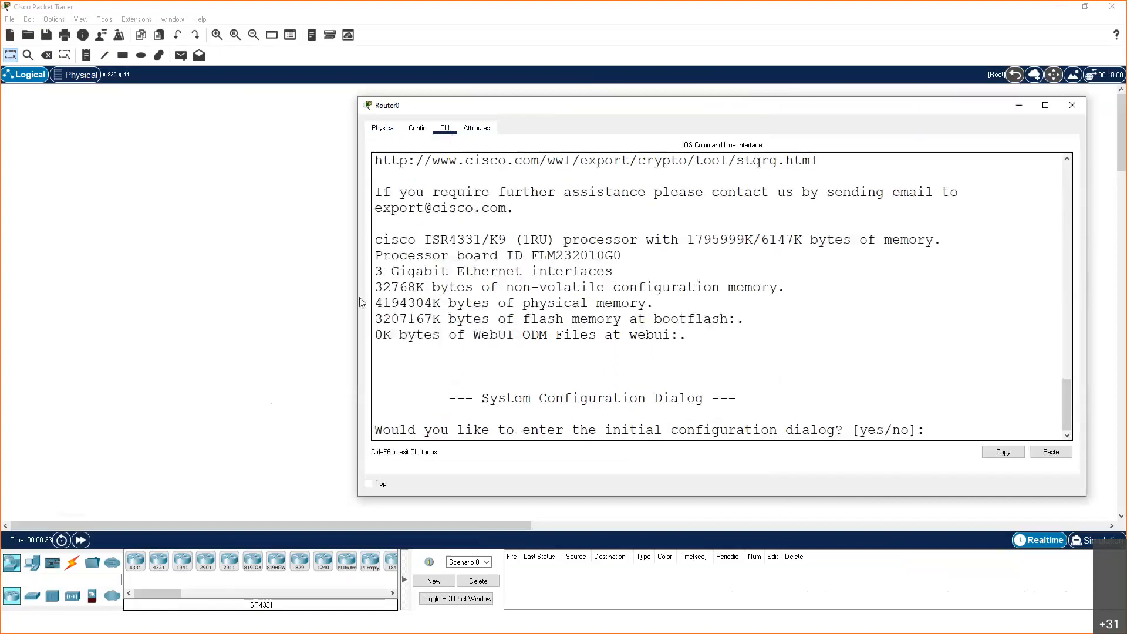
drag(357, 297, 57, 307)
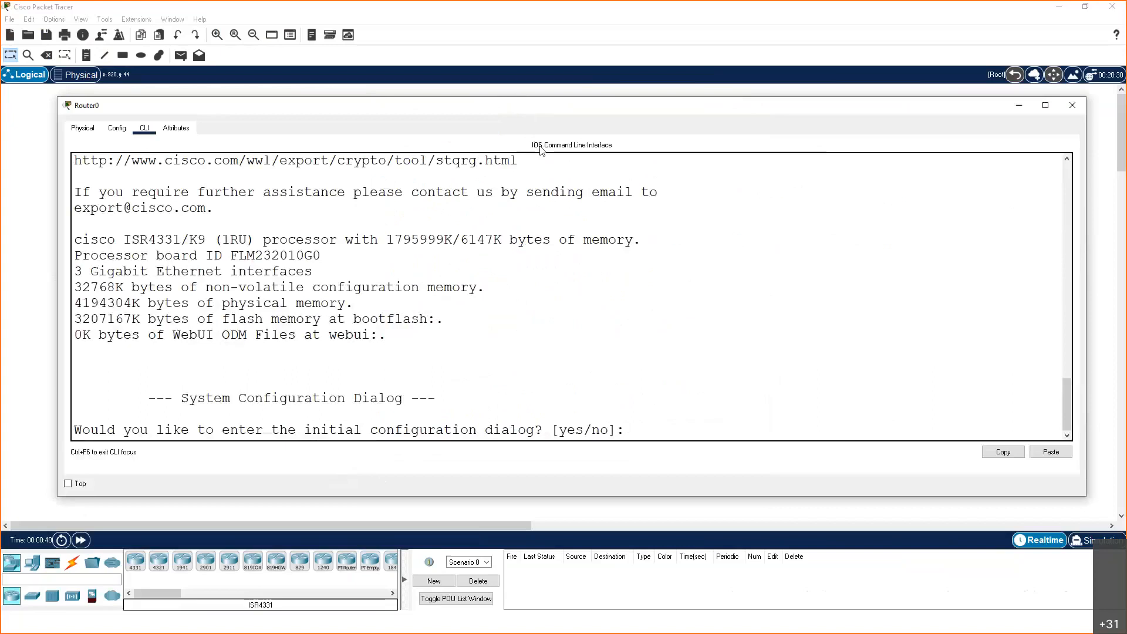
drag(522, 106, 540, 151)
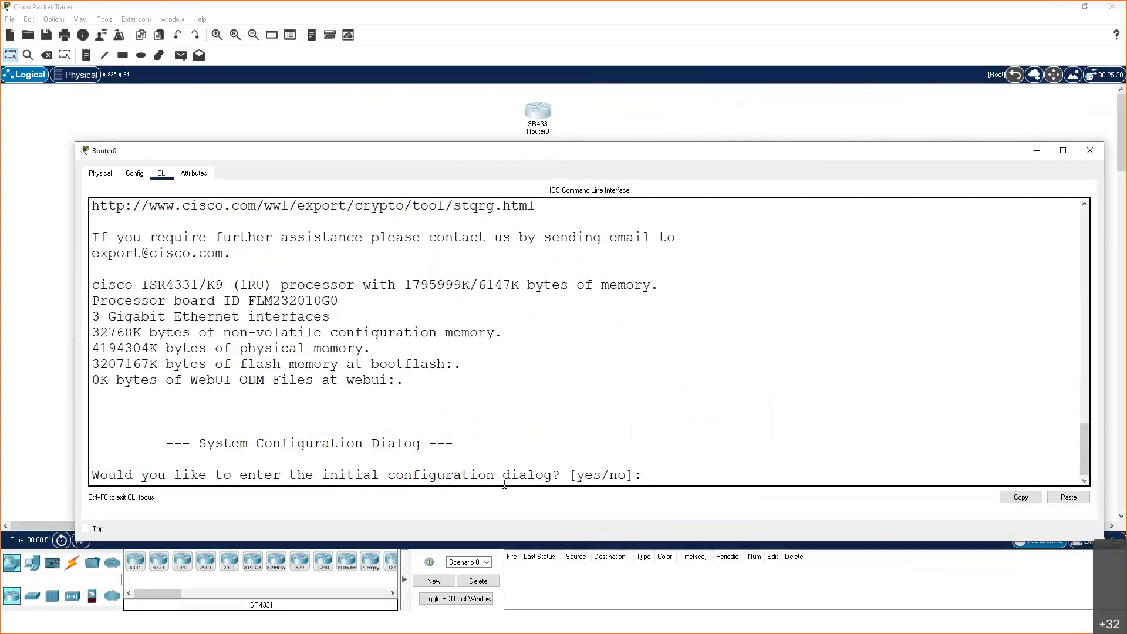
Decline the router's initial configuration dialog and start the command-line session
click(675, 478)
text(n)
key(Return)
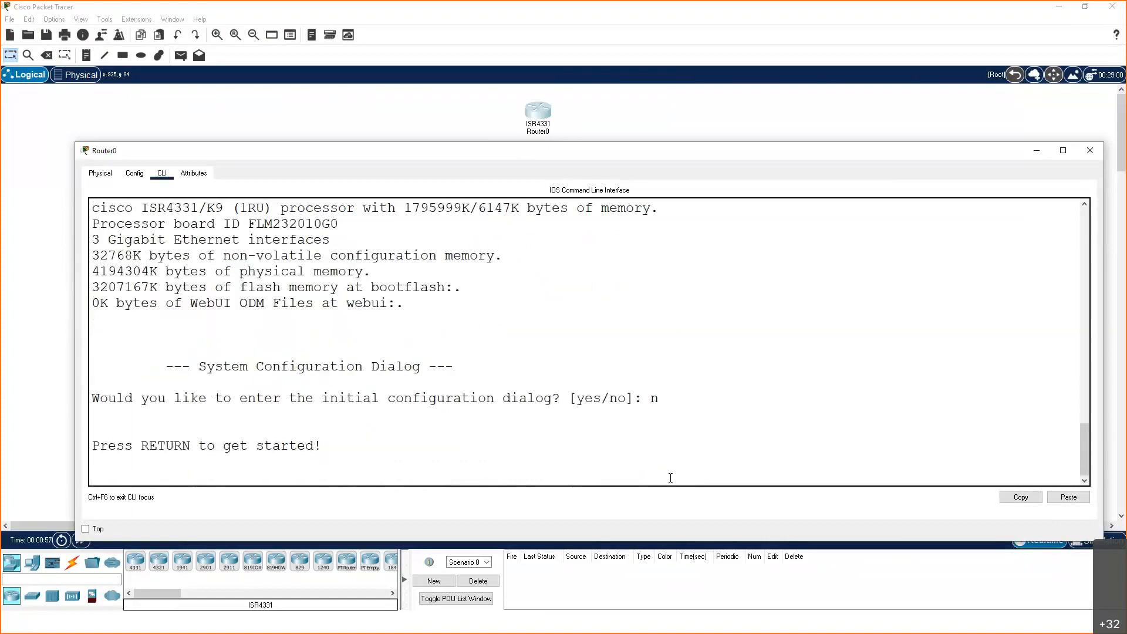
key(Return)
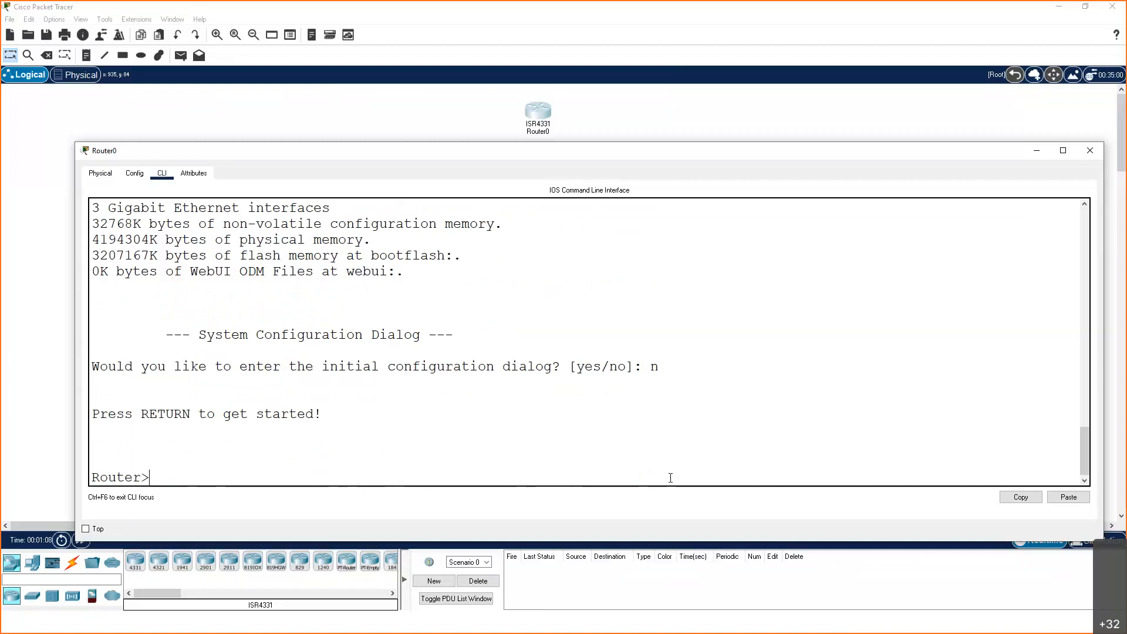
Enter global configuration mode with en and conf t, and set the router's hostname to R1
text(en)
key(Return)
text(c)
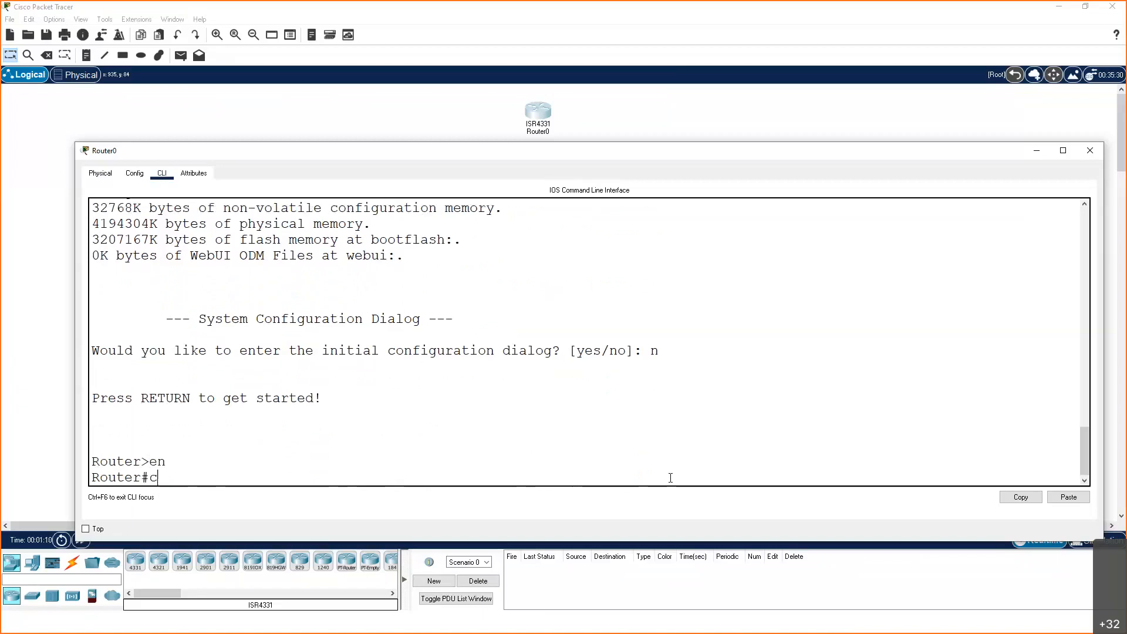
text(onf t)
key(Return)
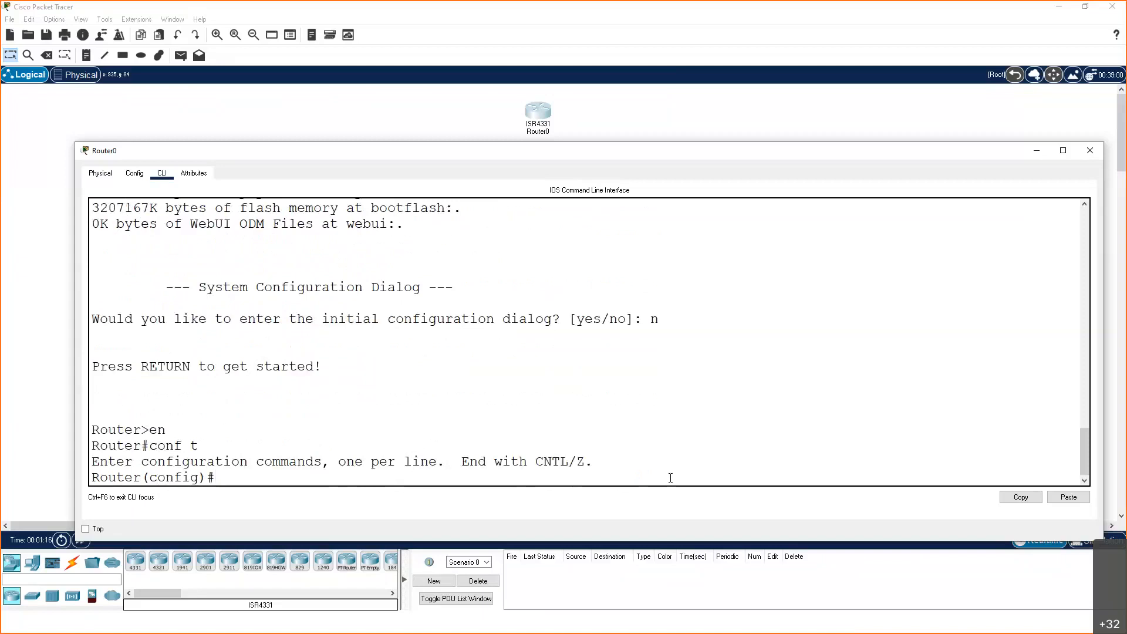
text(hostname R1)
key(Return)
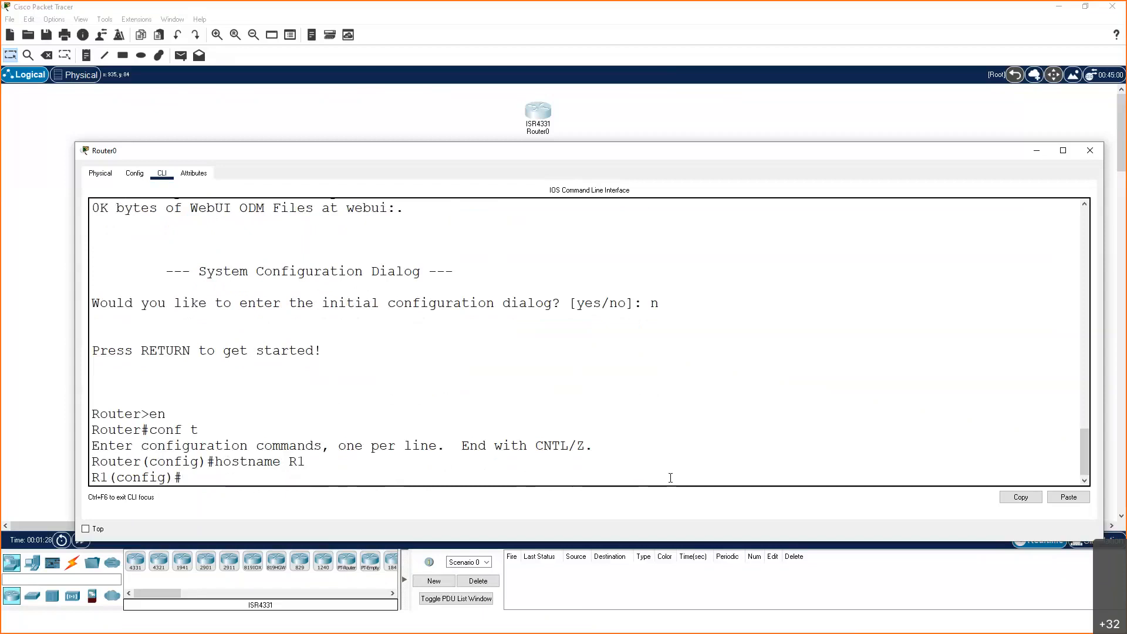
Open the configuration of line console 0 and assign the console password
text(line console 0)
key(Return)
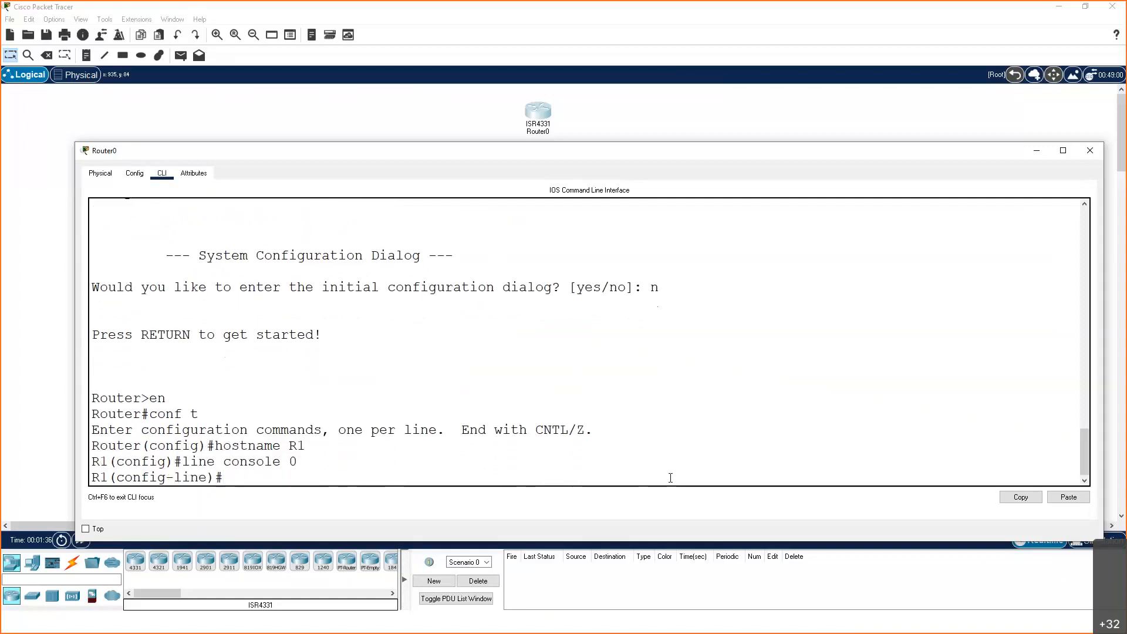
text(password cisco)
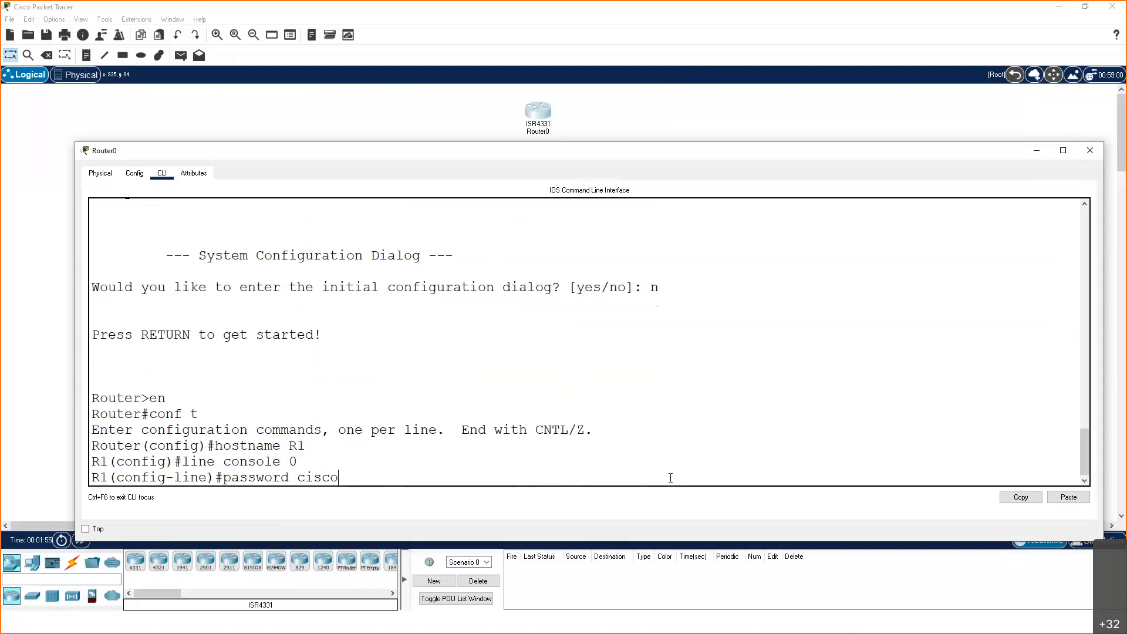
key(Return)
Exit the configuration modes, end the console session and start a new one to test whether a password is required
text(exit)
key(Return)
text(exit)
key(Return)
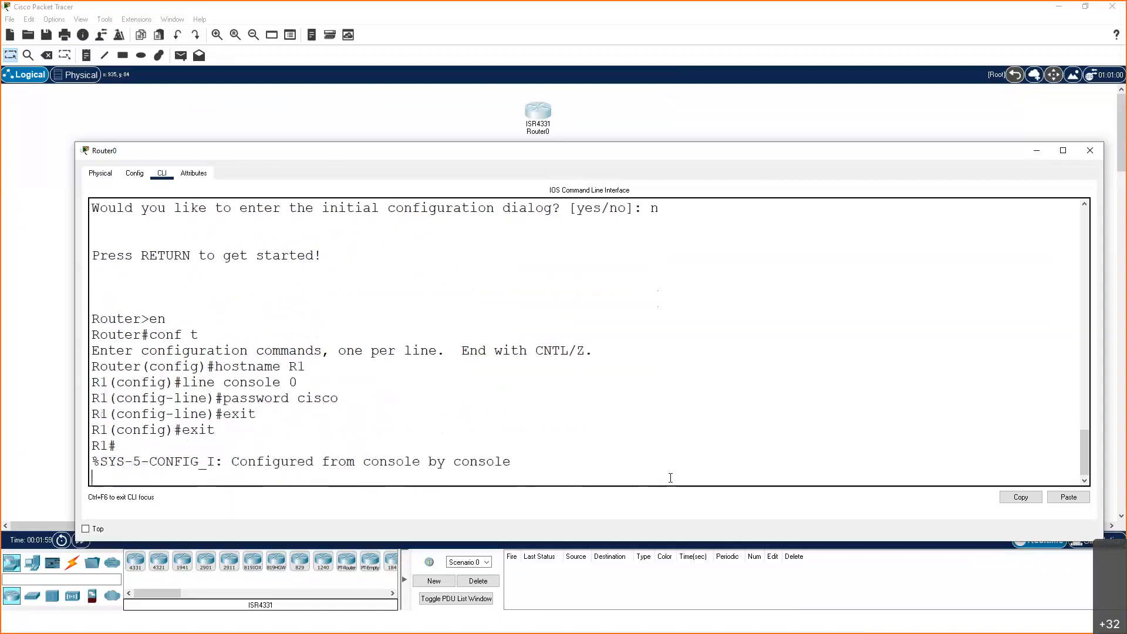
key(Return)
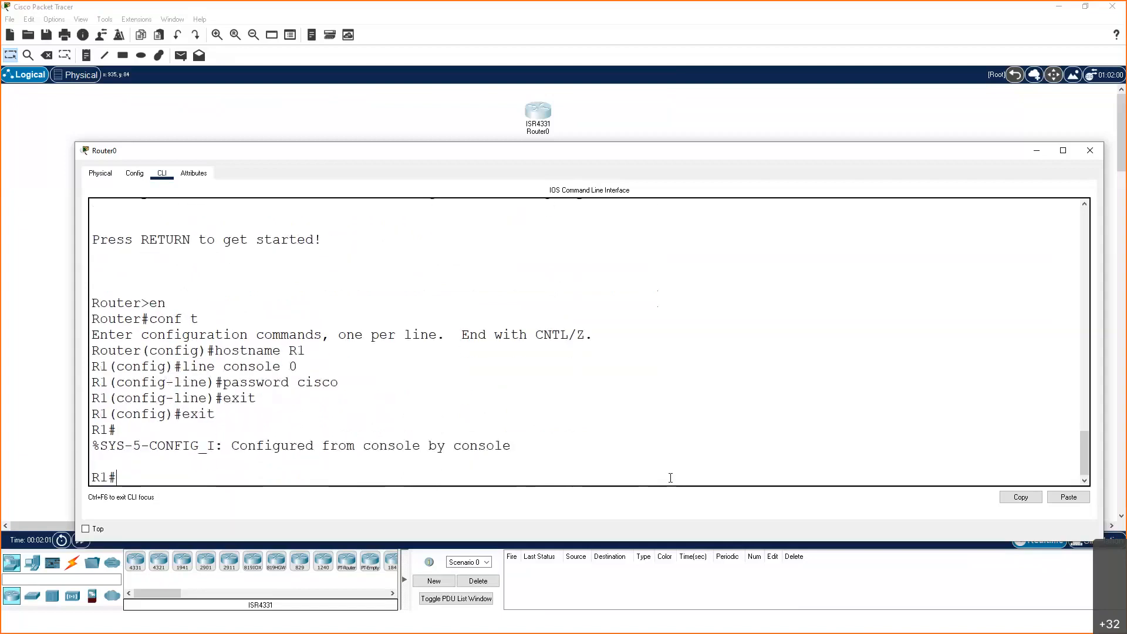
text(exit)
key(Return)
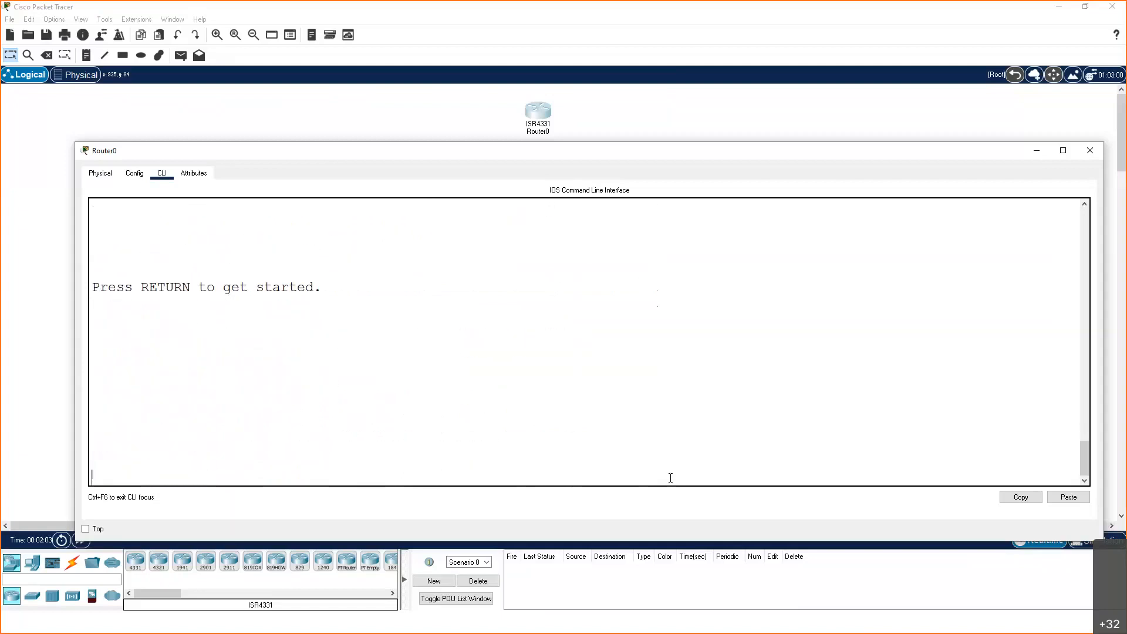
key(Return)
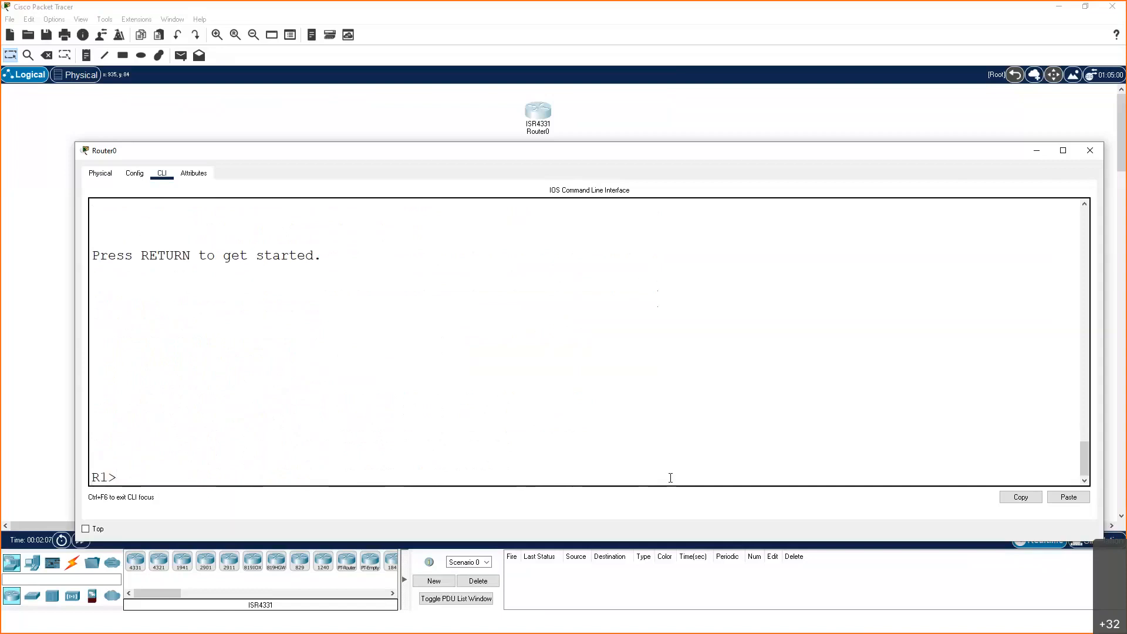
key(Return)
key(Return)
key(Return)
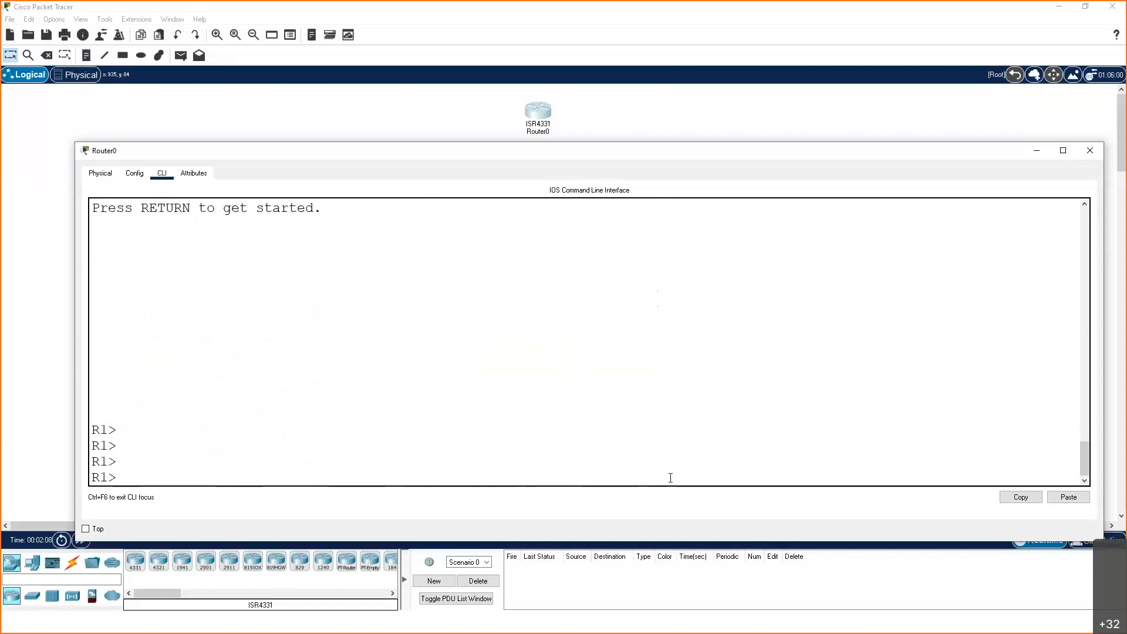
key(Return)
Return to global configuration mode on R1 and open the configuration of line console 0
text(en)
key(Return)
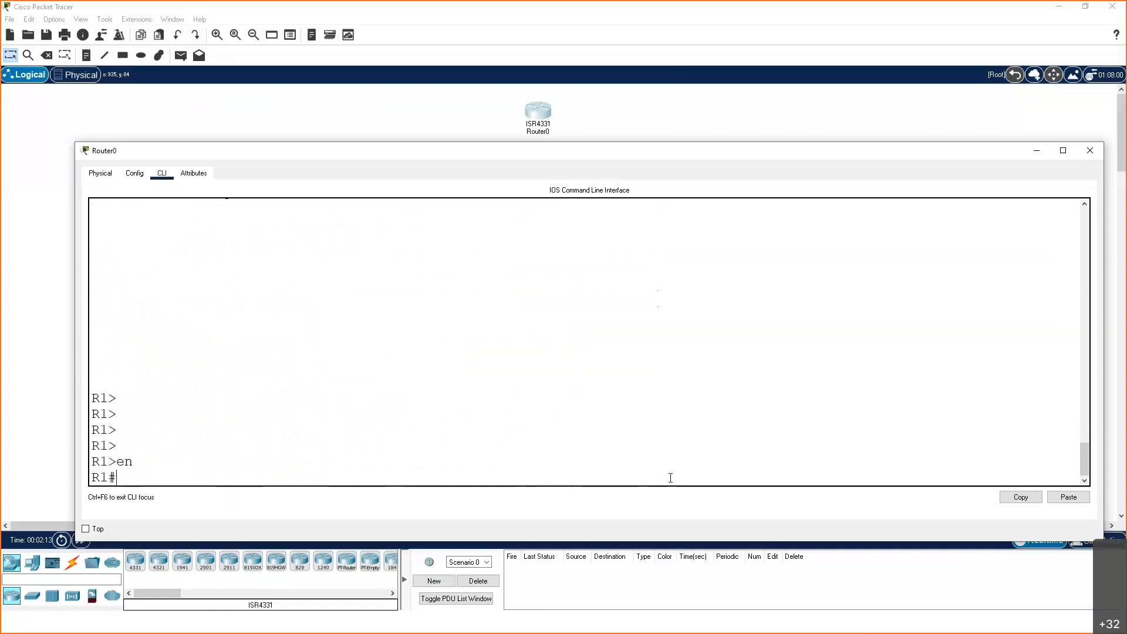
text(conf t)
key(Return)
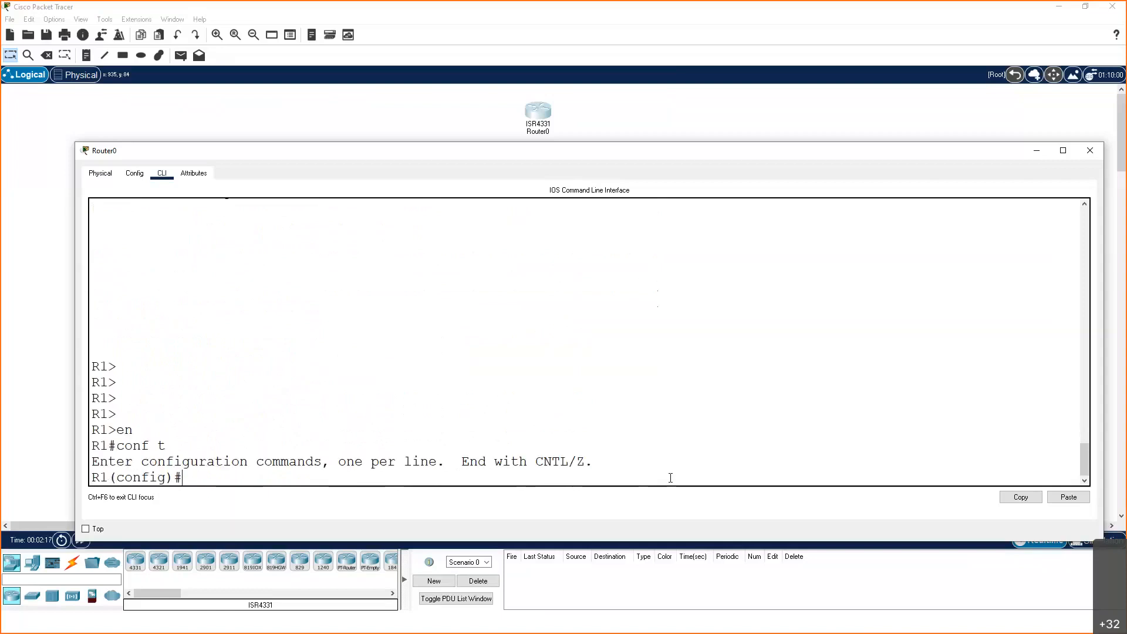
text(line console 0)
key(Return)
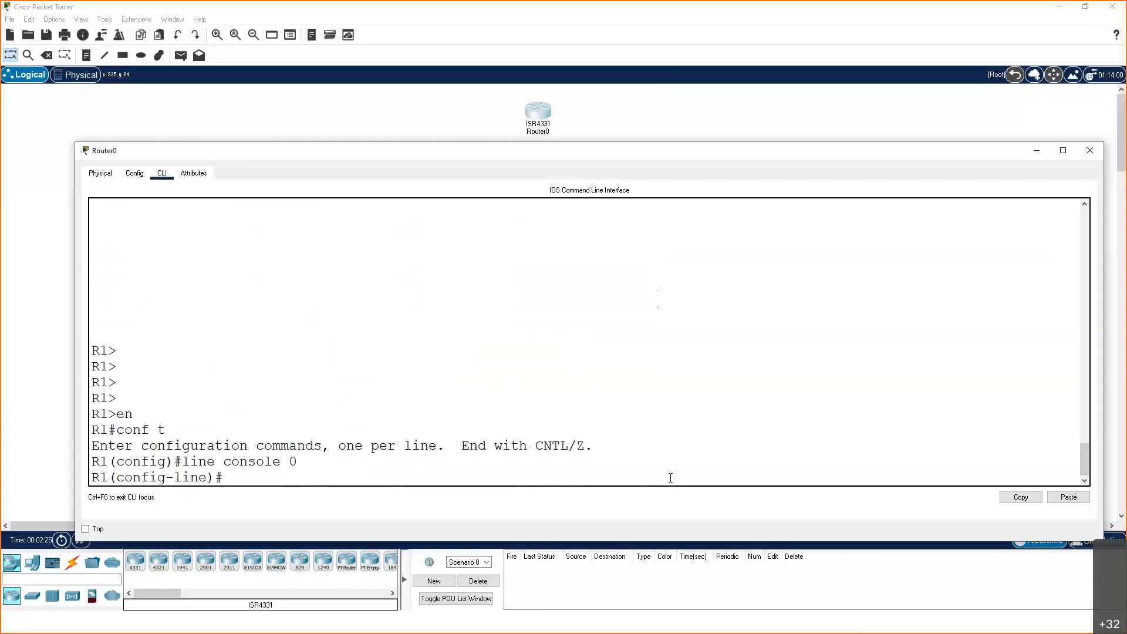
Set the console line password again and require it with the login command
text(password cisco)
key(Return)
text(login)
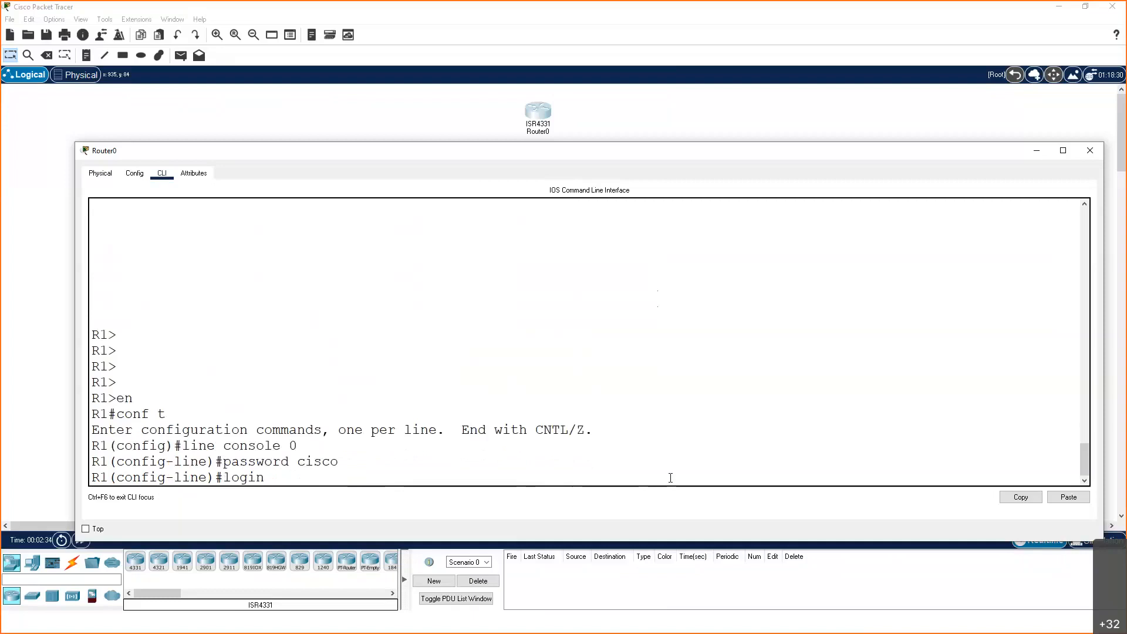
key(Return)
Exit the configuration modes, end the console session and log back in with the console password
text(exit)
key(Return)
text(exit)
key(Return)
text(e)
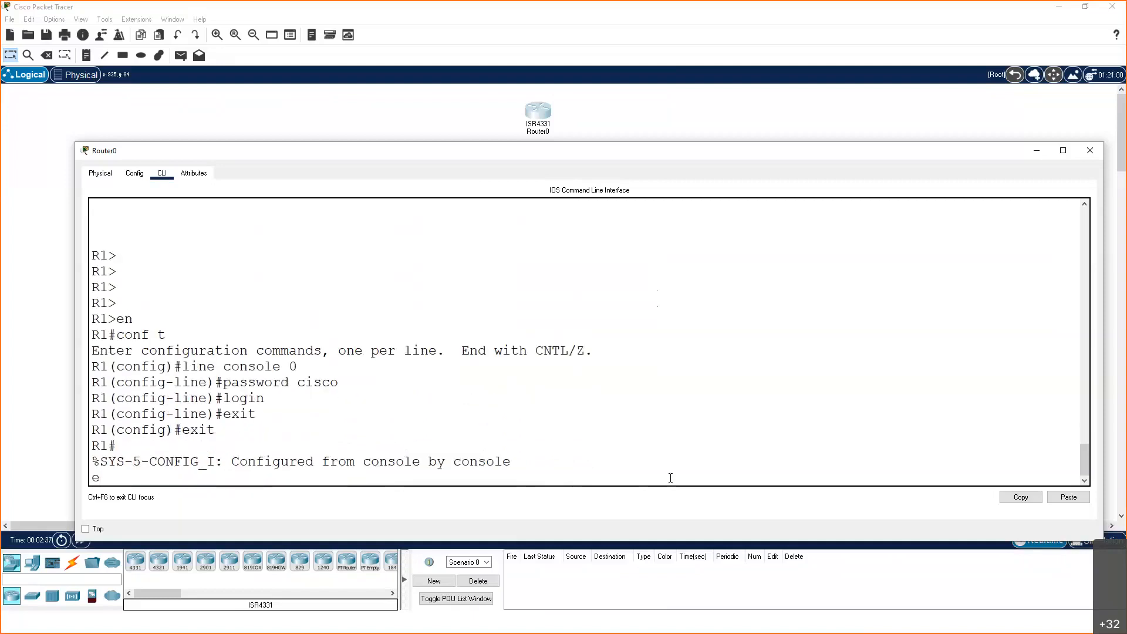
key(BackSpace)
key(Return)
key(Return)
text(exit)
key(Return)
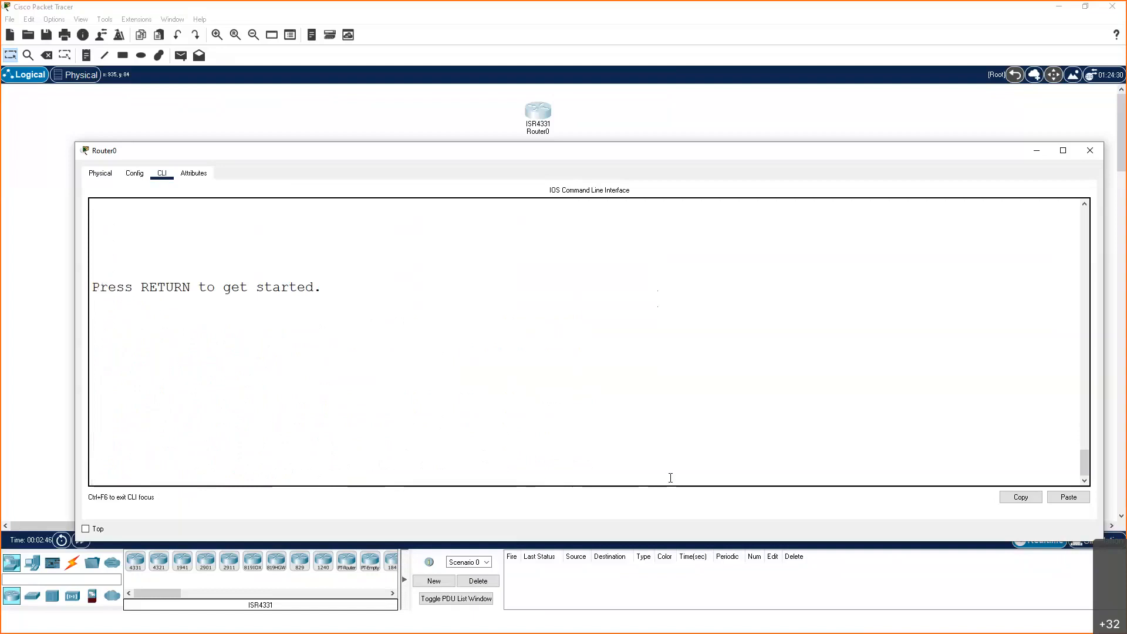
key(Return)
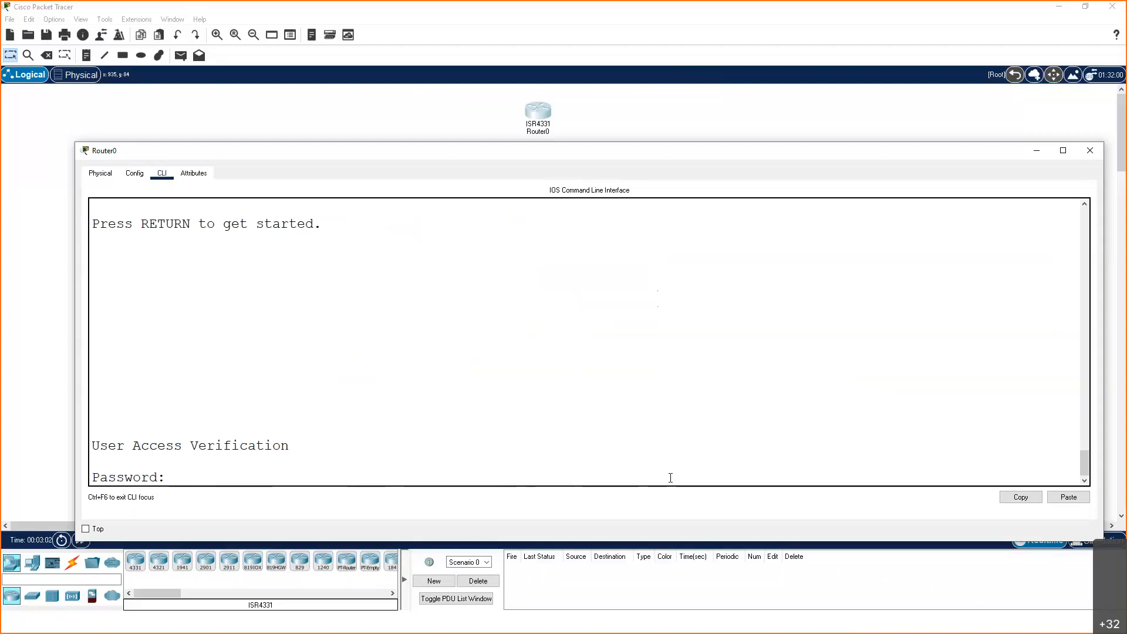
key(Return)
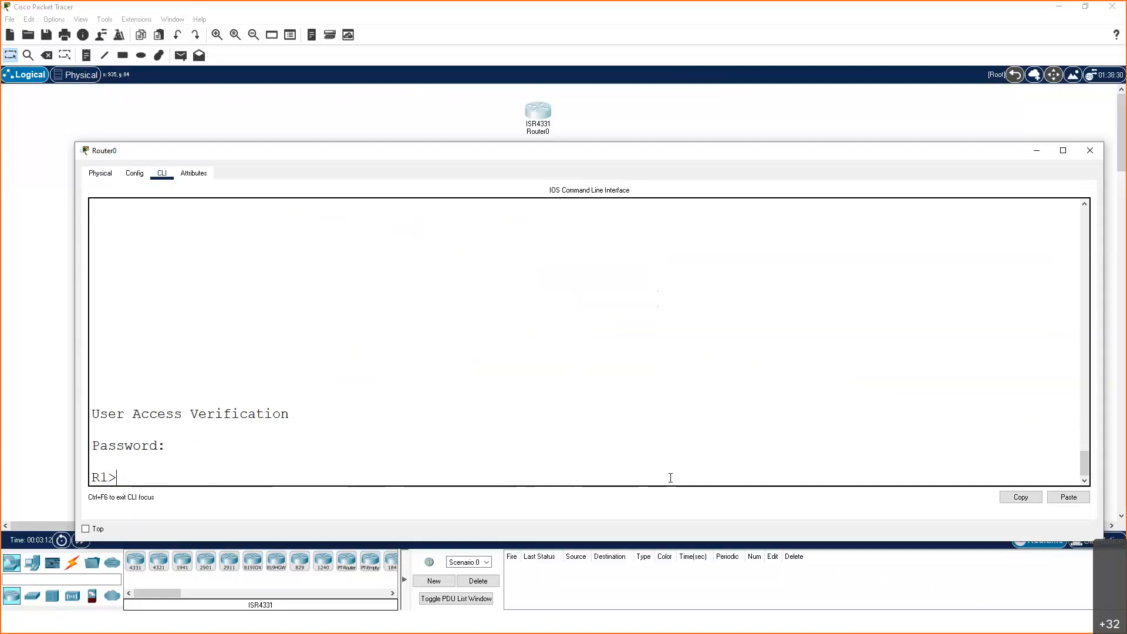
key(alt+Tab)
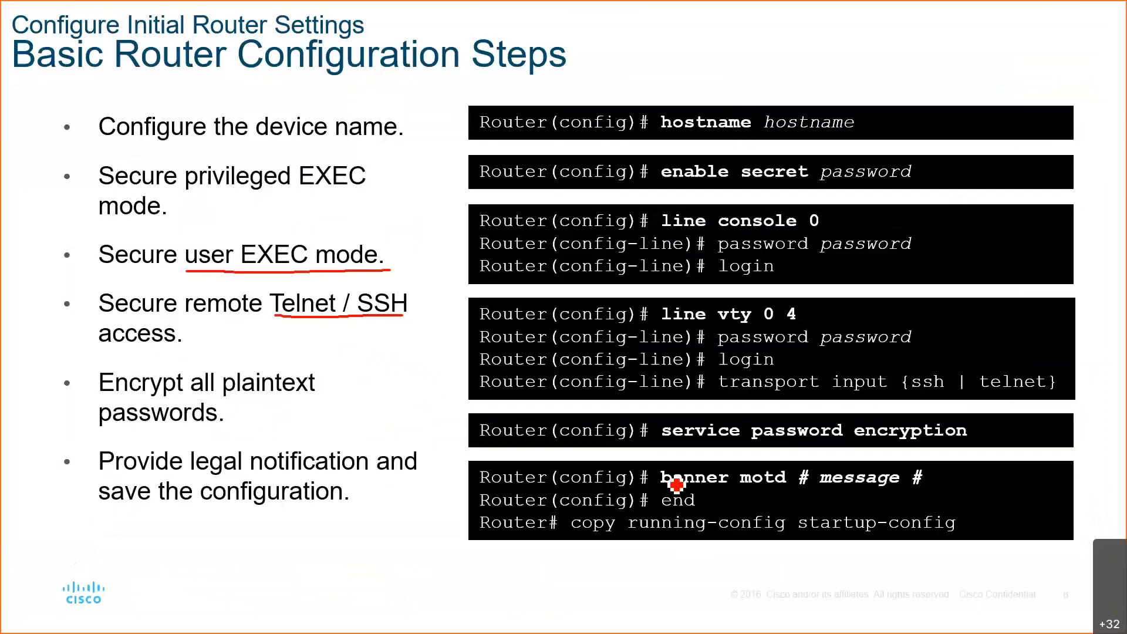
drag(661, 232, 757, 236)
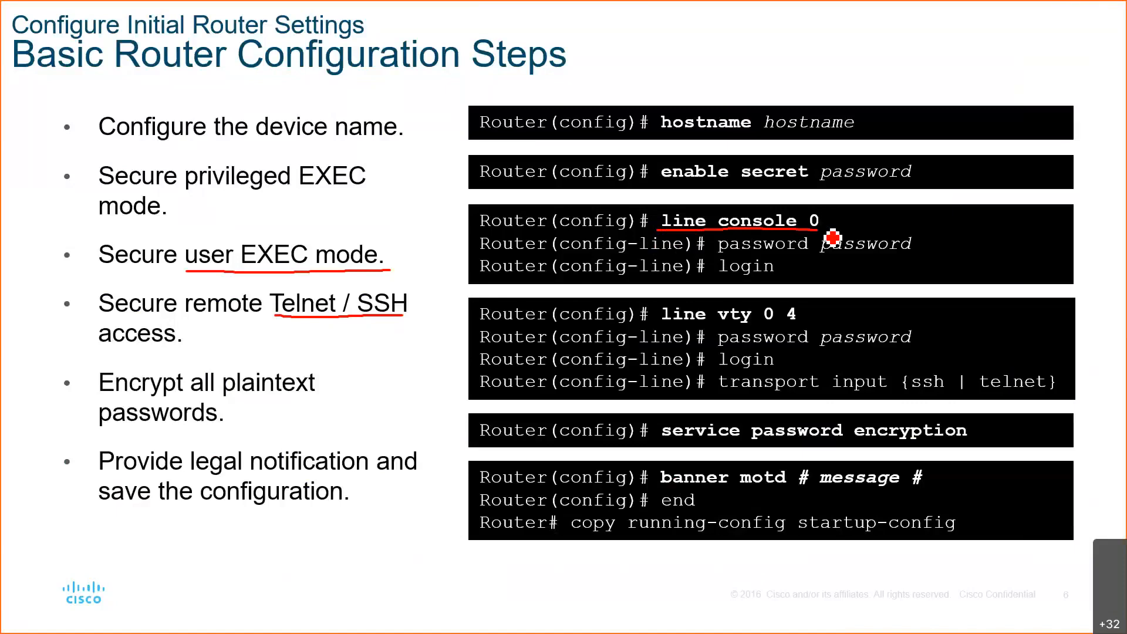
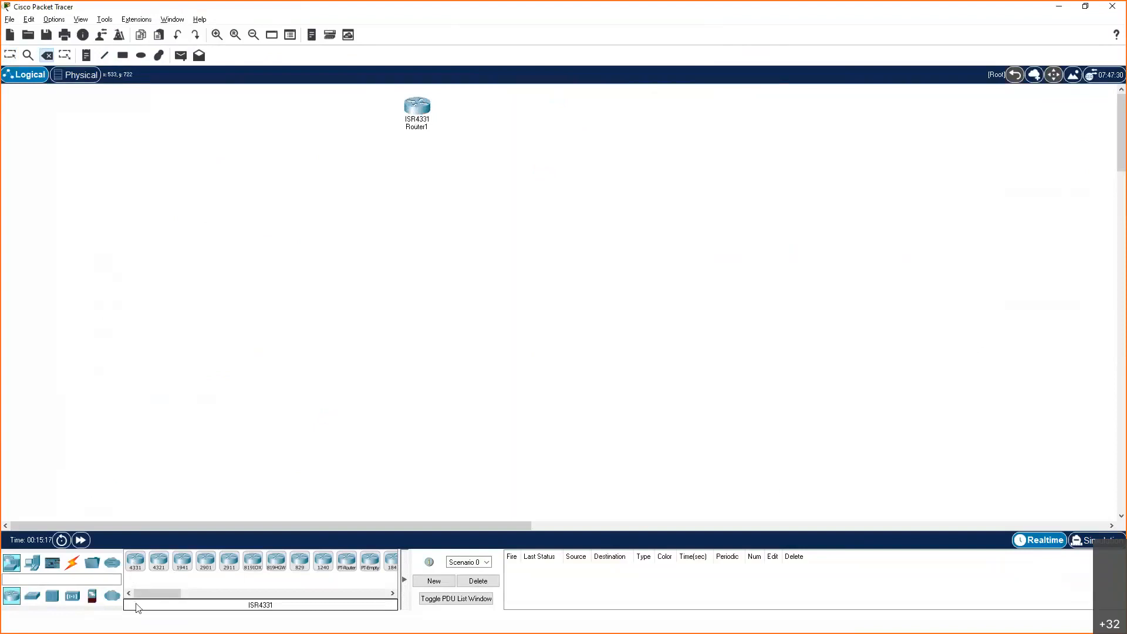
Add a second ISR4331 router to the workspace, to the right of Router1
click(135, 565)
click(602, 105)
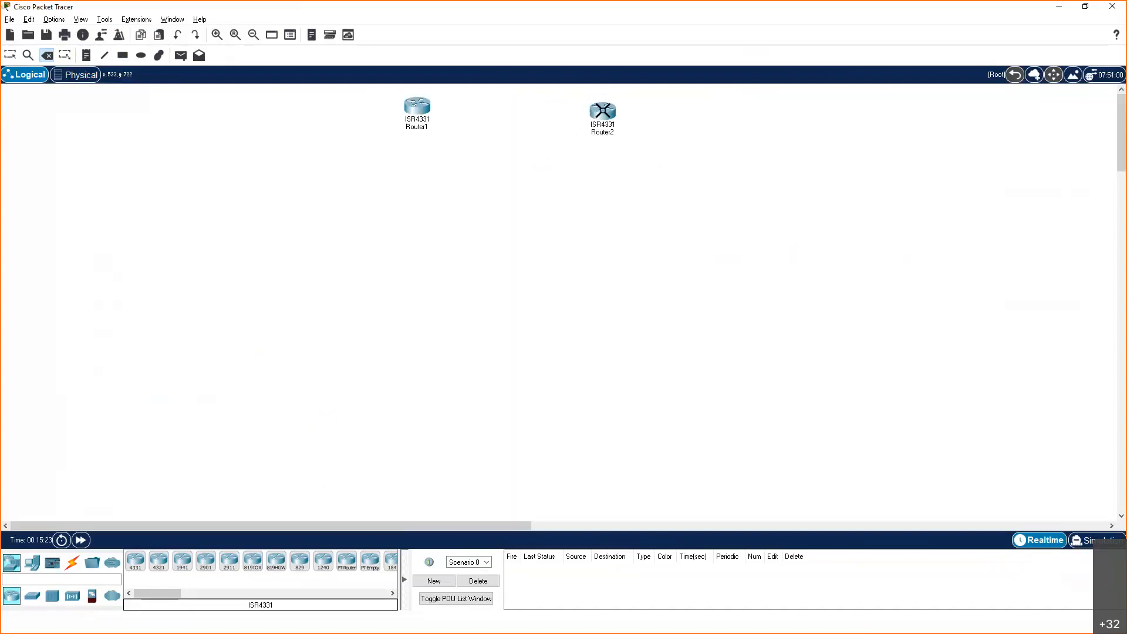
click(603, 110)
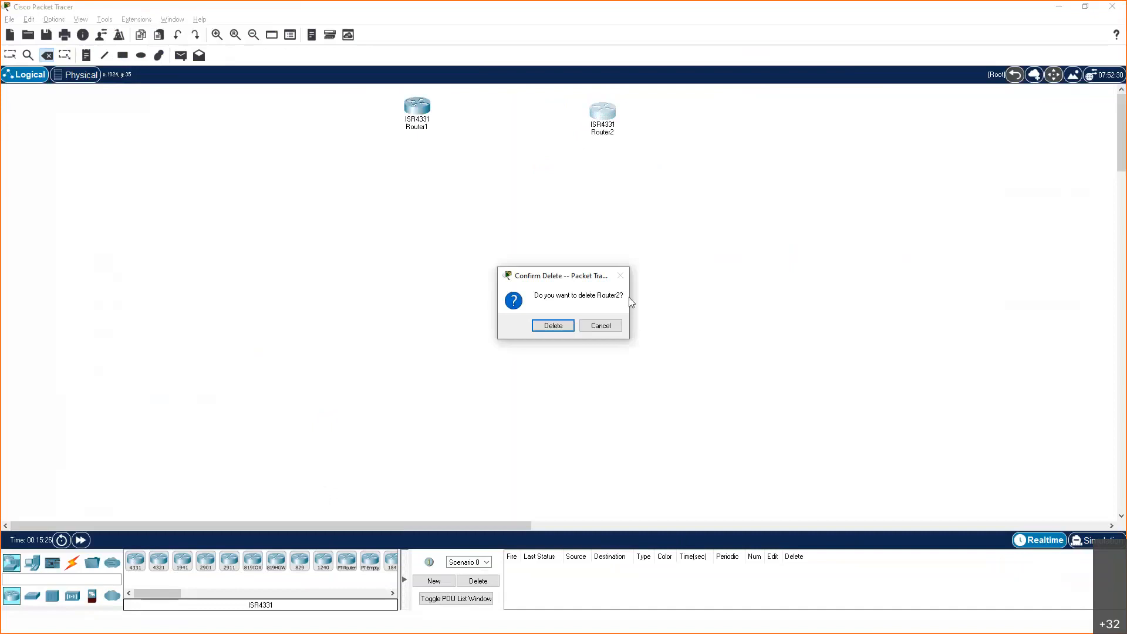
click(605, 329)
key(Escape)
drag(603, 117, 602, 115)
Set the display name of Router1 to R1 and edit its hostname in the global settings
click(422, 110)
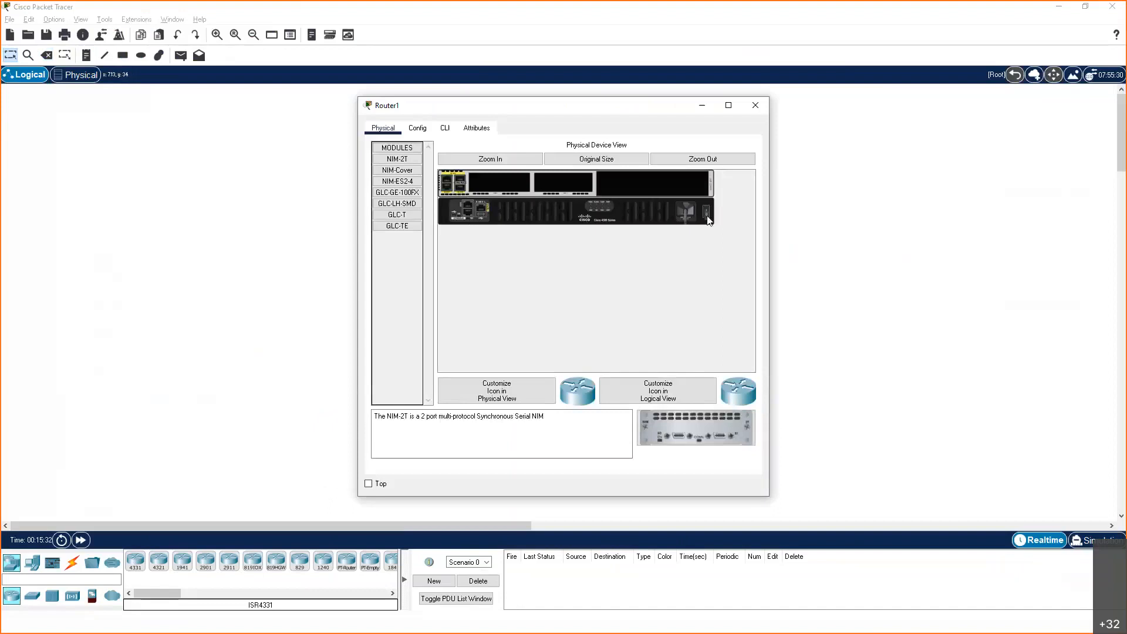
click(708, 220)
click(417, 128)
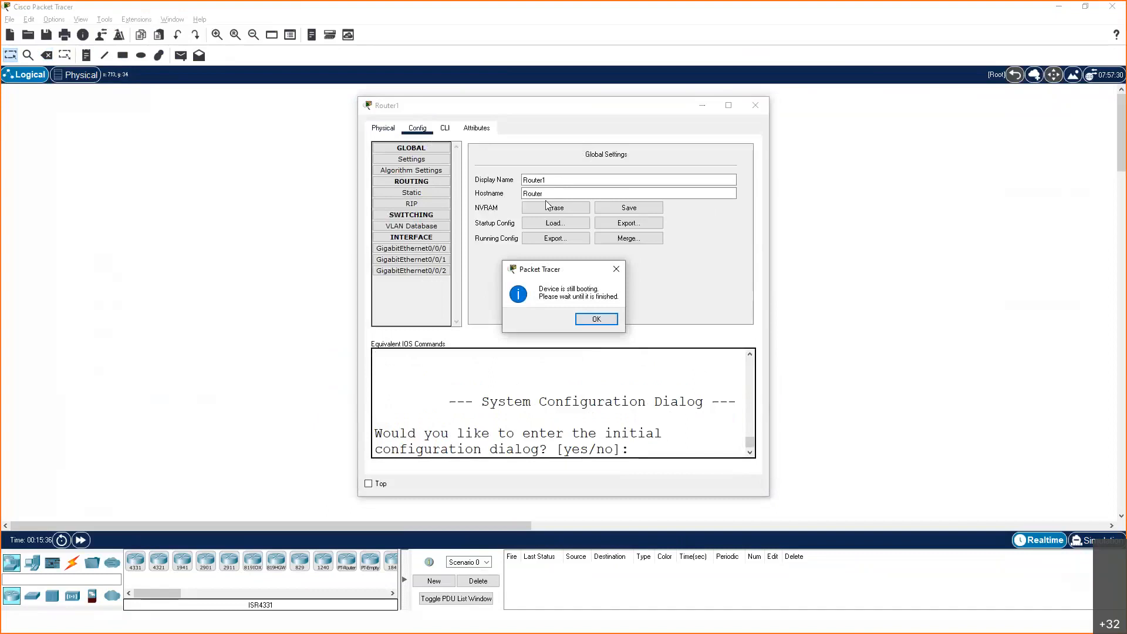
click(596, 319)
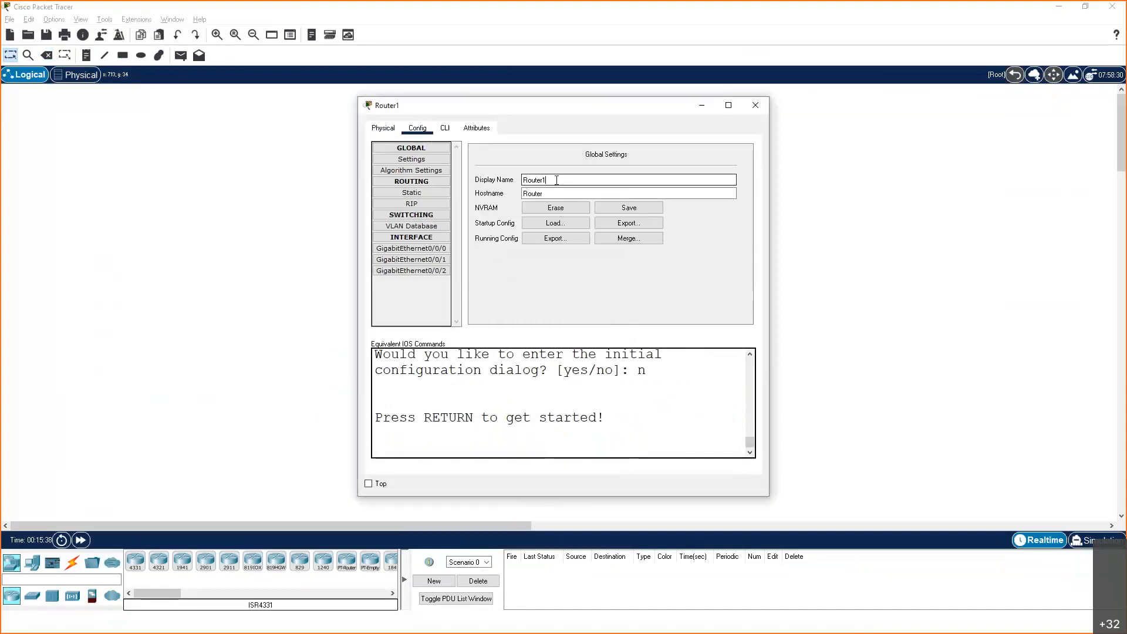
key(BackSpace)
key(BackSpace)
key(BackSpace)
key(BackSpace)
key(BackSpace)
click(563, 192)
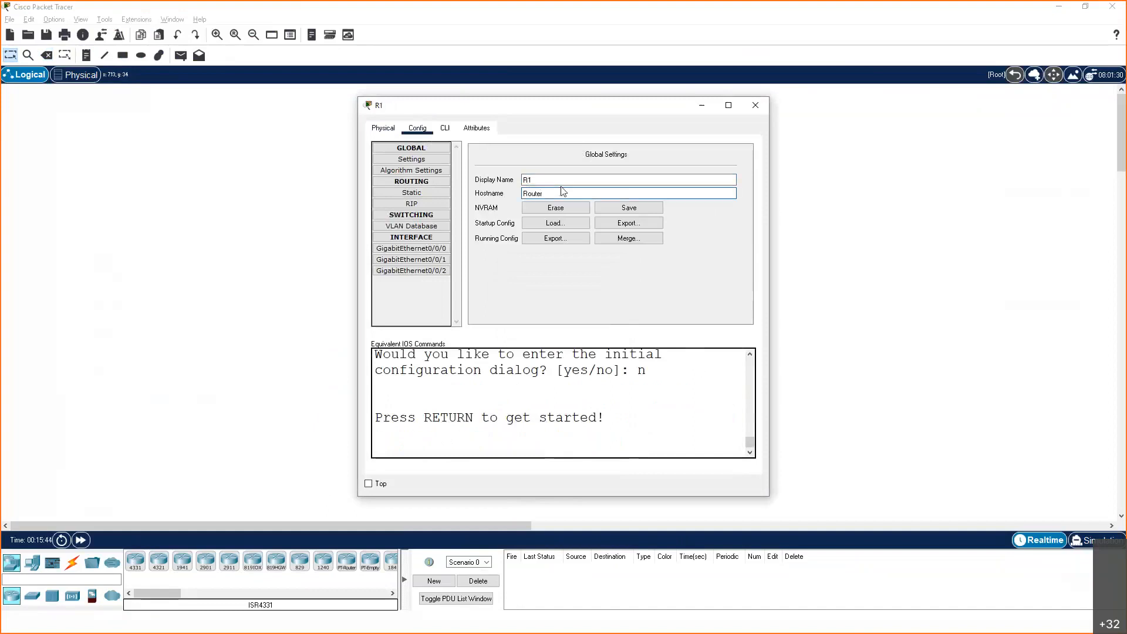
key(BackSpace)
key(BackSpace)
key(BackSpace)
key(BackSpace)
click(756, 106)
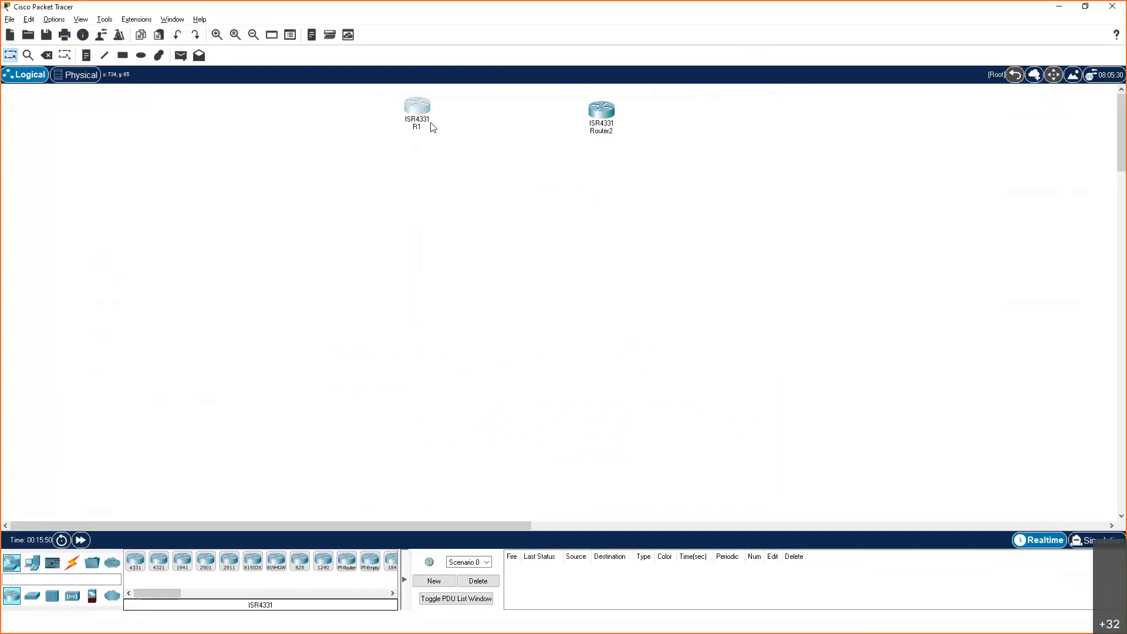
Set both the display name and the hostname of Router2 to R2
click(601, 110)
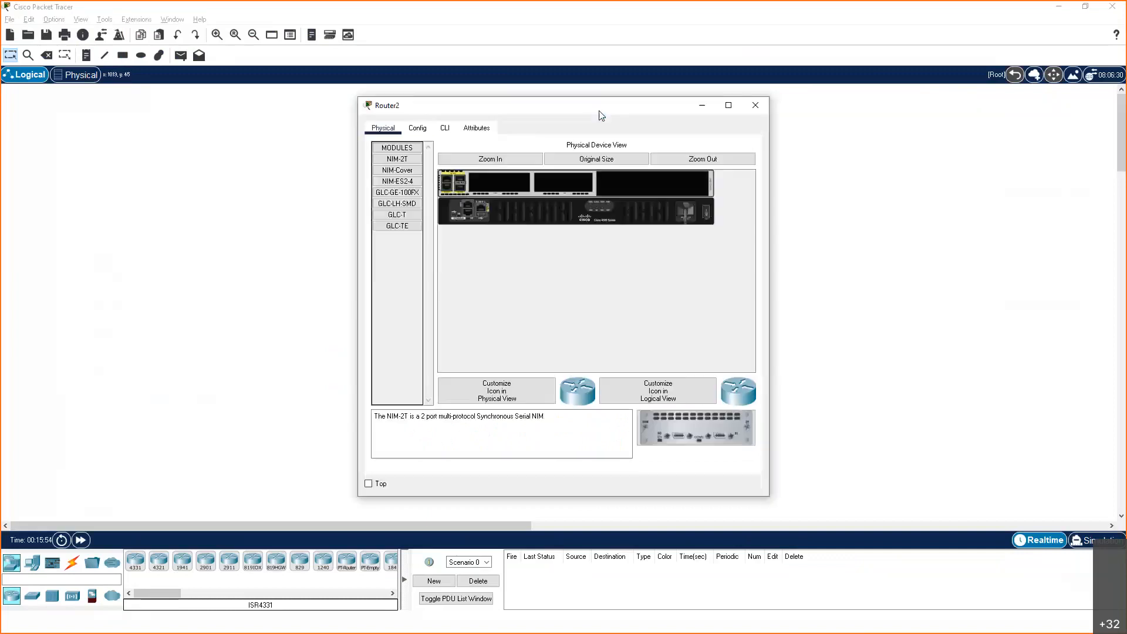
click(417, 128)
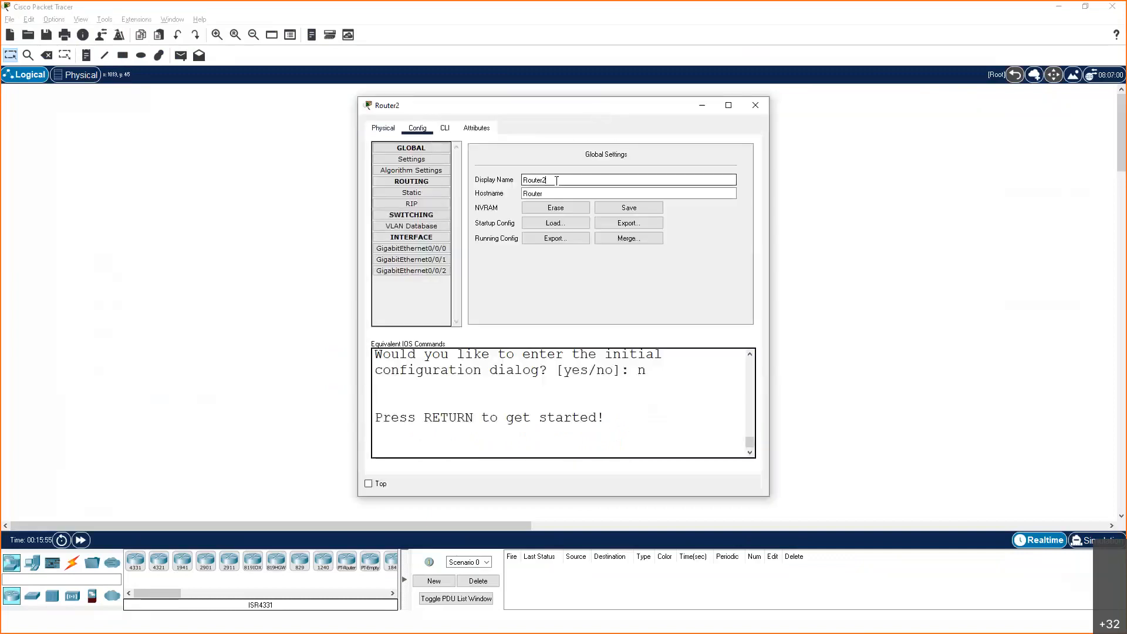
key(BackSpace)
key(BackSpace)
key(BackSpace)
key(BackSpace)
key(BackSpace)
click(569, 195)
key(BackSpace)
key(BackSpace)
key(BackSpace)
key(BackSpace)
key(BackSpace)
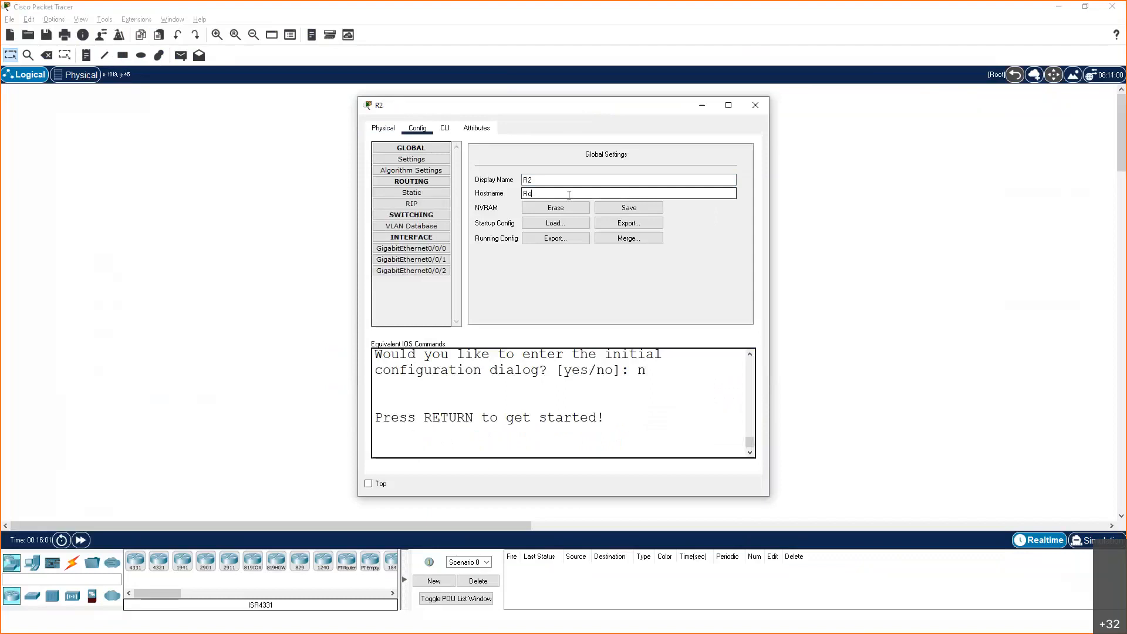
text(2)
click(756, 105)
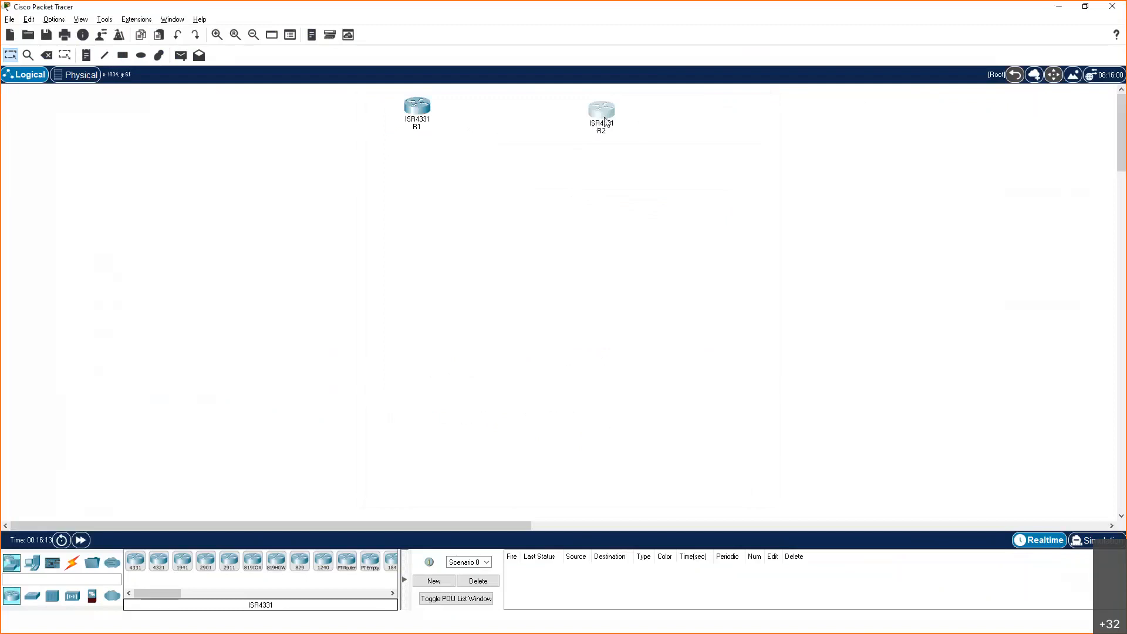
Move routers R2 and R1 slightly higher so they sit roughly level near the top of the workspace
mouse_move(606, 120)
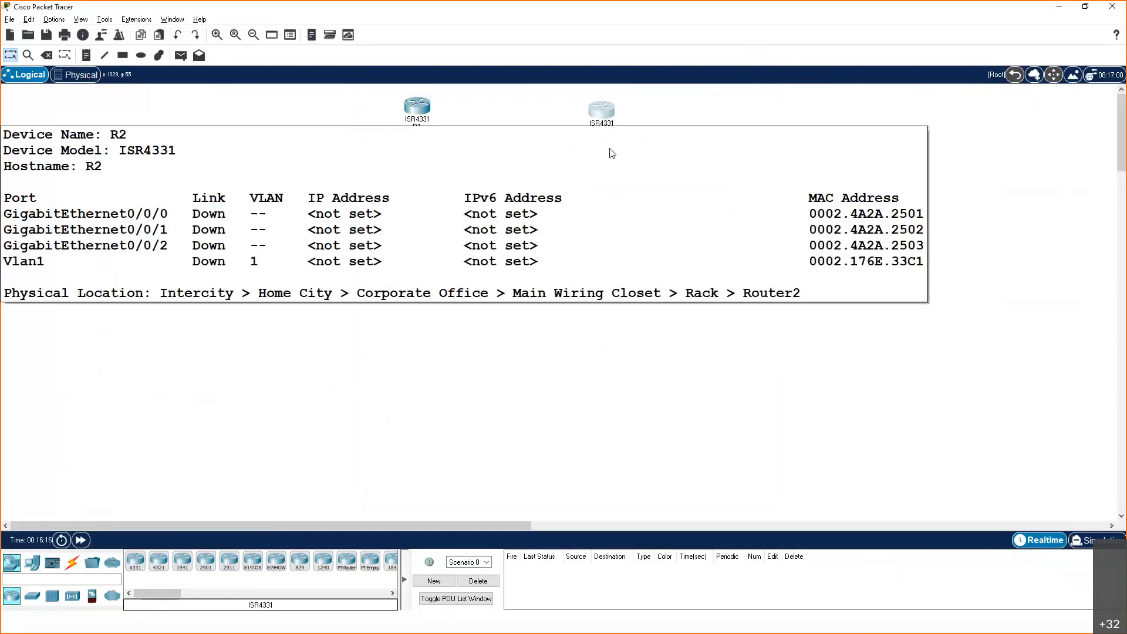
drag(604, 118, 606, 109)
click(415, 107)
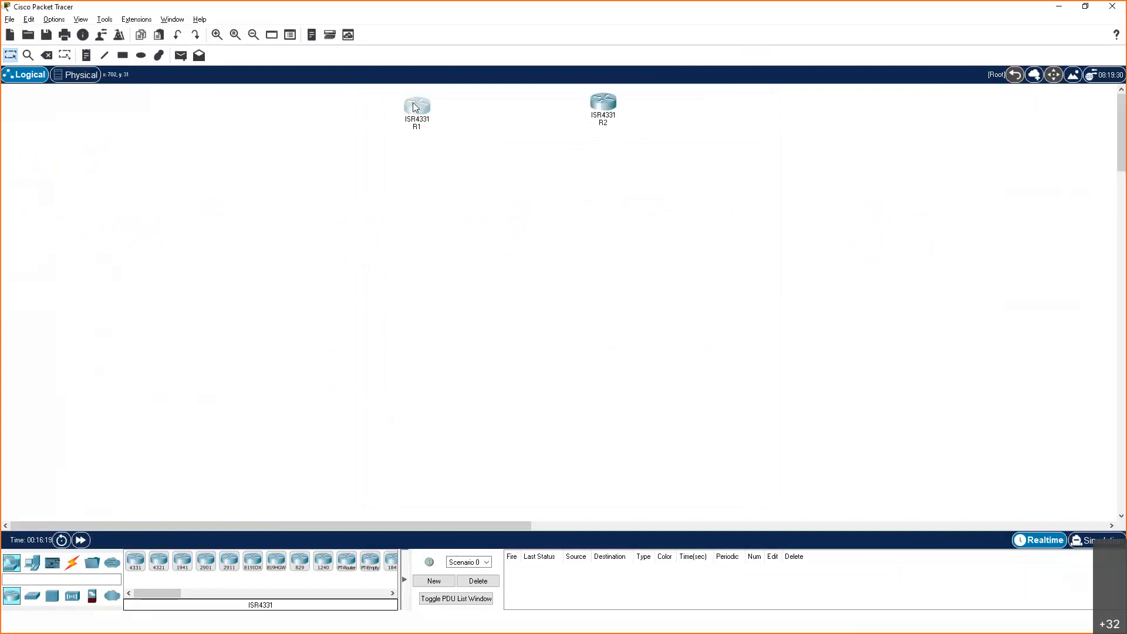
drag(413, 95, 414, 94)
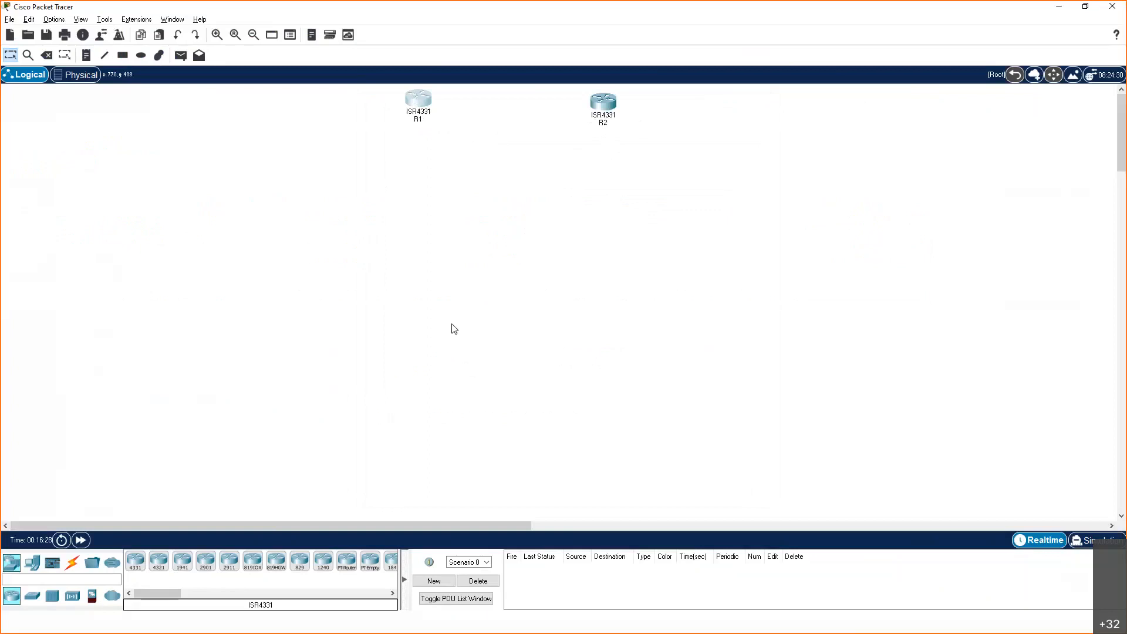
Add two 2960 switches in line with the routers, one left of R1 and one right of R2
click(33, 596)
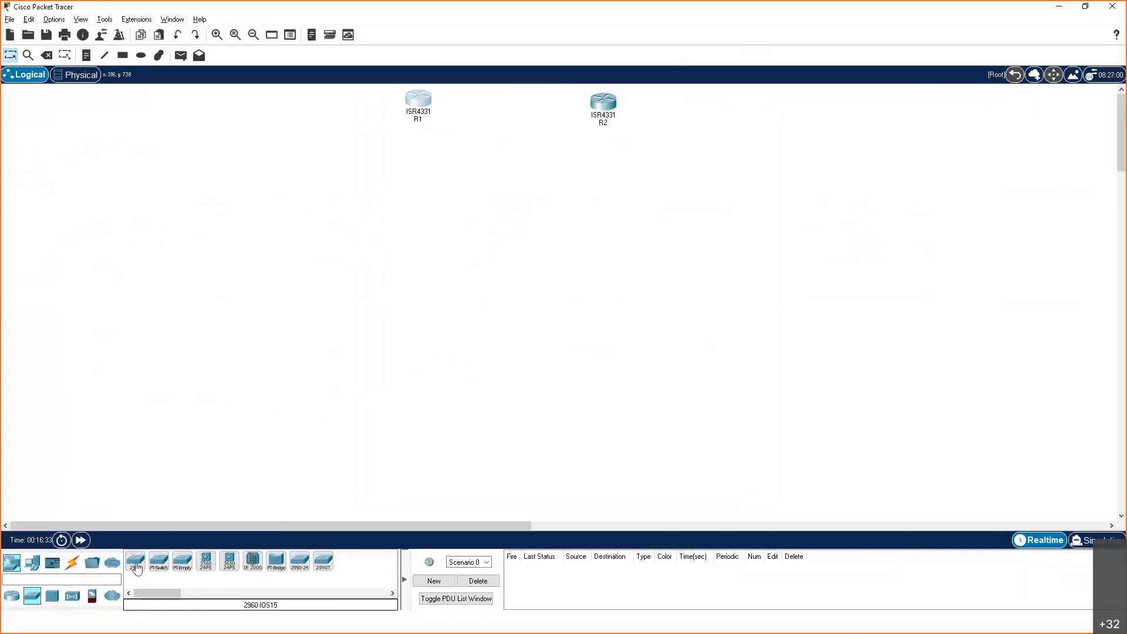
drag(136, 564, 250, 106)
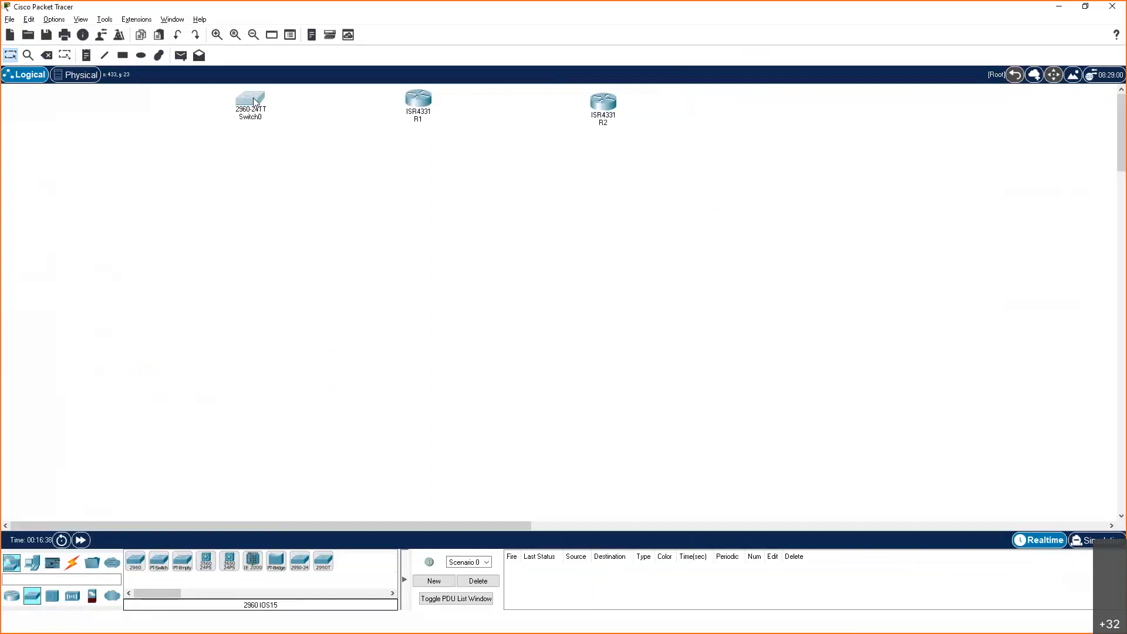
drag(253, 97, 252, 94)
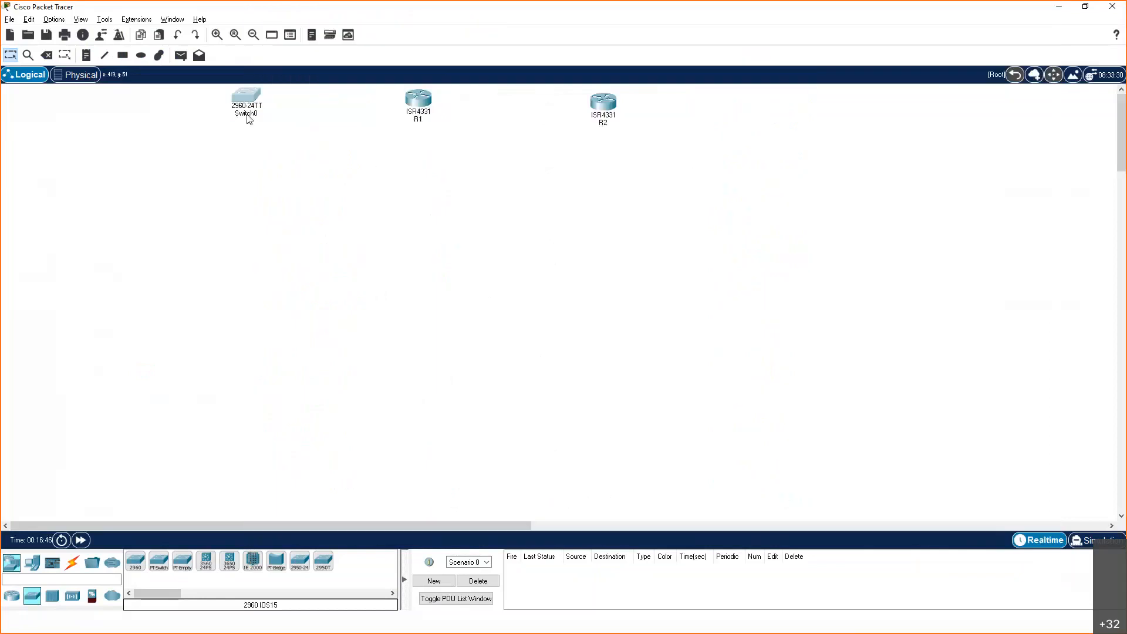
drag(137, 564, 759, 103)
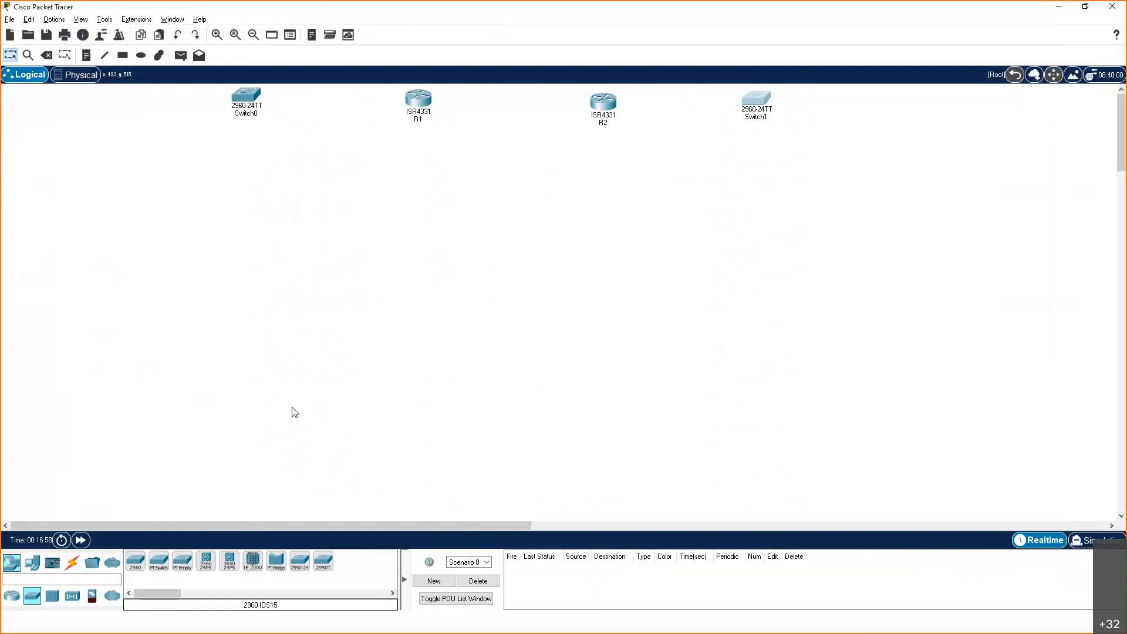
Add a PC to the workspace and position it left of Switch0, in line with the other devices
click(33, 563)
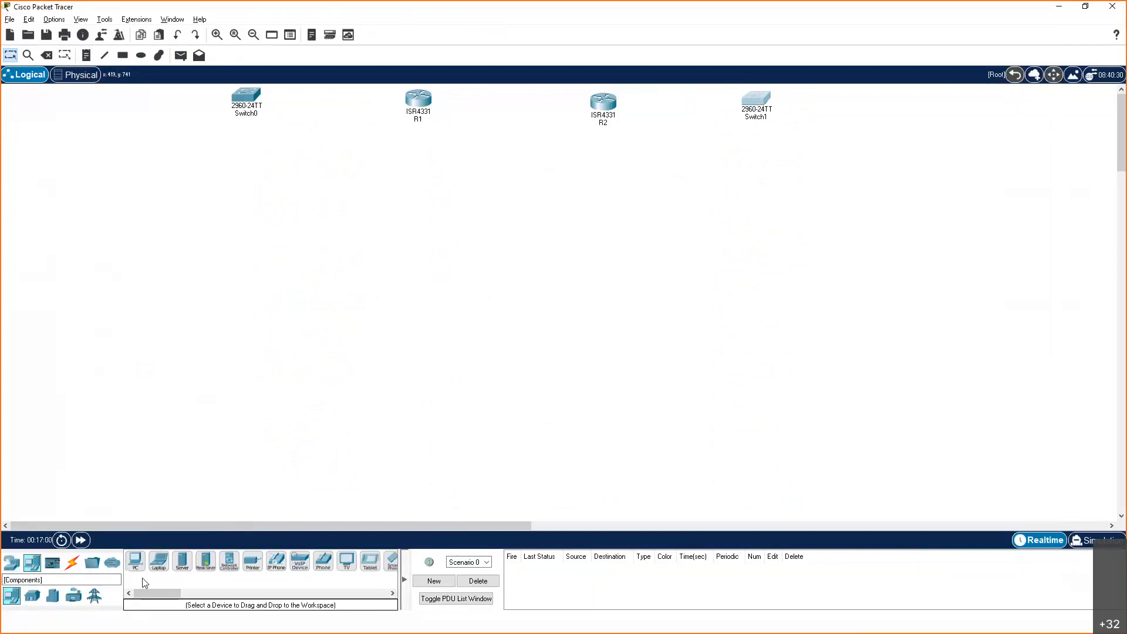
click(135, 561)
click(105, 154)
drag(107, 156, 106, 103)
Set the display name of the PC beside Switch0 to PC1
click(111, 125)
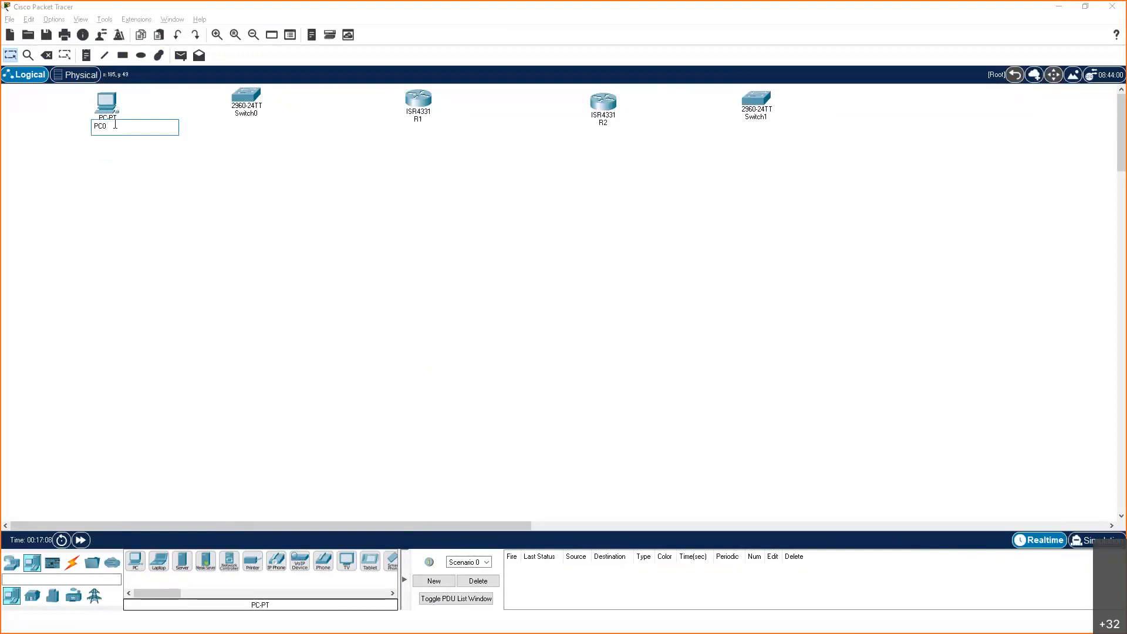
click(107, 103)
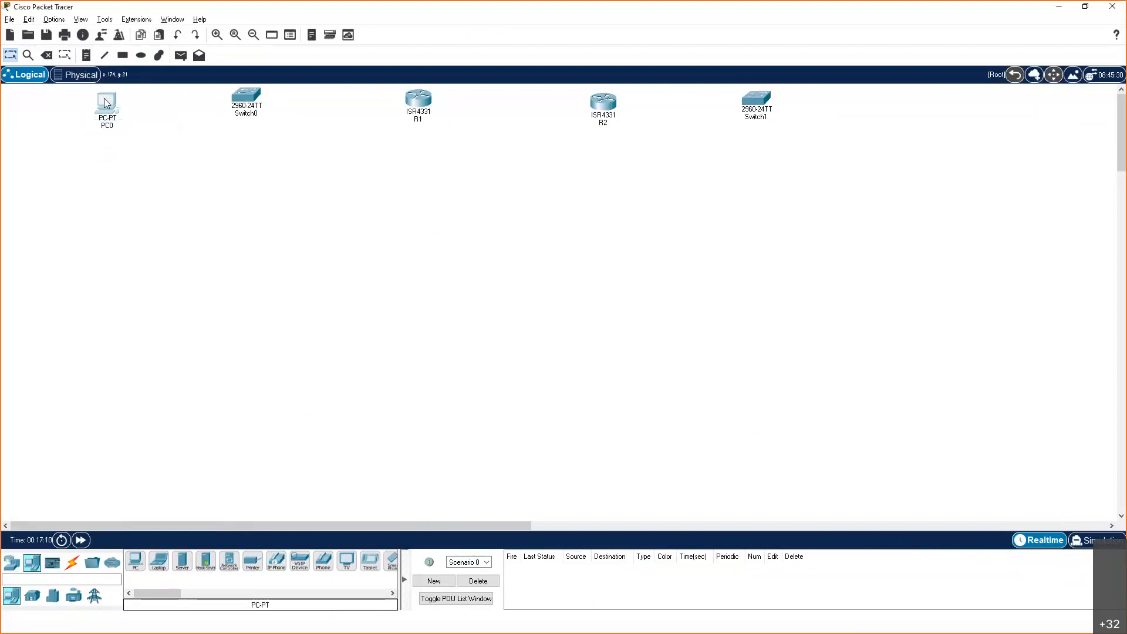
click(417, 128)
click(537, 179)
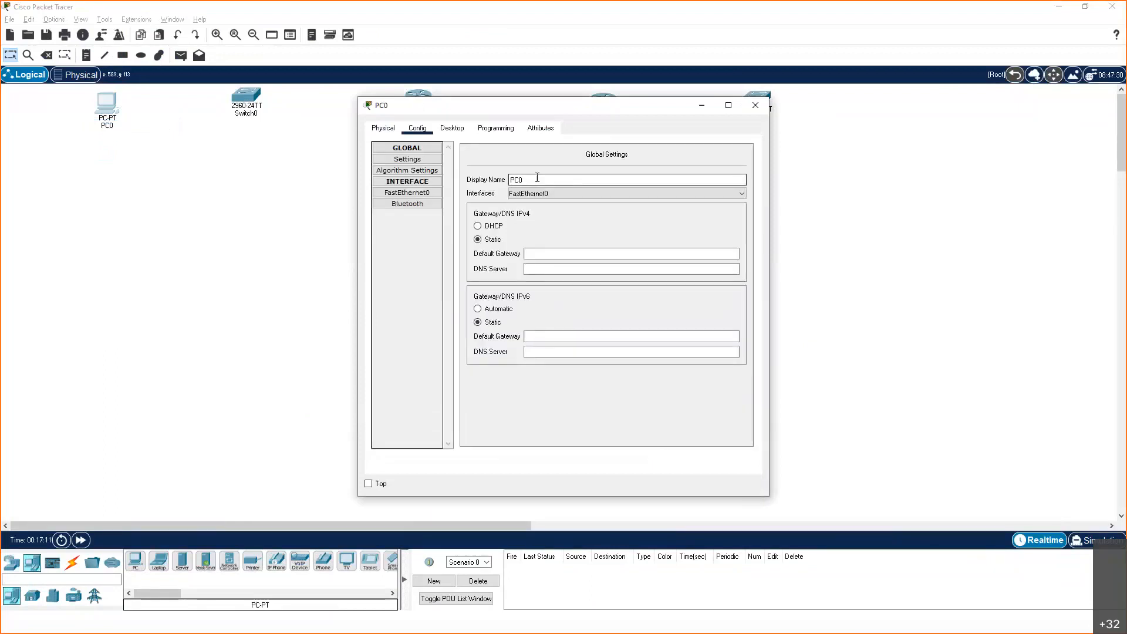
text(1)
key(Return)
click(755, 106)
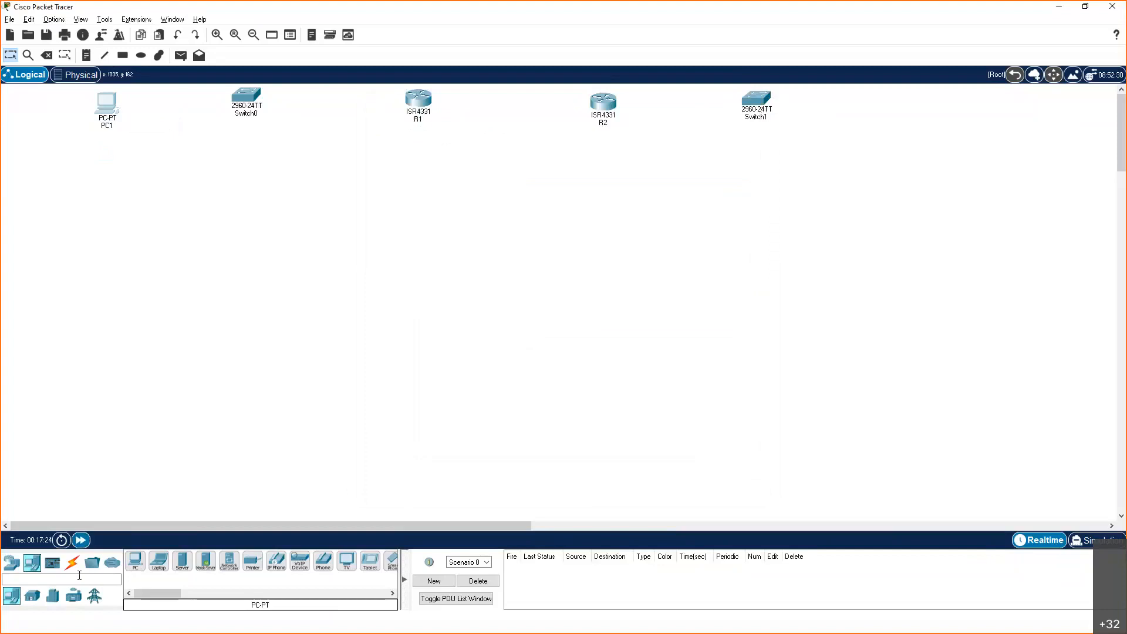
Add a second PC to the right of Switch1 and check its display name in its configuration
click(136, 562)
click(858, 104)
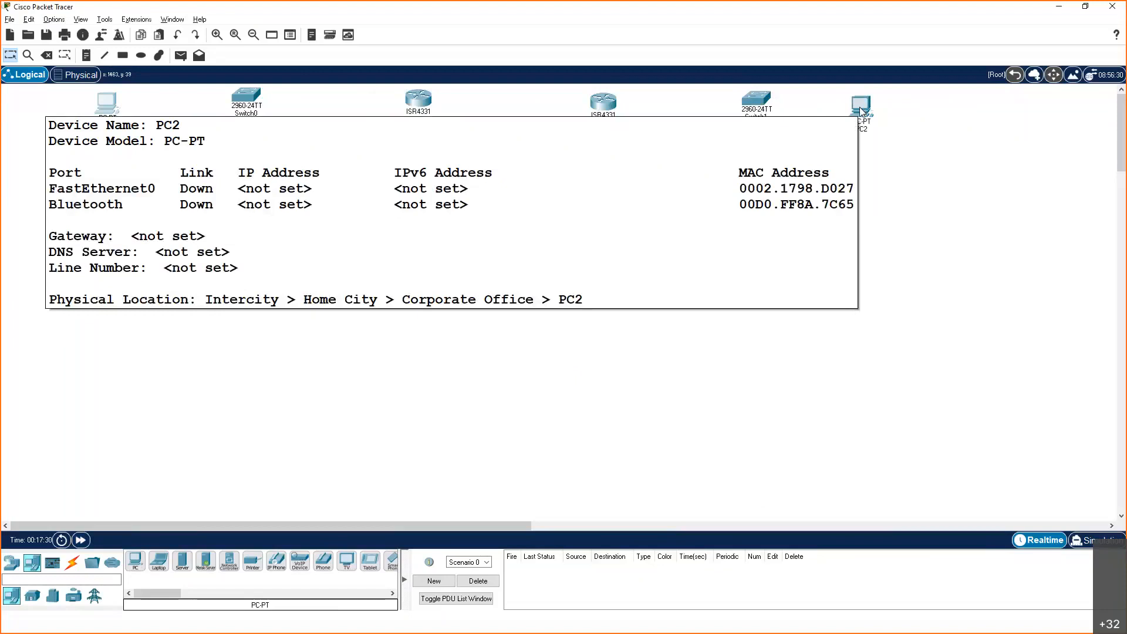
click(861, 107)
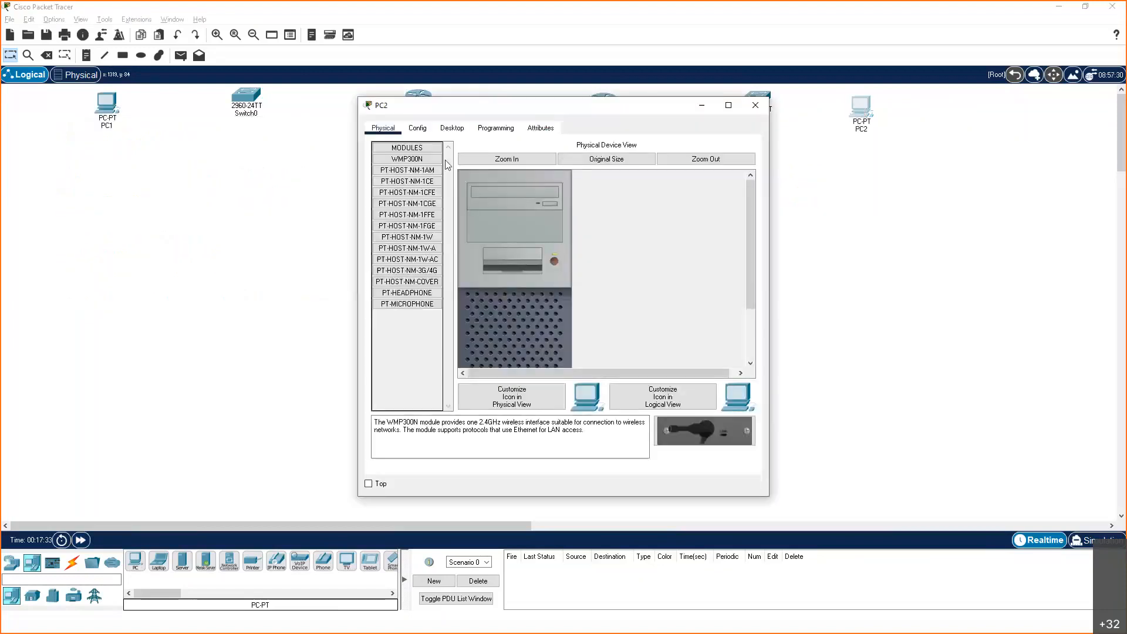
click(418, 128)
click(535, 179)
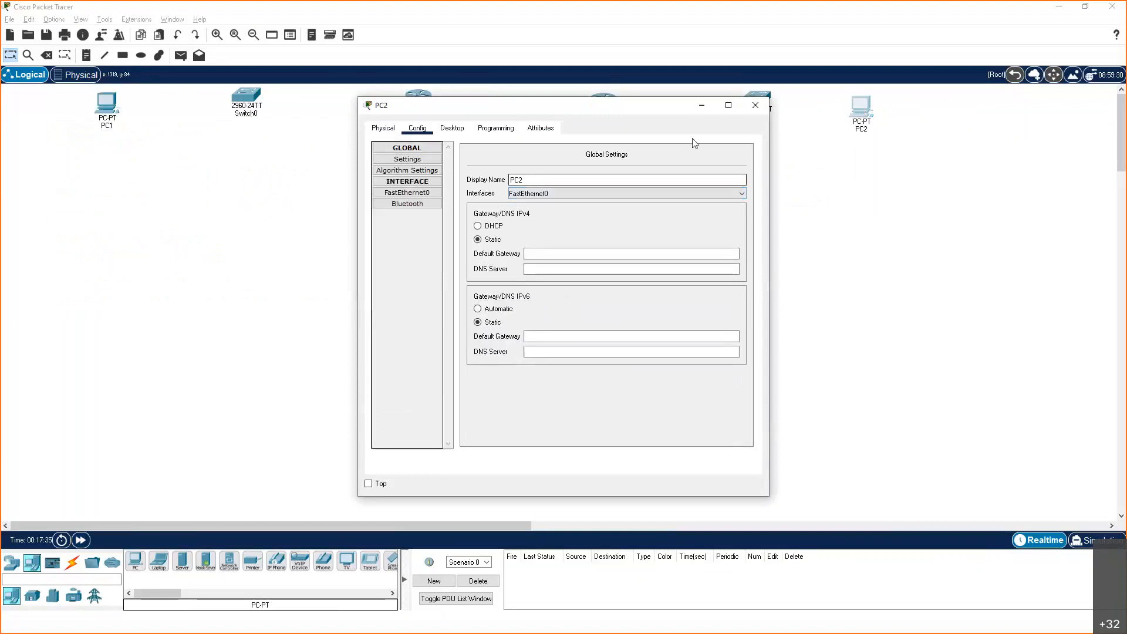
click(754, 106)
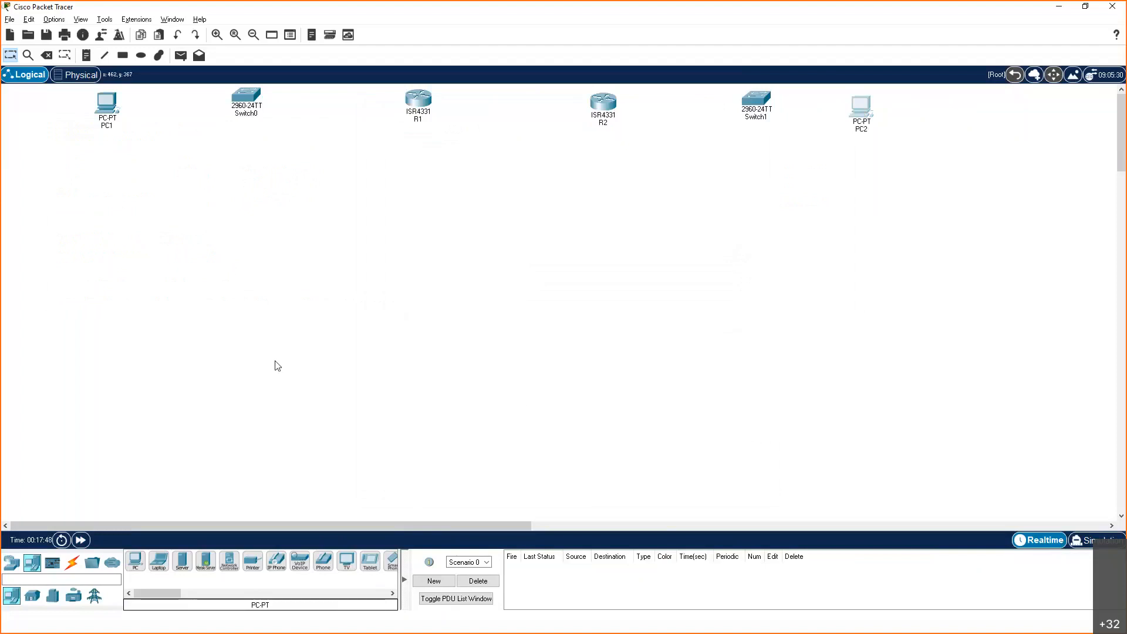
Connect PC1's FastEthernet0 port to Switch0's FastEthernet0/1 port with a copper straight-through cable
click(73, 565)
click(179, 566)
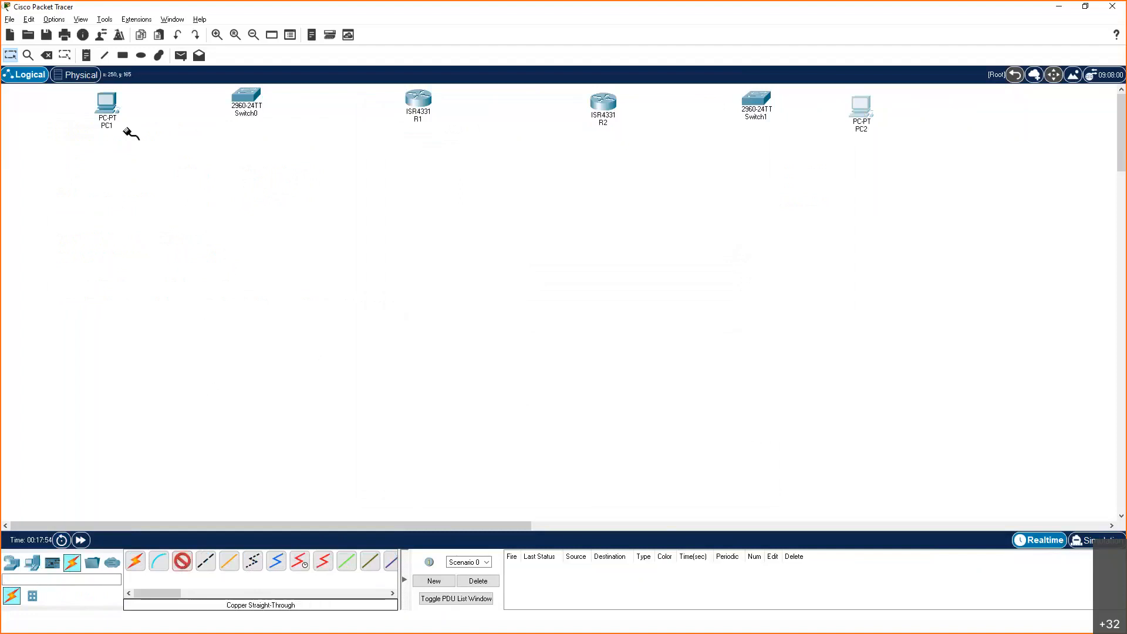
click(108, 107)
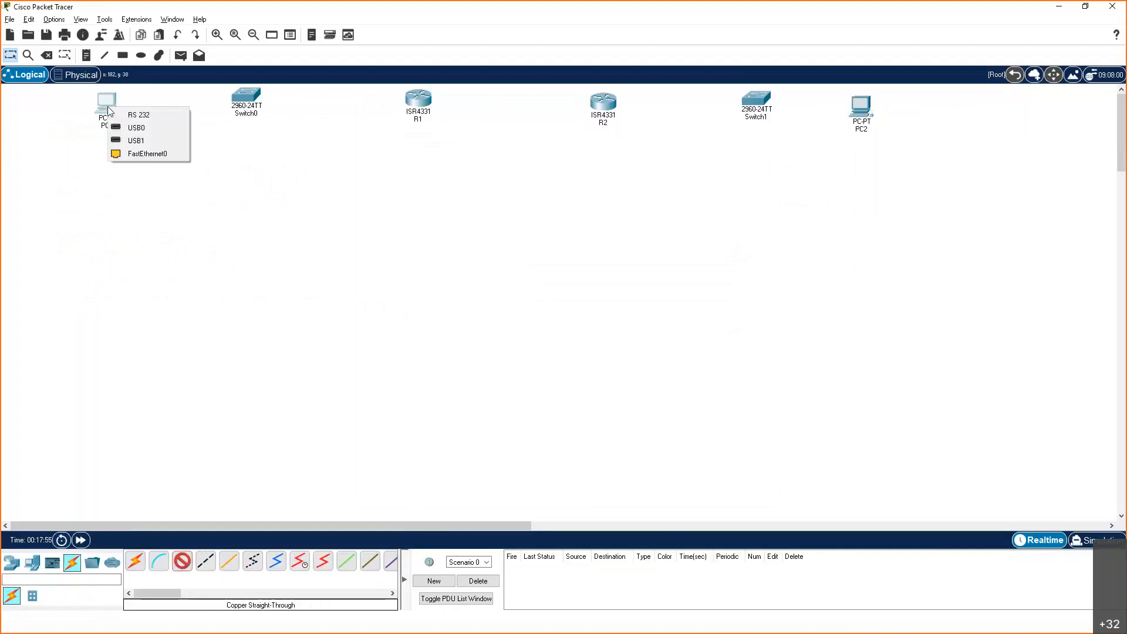
click(137, 153)
click(243, 100)
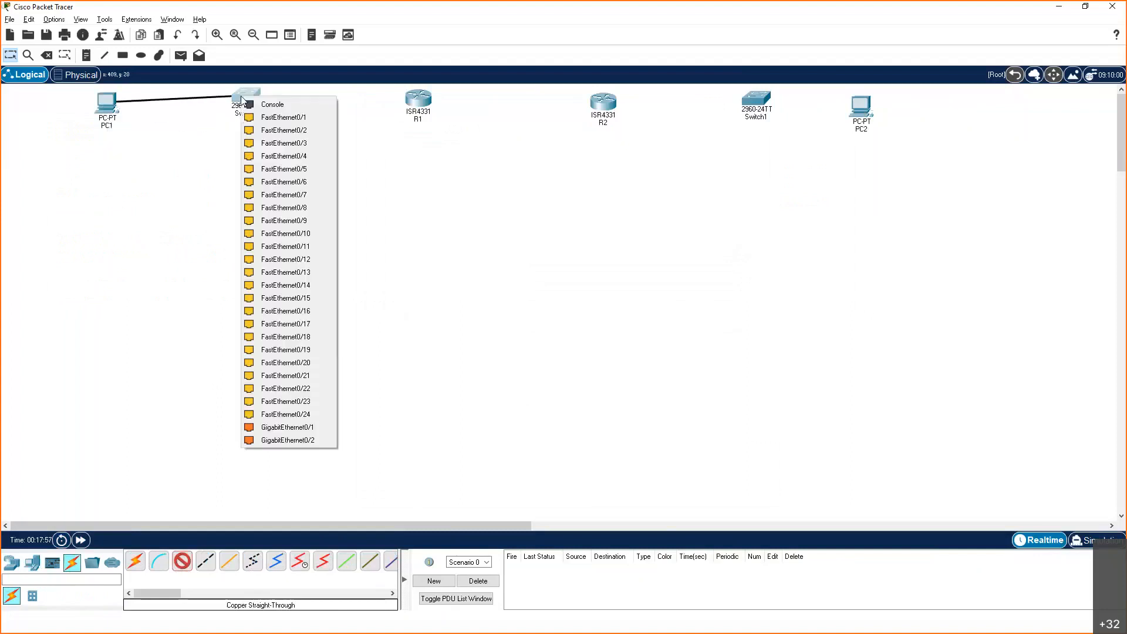
click(274, 117)
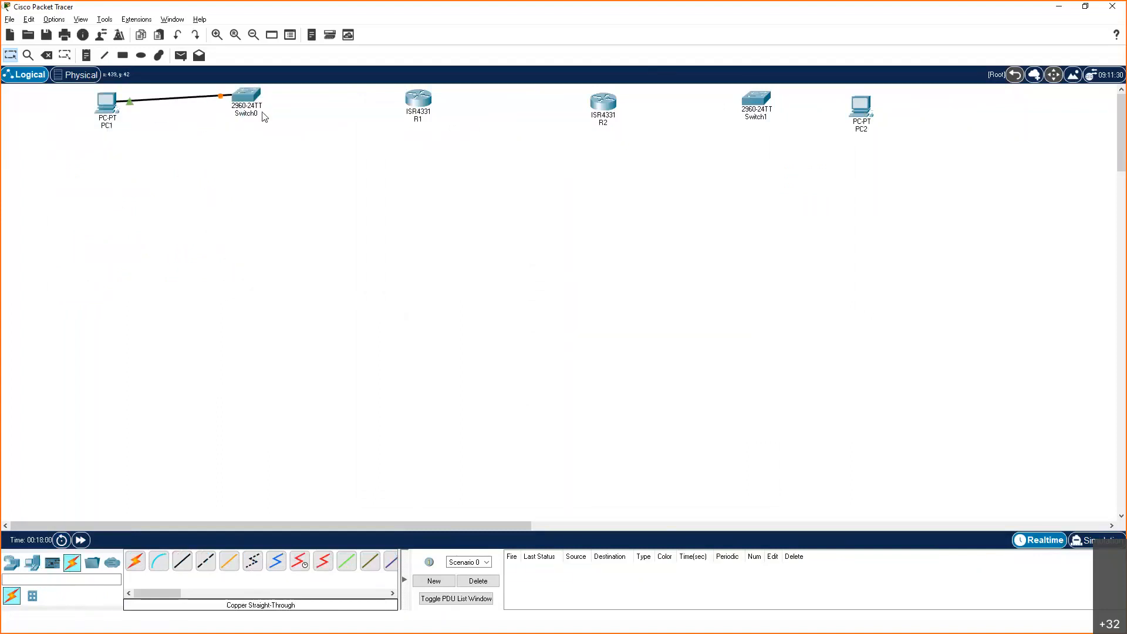
Connect PC2's FastEthernet0 port to Switch1's FastEthernet0/1 port with a copper straight-through cable
click(184, 568)
click(859, 110)
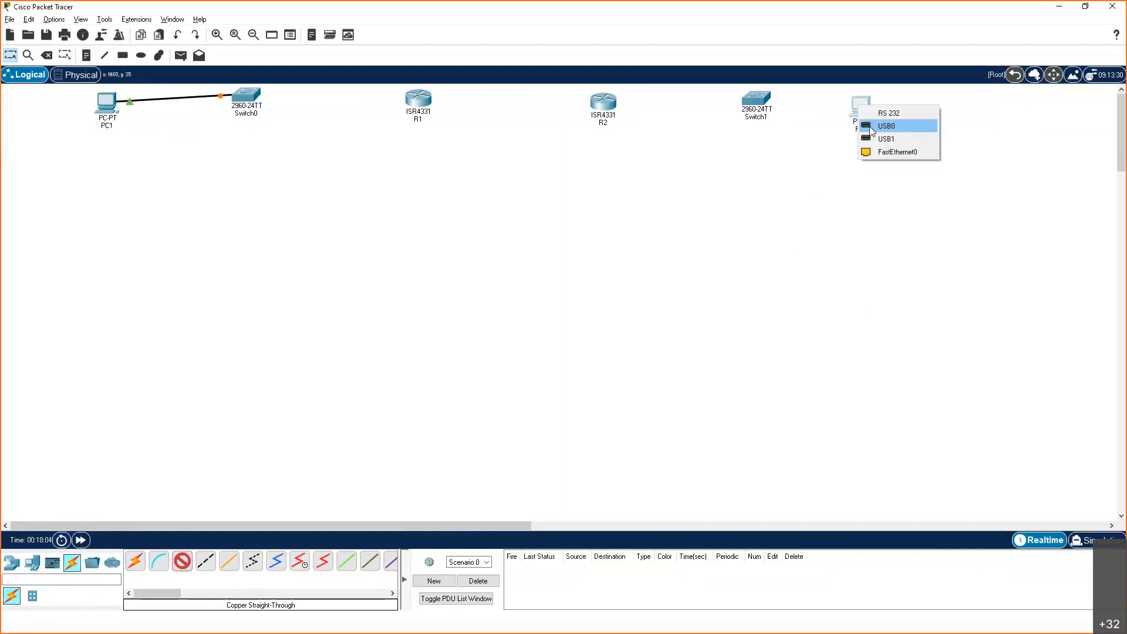
click(874, 154)
click(764, 96)
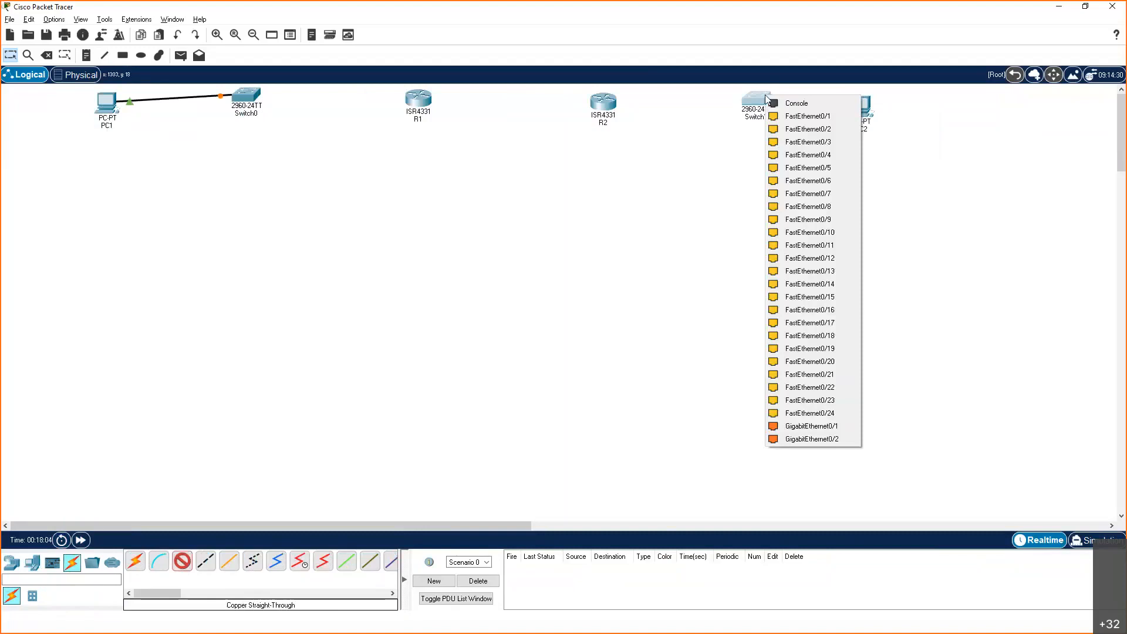
click(787, 113)
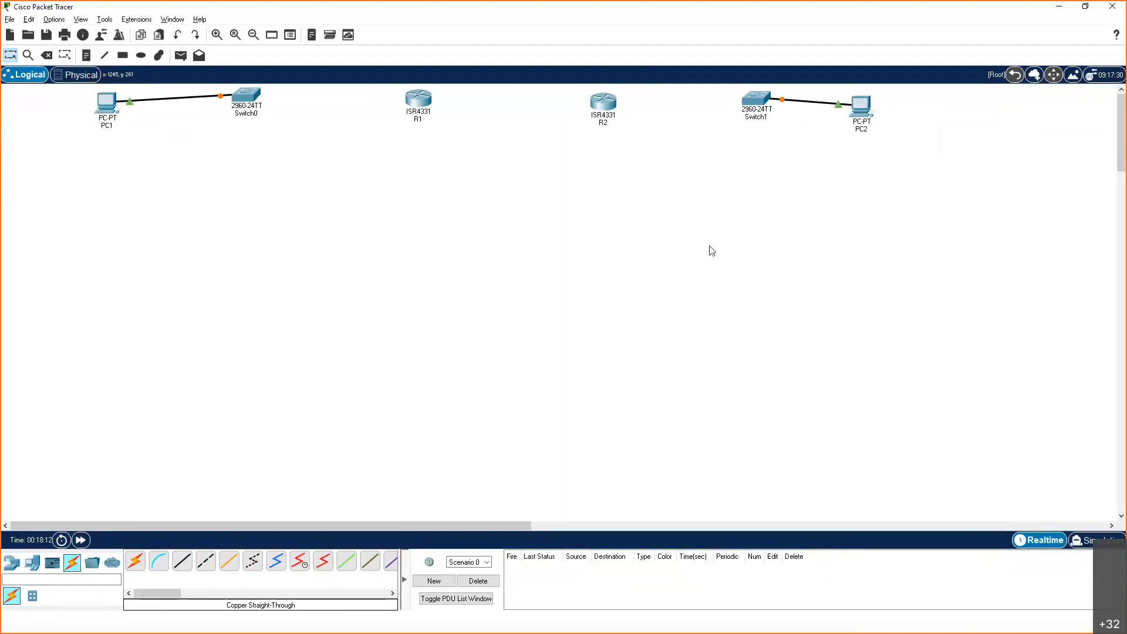
Connect Switch0's GigabitEthernet0/1 port to R1's GigabitEthernet0/0/0 port with a copper straight-through cable
click(182, 563)
click(254, 98)
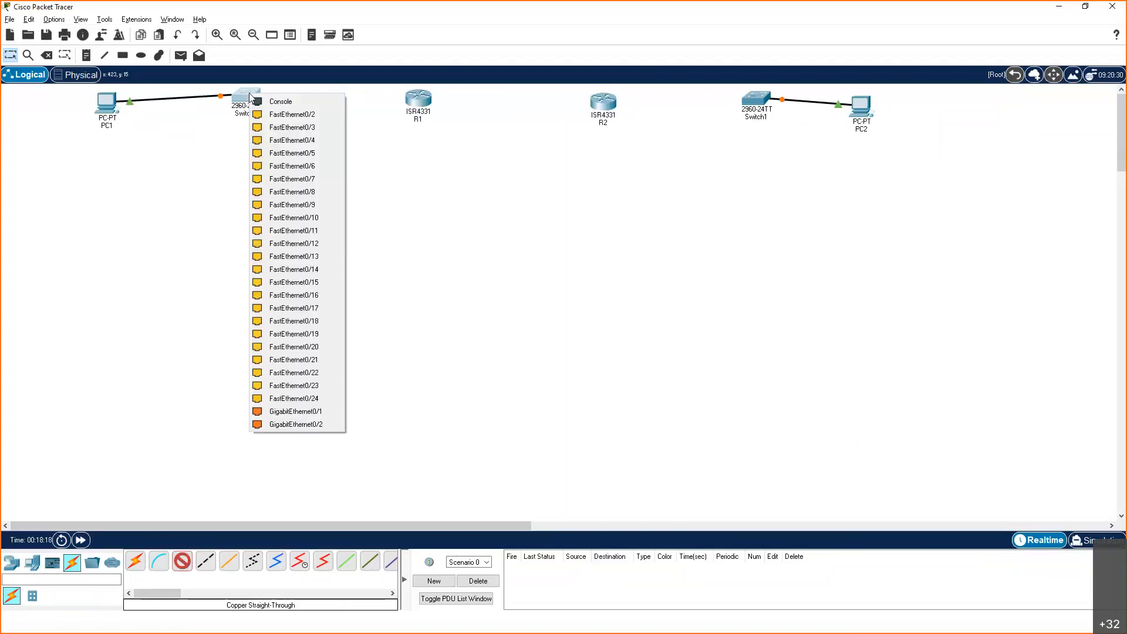
click(304, 411)
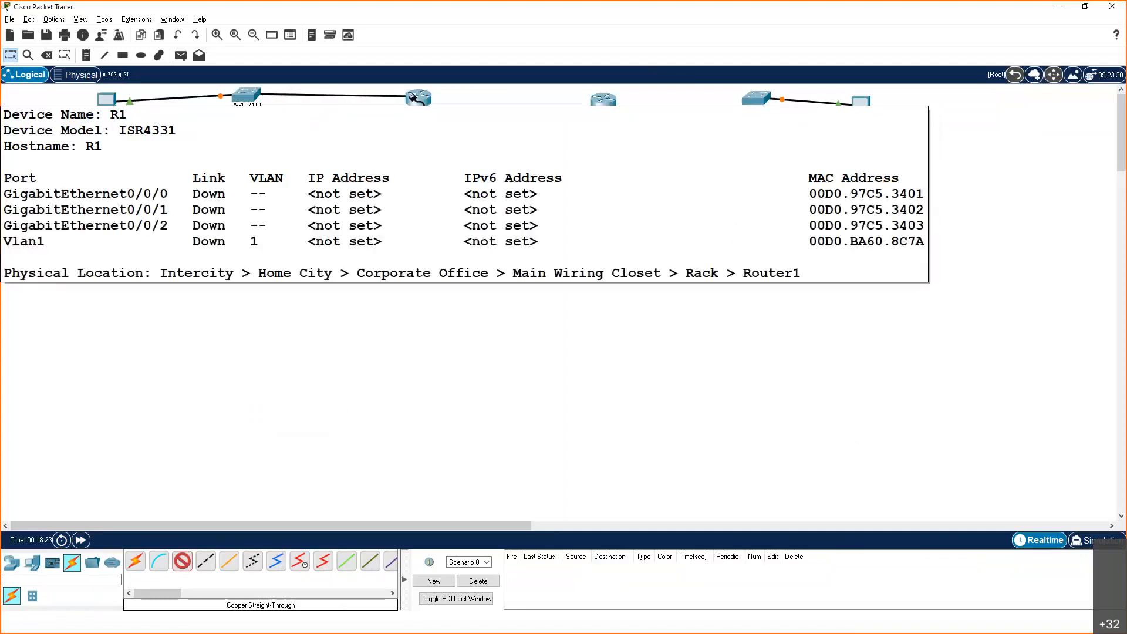
click(412, 98)
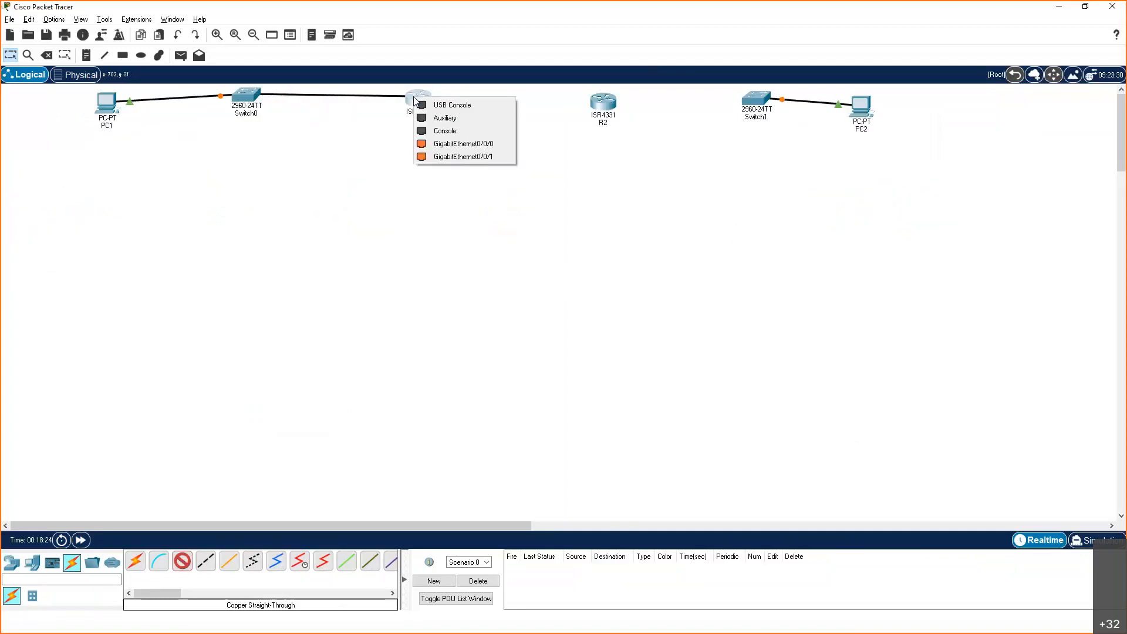
click(439, 146)
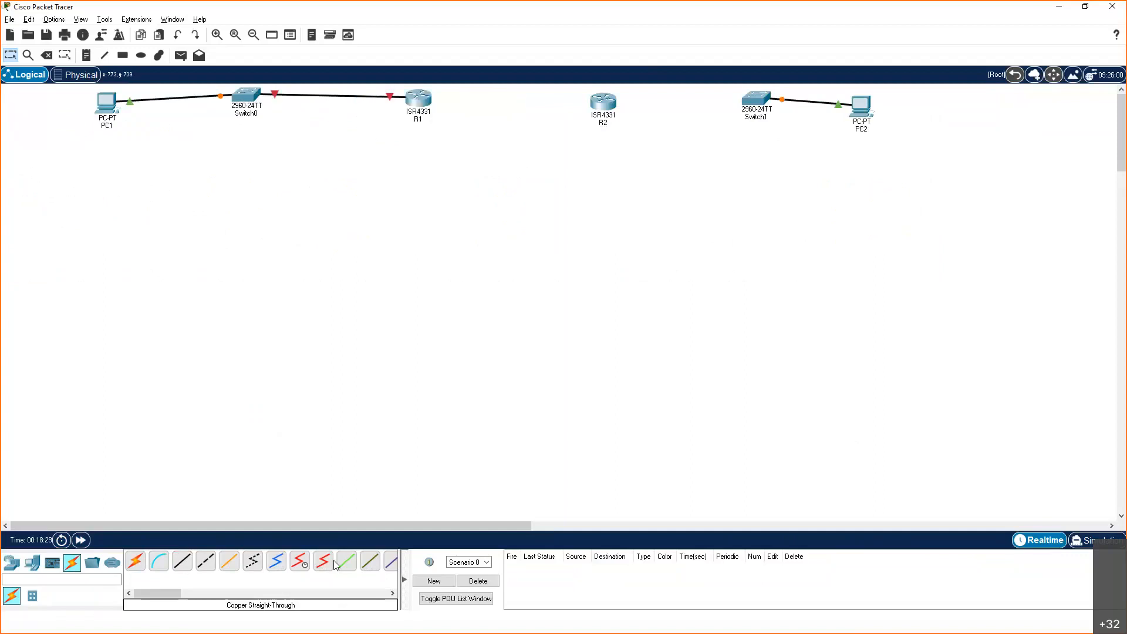
Connect Switch1's GigabitEthernet0/1 port to R2's GigabitEthernet0/0/0 port with a copper straight-through cable
click(181, 565)
click(761, 99)
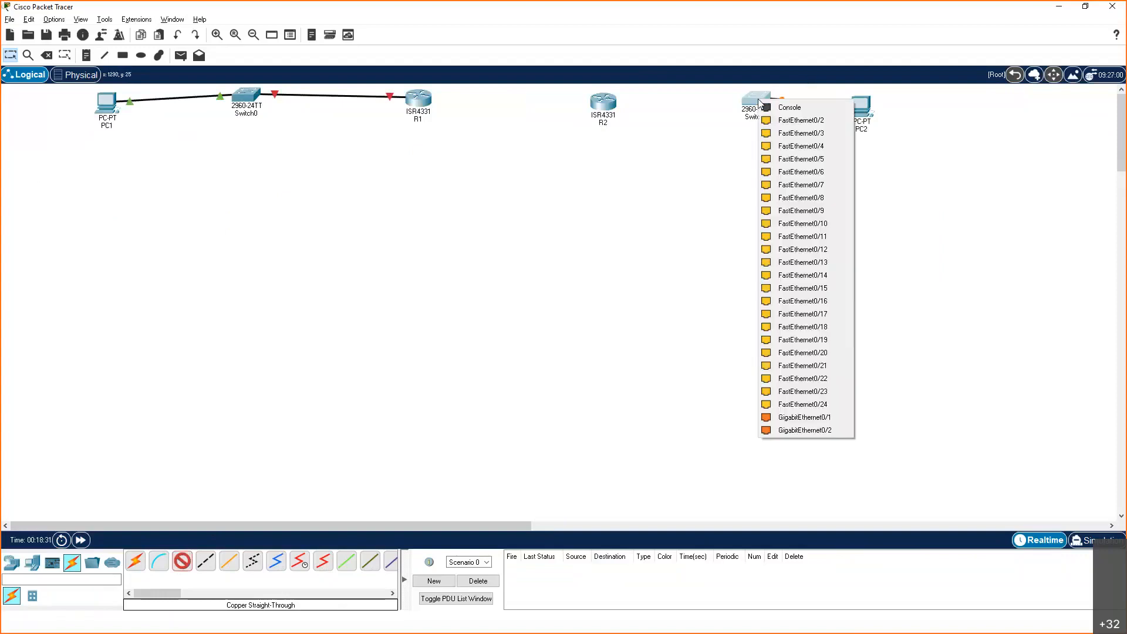
click(804, 417)
click(607, 102)
click(613, 106)
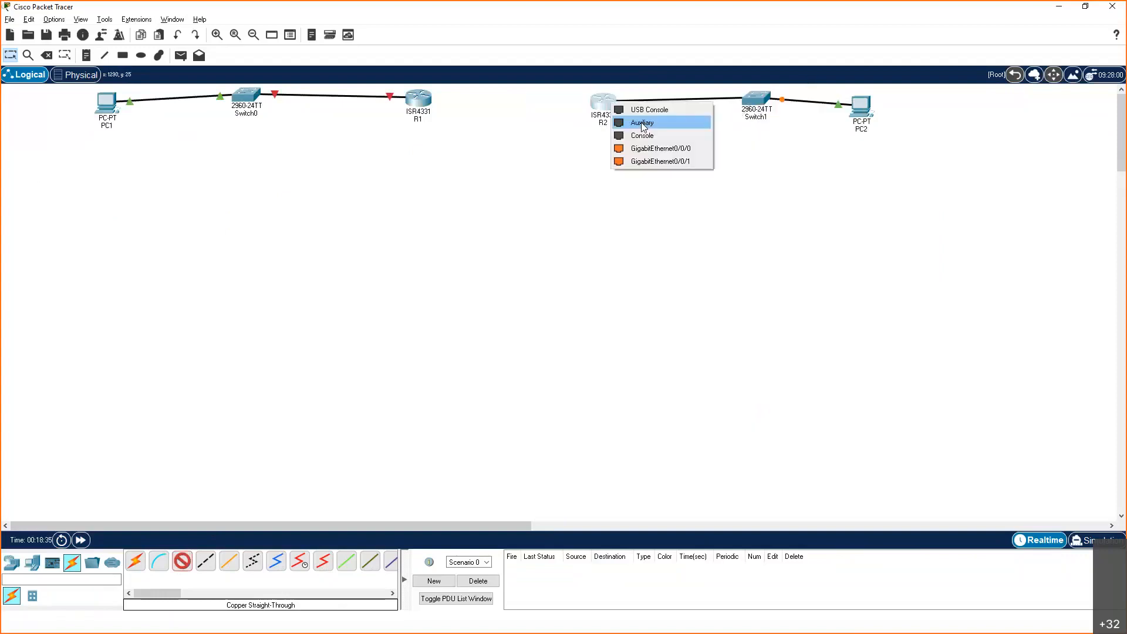
click(645, 148)
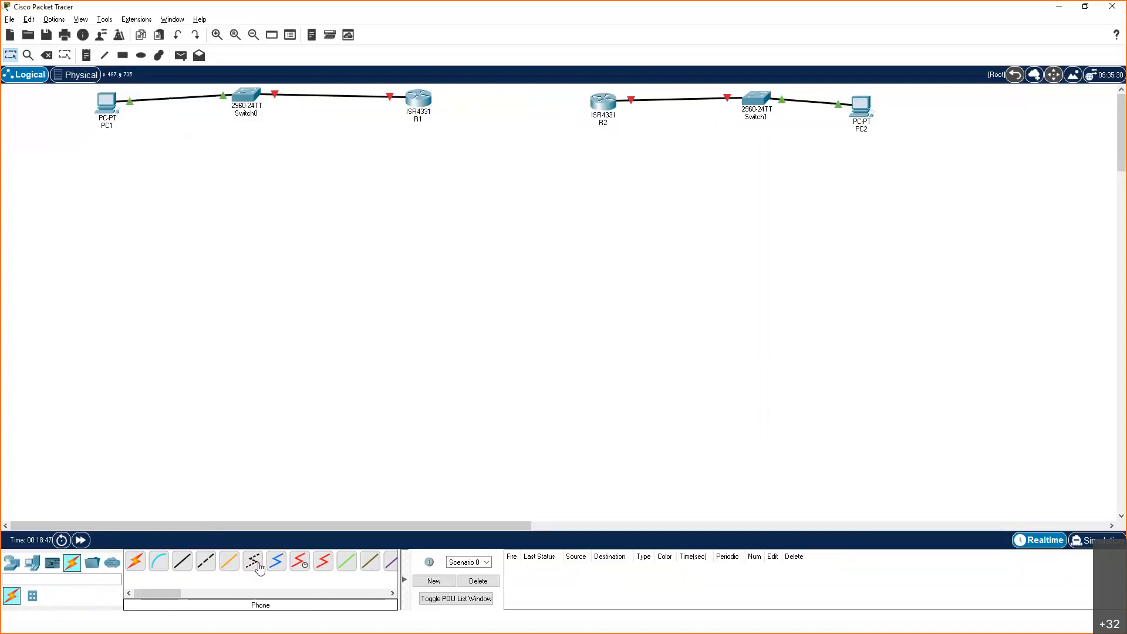
Consult the topology slide and connect R1's GigabitEthernet0/0/1 port to R2's GigabitEthernet0/0/1 port with a copper straight-through cable
key(alt+Tab)
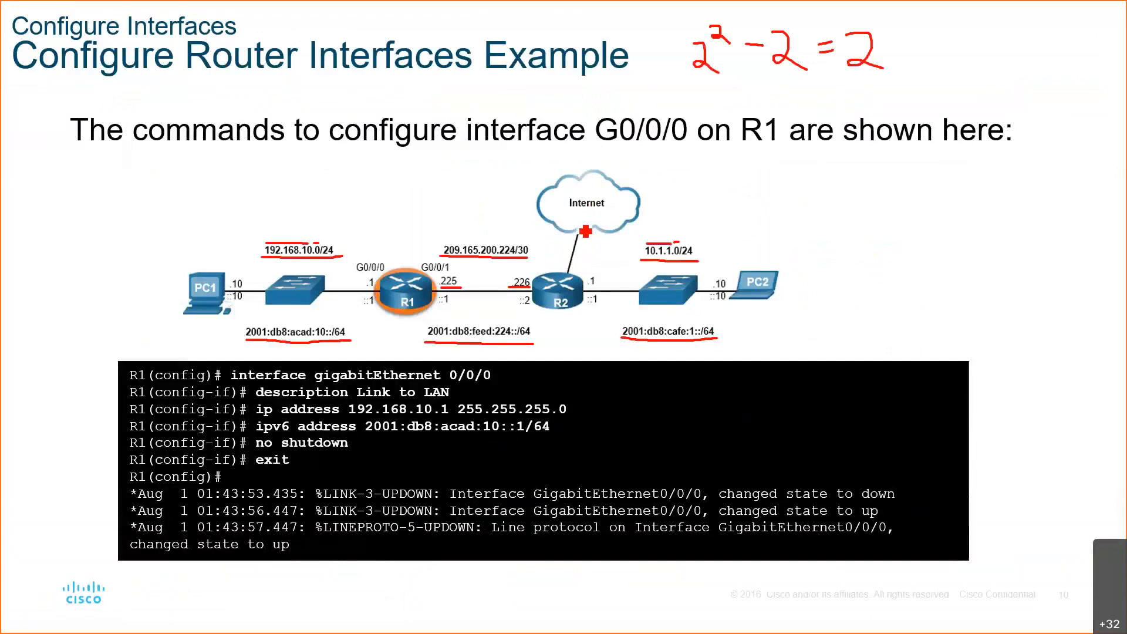
key(alt+Tab)
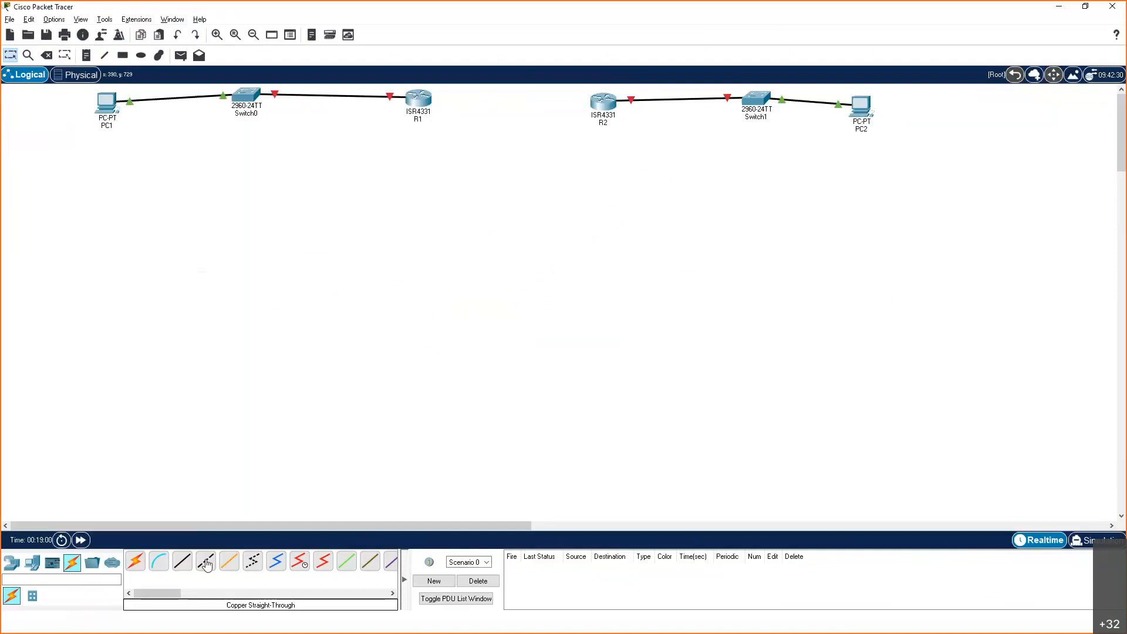
click(183, 566)
click(427, 101)
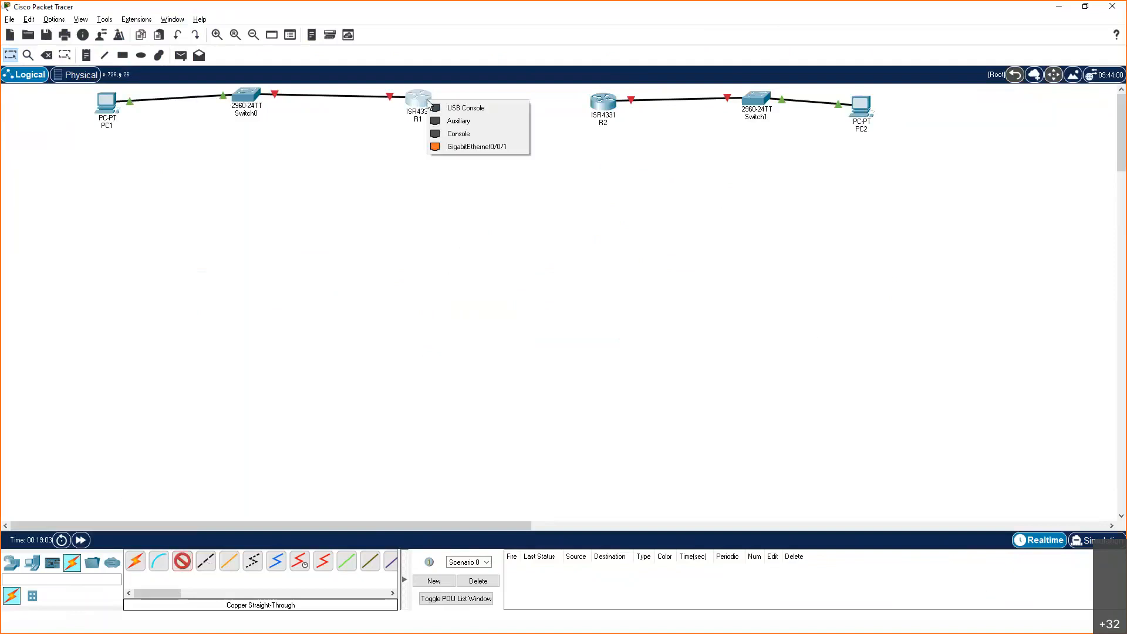
click(470, 147)
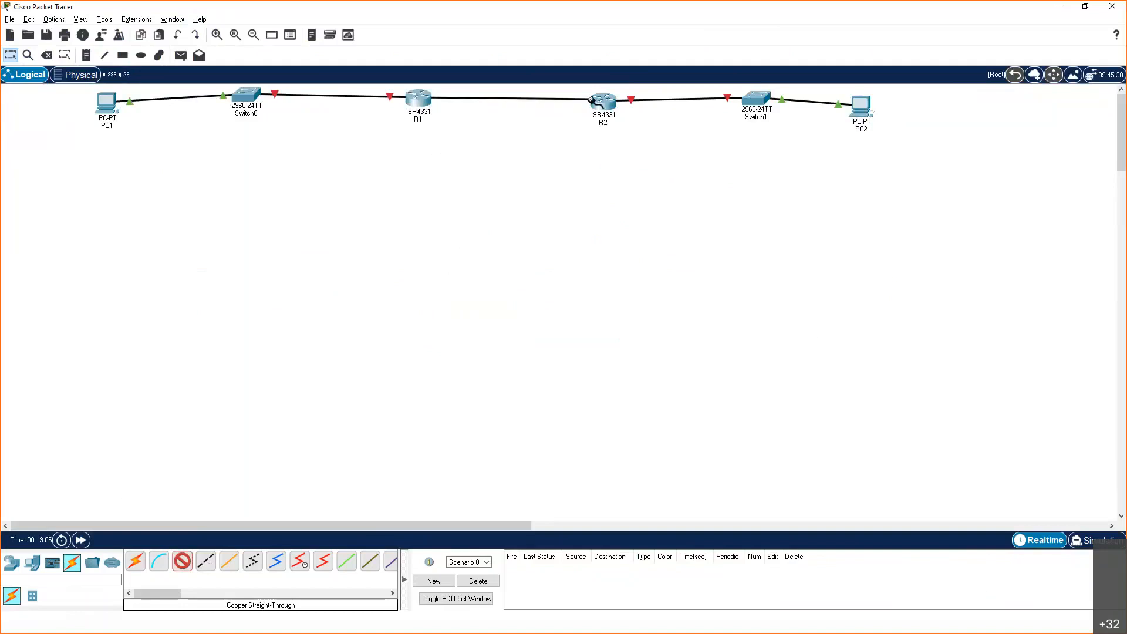
click(596, 100)
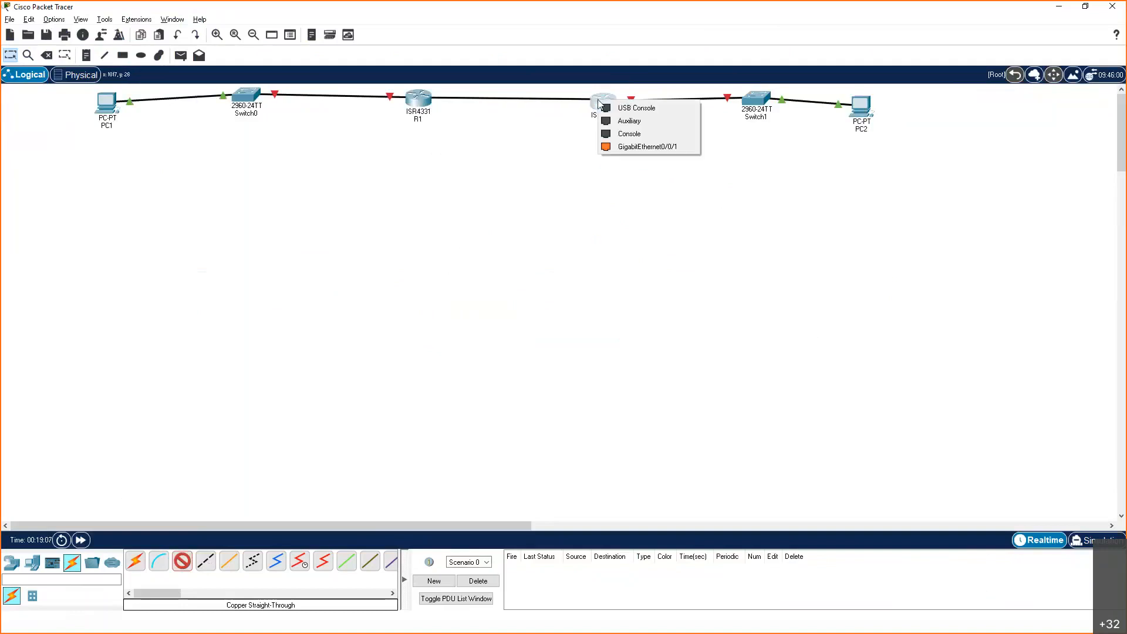
click(629, 147)
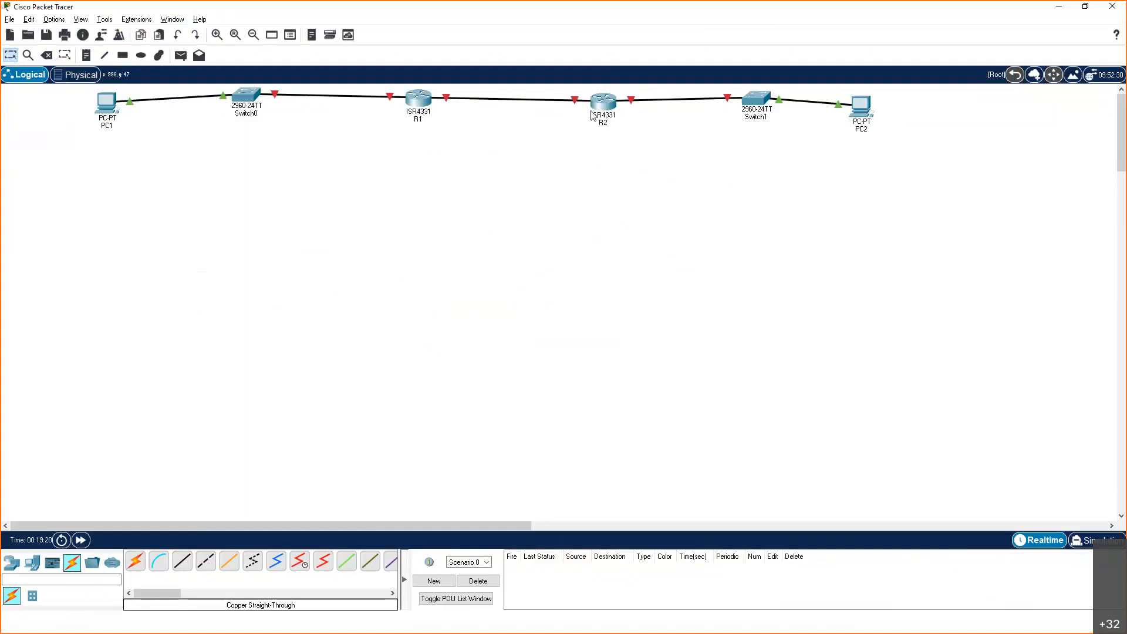
Check the addressing on the topology slide and place a note below PC1 reading 192.168.10.10
mouse_move(591, 114)
key(alt+Tab)
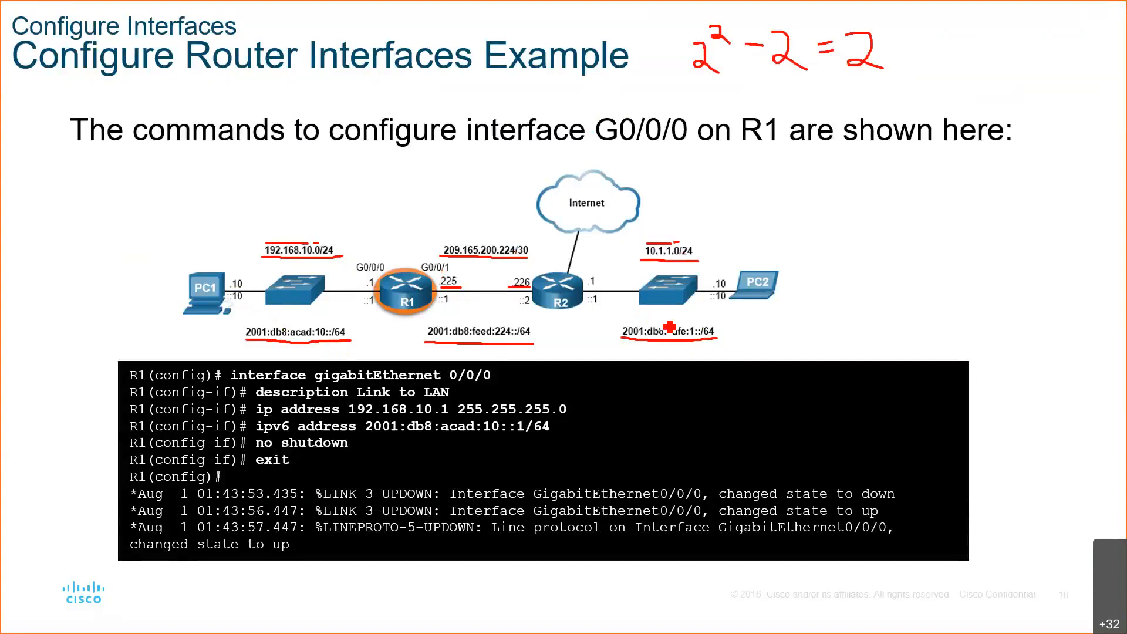
key(alt+Tab)
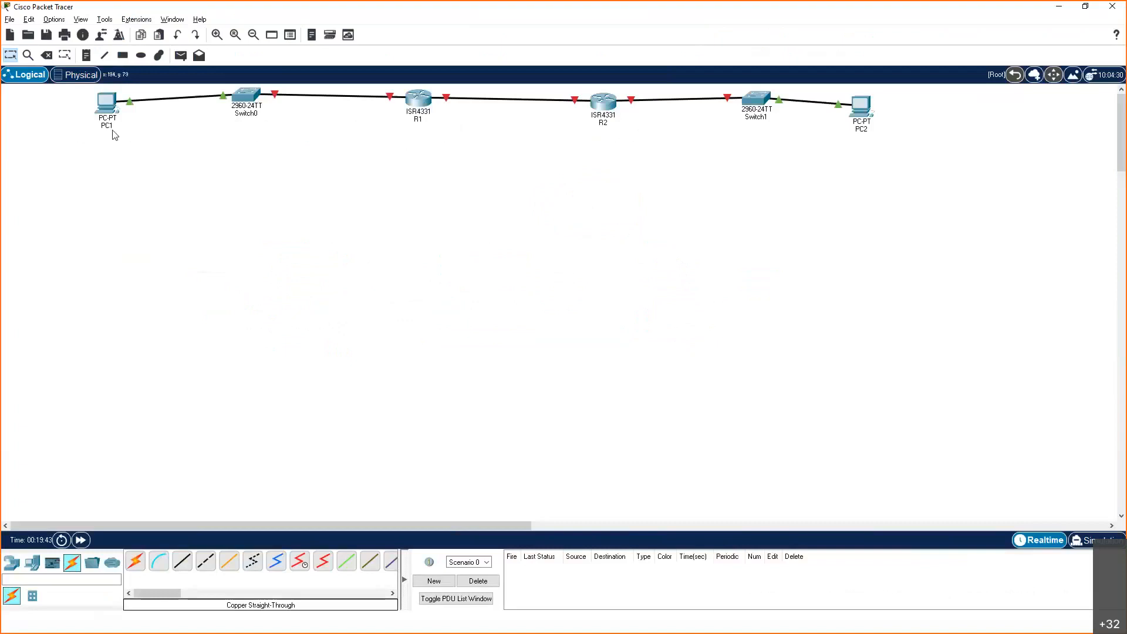
key(n)
click(80, 134)
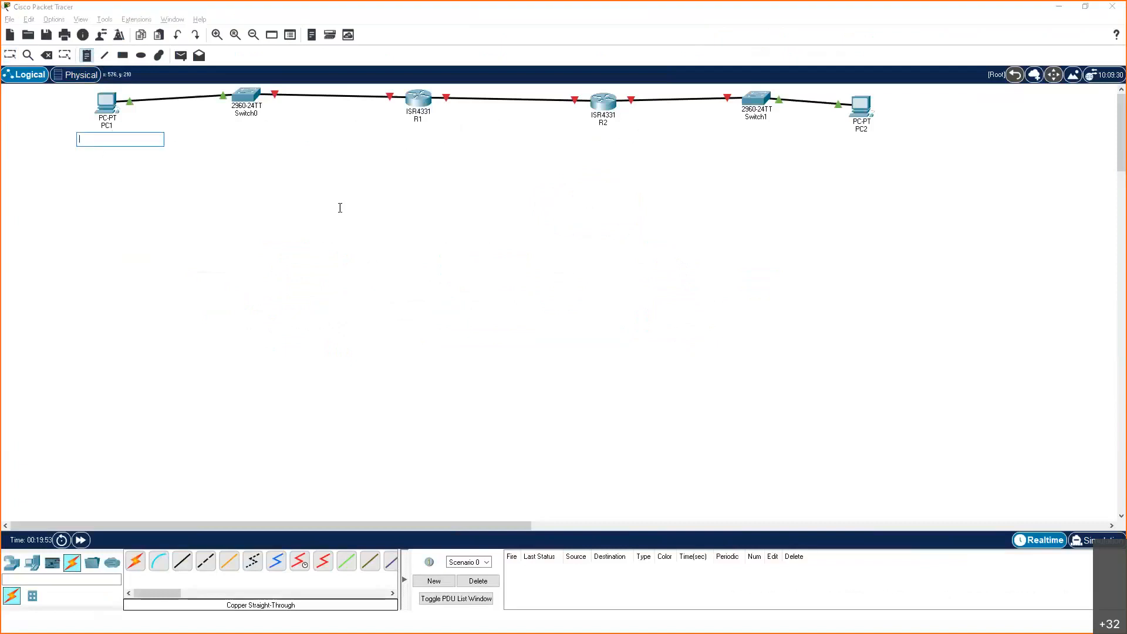
text(192.168.10)
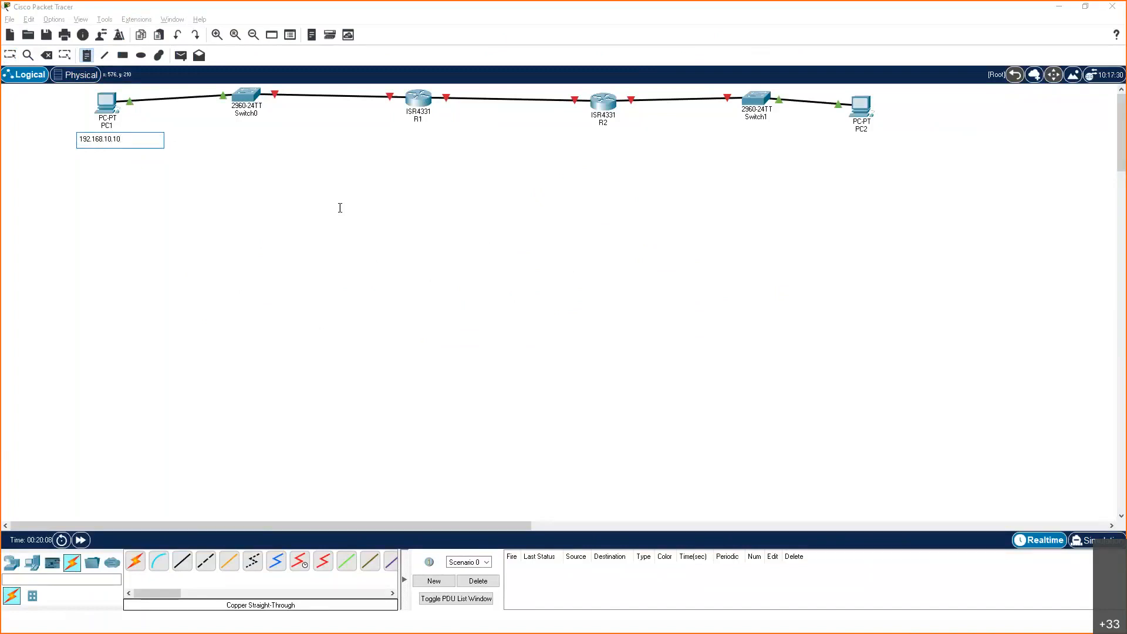
text(.10)
Add the IPv6 address 2001:db8:acad:10::10 to PC1's note, separated from the IPv4 address by a blank line
key(Return)
key(Return)
text(2001)
text(acad)
text(:10)
key(Tab)
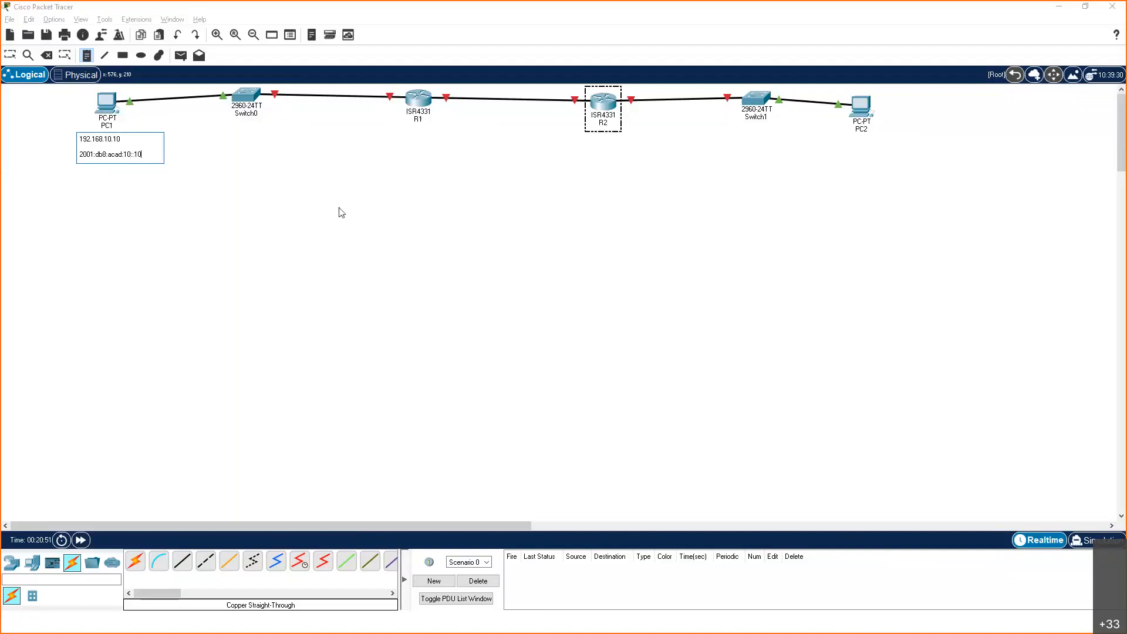
key(Escape)
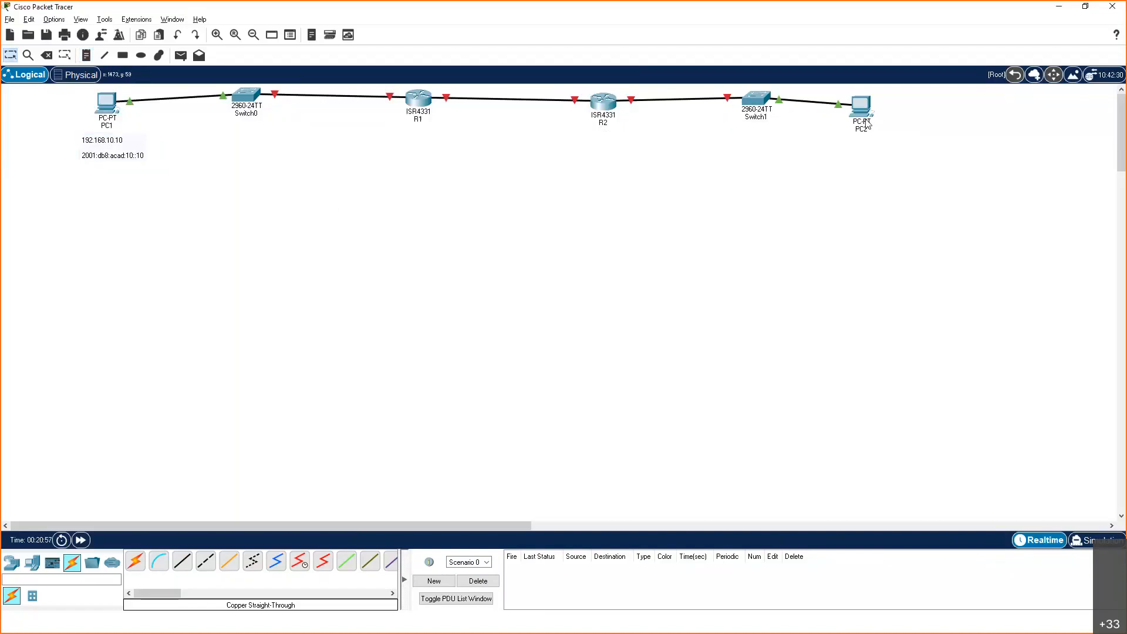
Place a note below PC2 reading 10.1.1.10 and check the address against the topology slide
mouse_move(866, 123)
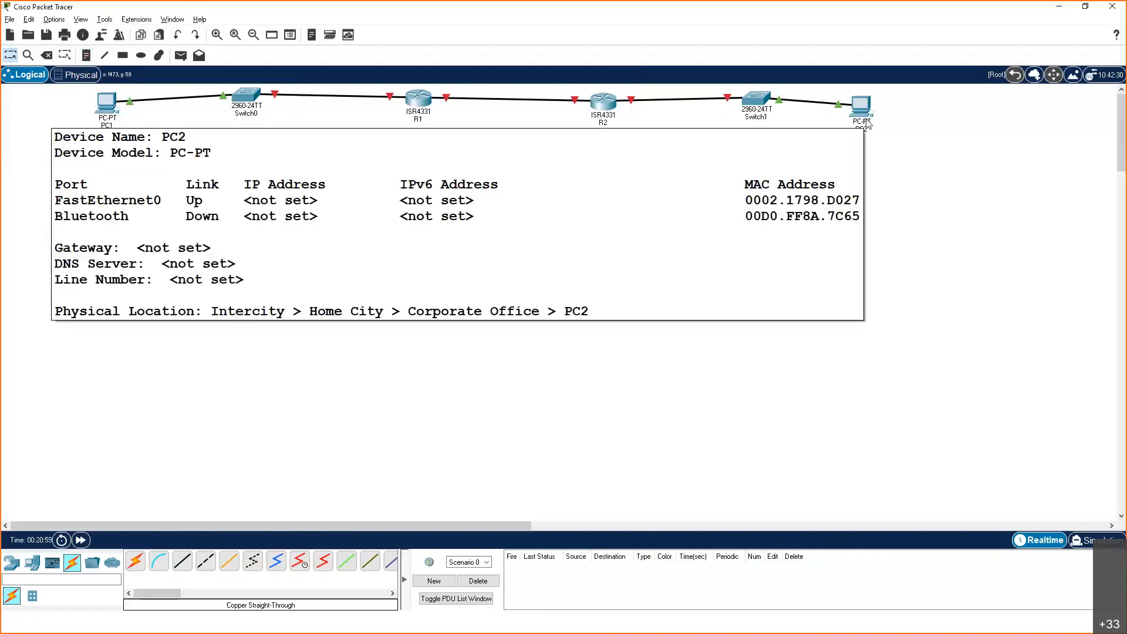
click(87, 56)
click(827, 140)
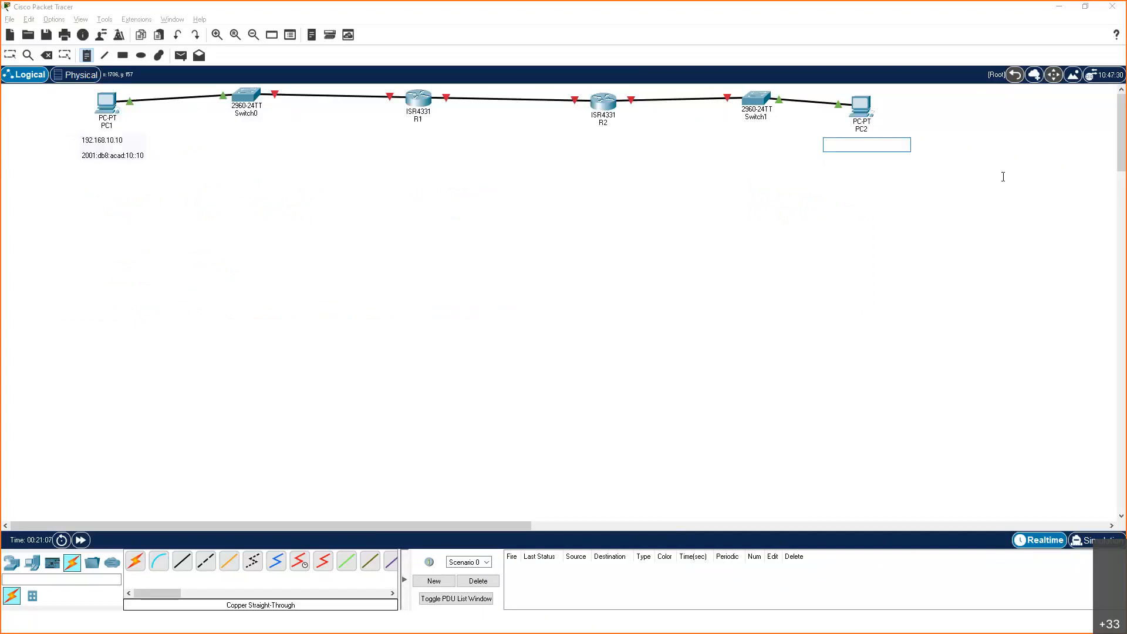
text(10)
text(10)
key(alt+Tab)
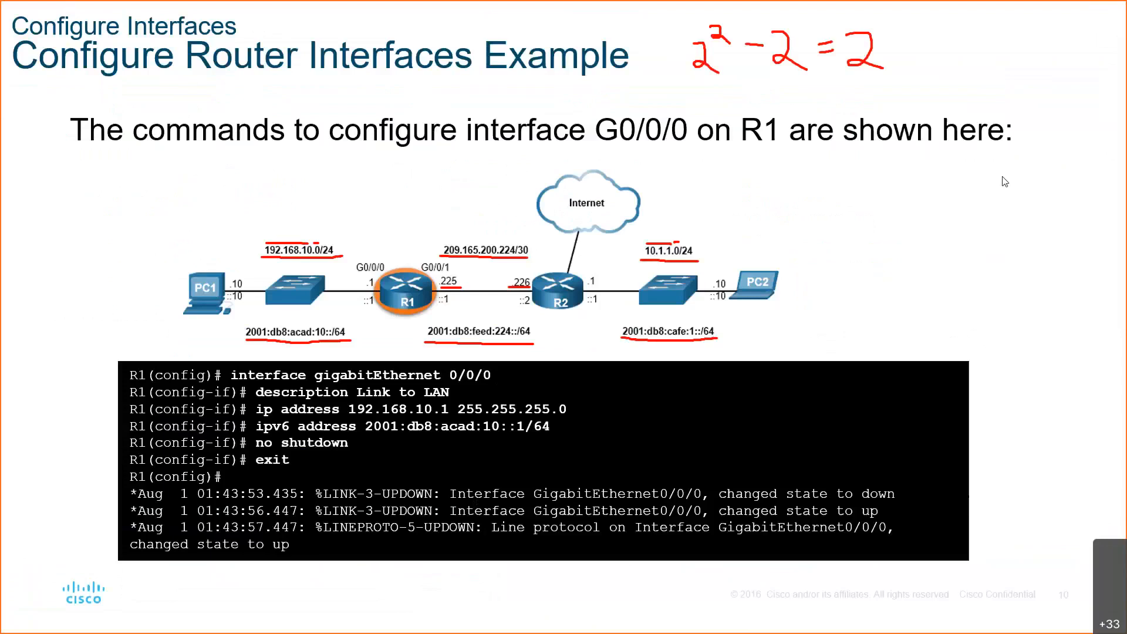
key(alt+Tab)
click(856, 142)
key(Escape)
double_click(838, 145)
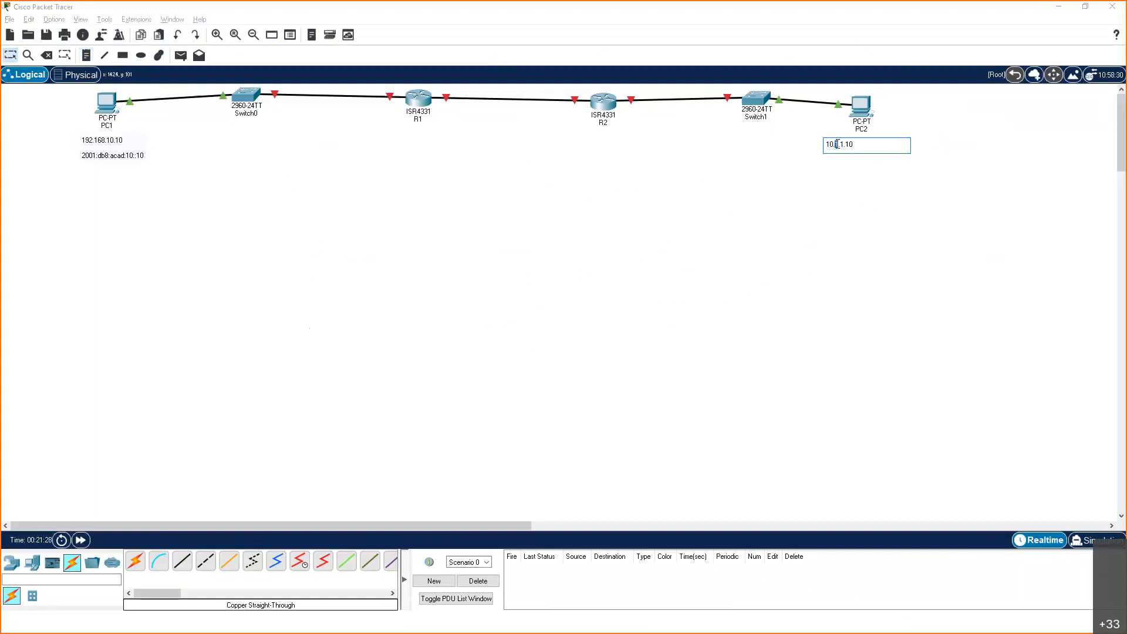
Add the IPv6 address 2001:db8:cafe:1::10 to PC2's note, separated from the IPv4 address by a blank line
click(860, 144)
key(Return)
key(Return)
text(2001:db8:c)
text(afe:1:)
text(:10)
click(981, 188)
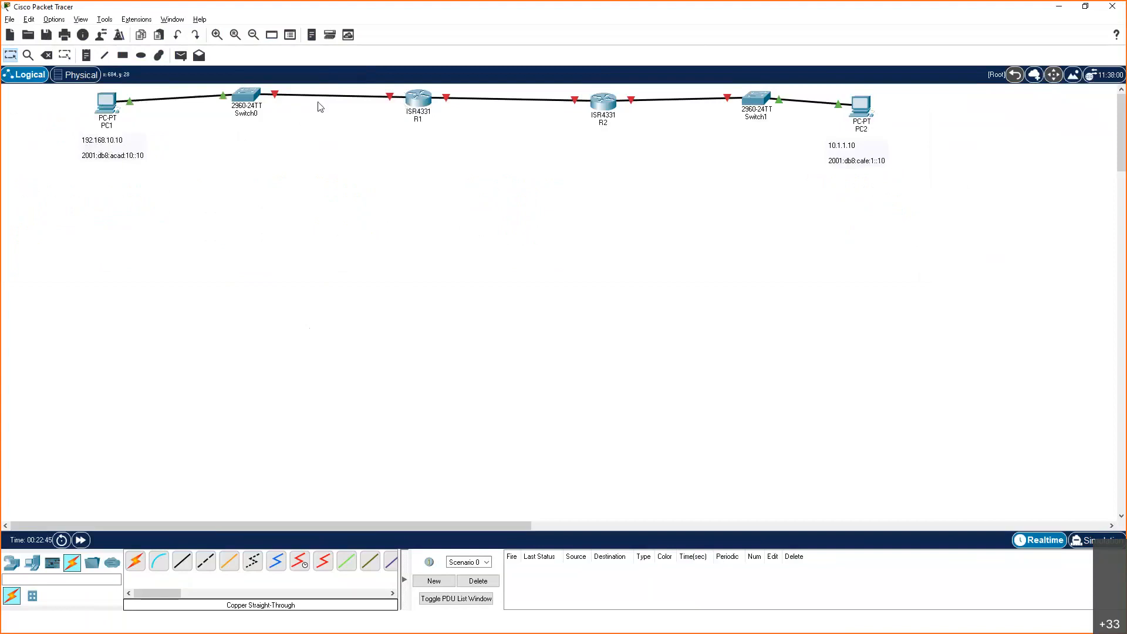
Check the ports of the Switch0–R1 link and place an empty note just below R1
mouse_move(404, 92)
click(87, 56)
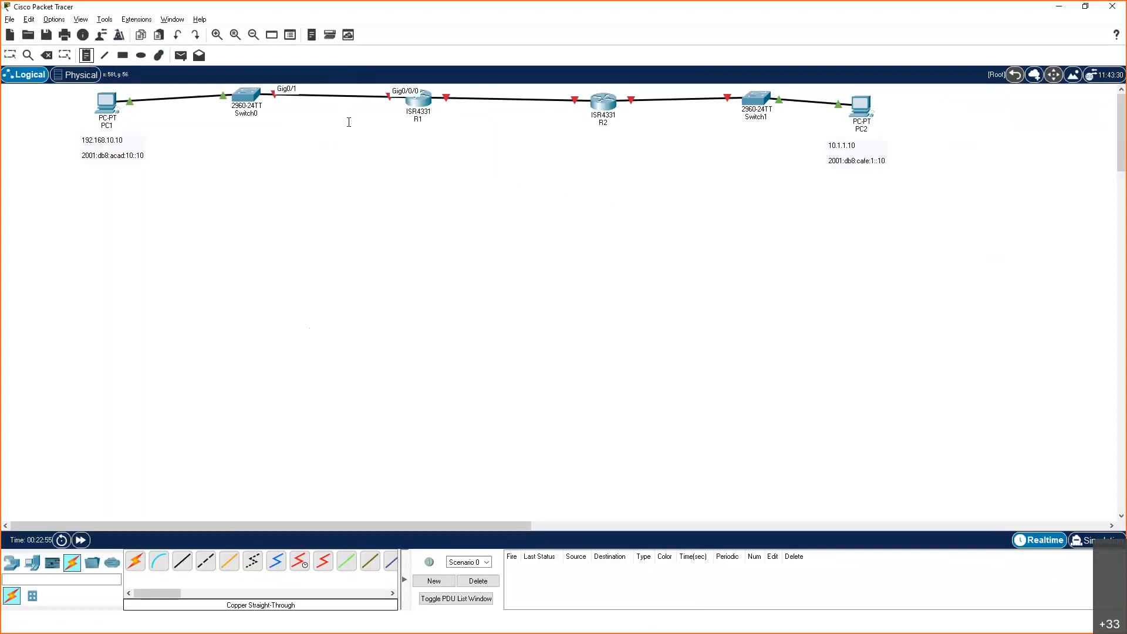
click(355, 126)
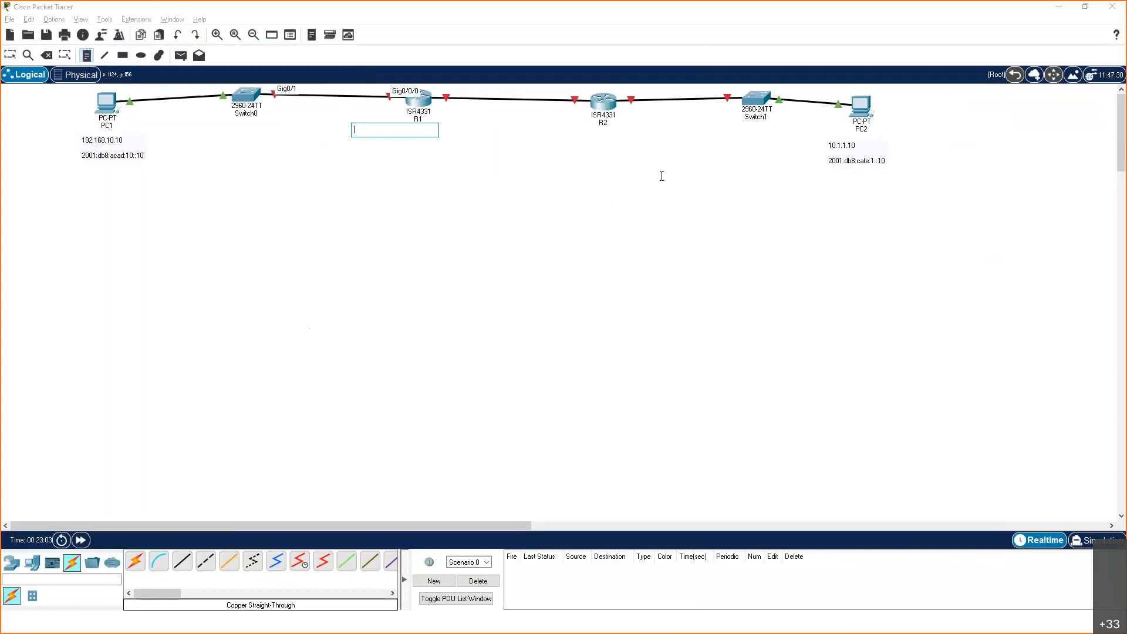
text(209.165.200)
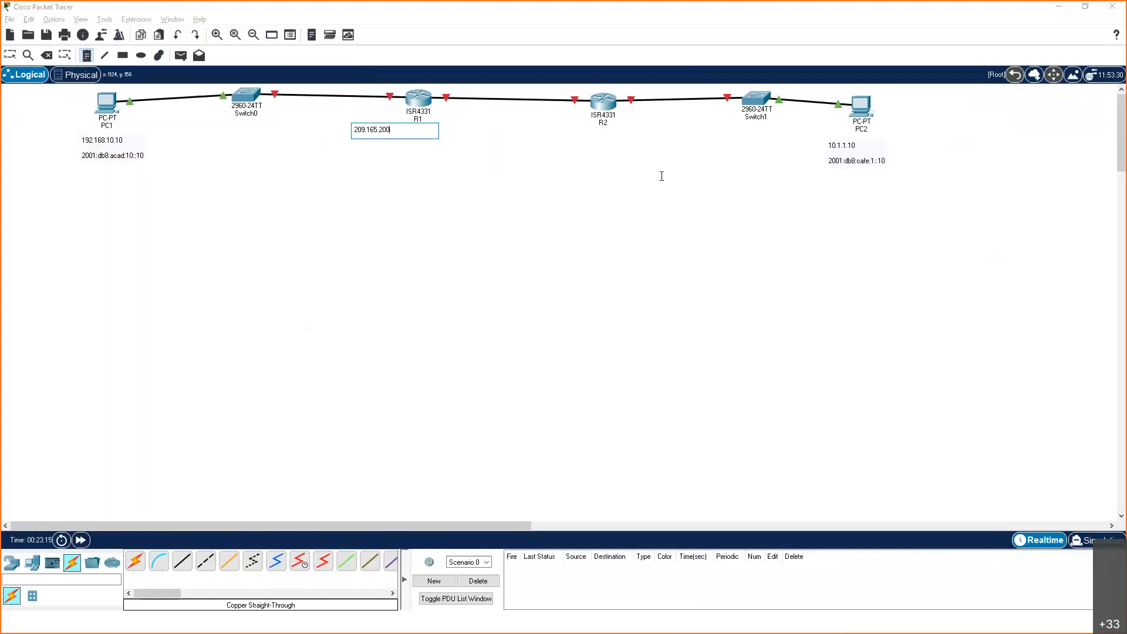
text(225)
key(Return)
key(Return)
text(2000)
key(BackSpace)
text(1)
text(eed:)
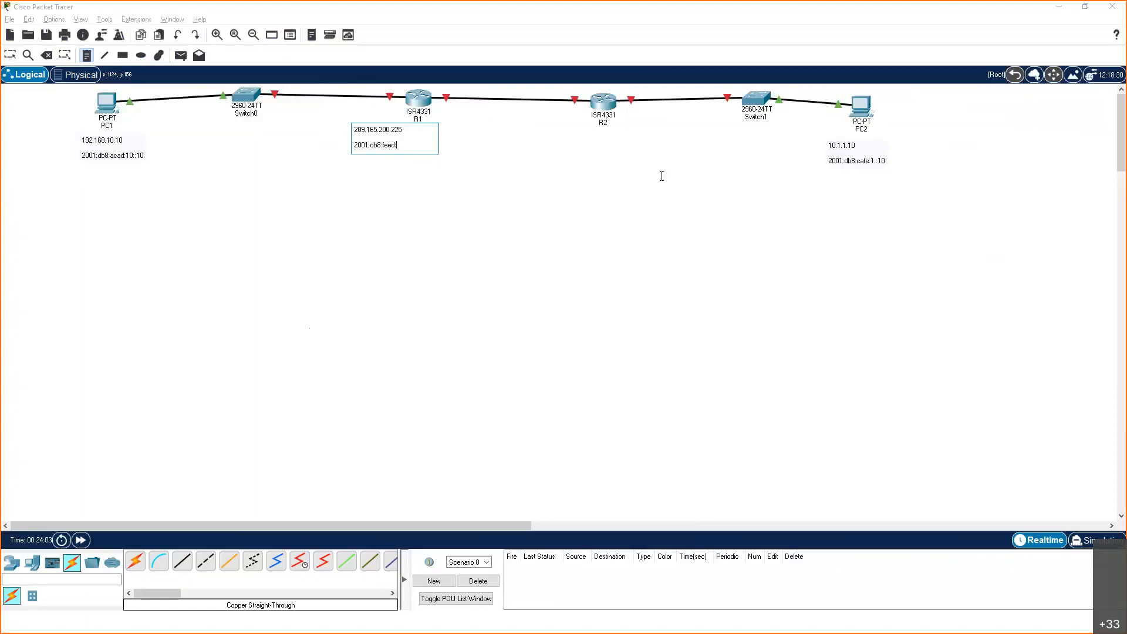
text(22)
key(BackSpace)
key(BackSpace)
key(BackSpace)
key(BackSpace)
key(BackSpace)
key(BackSpace)
key(BackSpace)
key(BackSpace)
key(BackSpace)
key(BackSpace)
key(BackSpace)
key(BackSpace)
key(BackSpace)
key(BackSpace)
key(BackSpace)
key(BackSpace)
key(BackSpace)
key(BackSpace)
key(BackSpace)
key(BackSpace)
key(BackSpace)
key(BackSpace)
key(BackSpace)
key(BackSpace)
key(BackSpace)
key(BackSpace)
key(BackSpace)
key(BackSpace)
key(BackSpace)
key(BackSpace)
Enter R1's LAN addresses 192.168.10.1 and 2001:db8:acad:10::1 in the note below R1
text(192)
text(200)
text(cad)
text(:10::)
click(431, 111)
key(Escape)
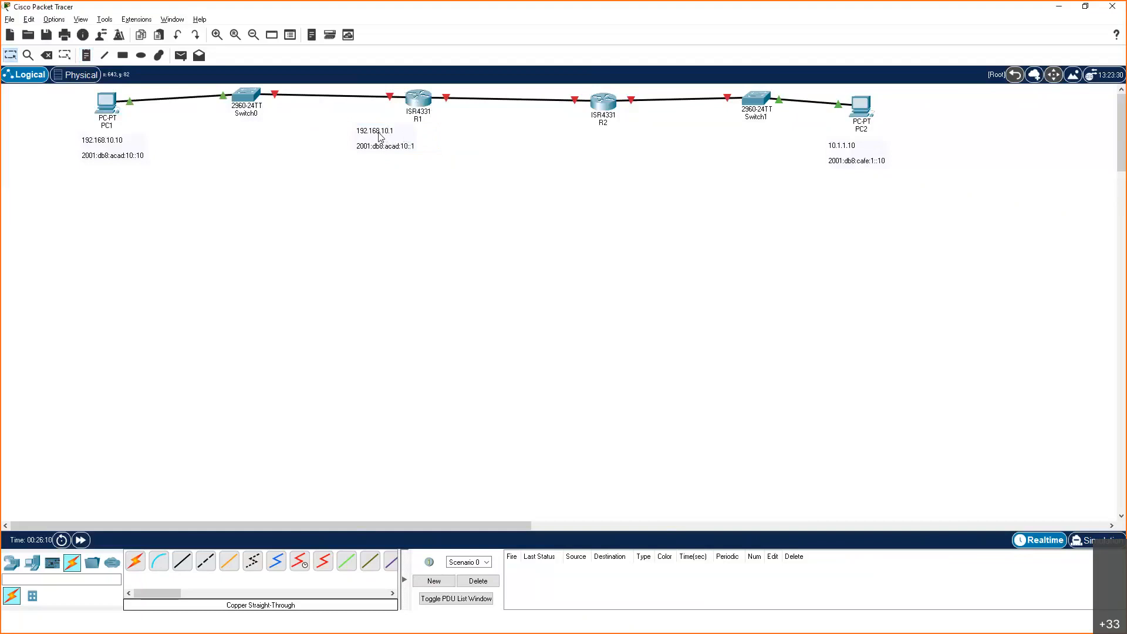
Move R1's address note beside the router under the Switch0 link, and PC1's note to the left of PC1
double_click(379, 132)
click(448, 158)
drag(385, 141, 371, 119)
drag(103, 144, 49, 104)
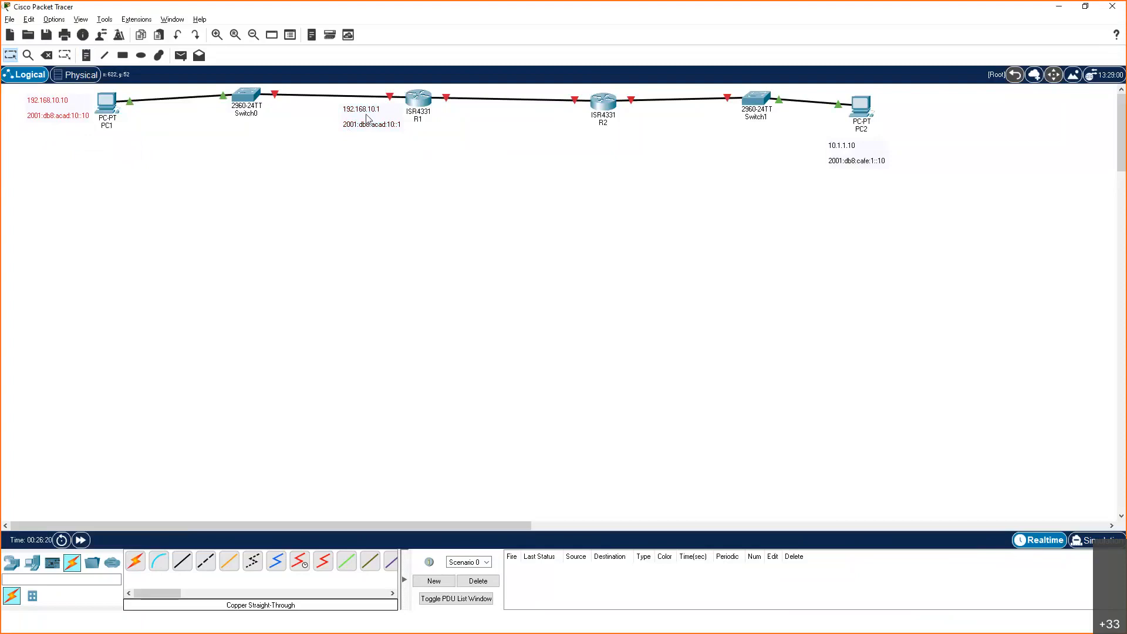
drag(366, 115, 366, 113)
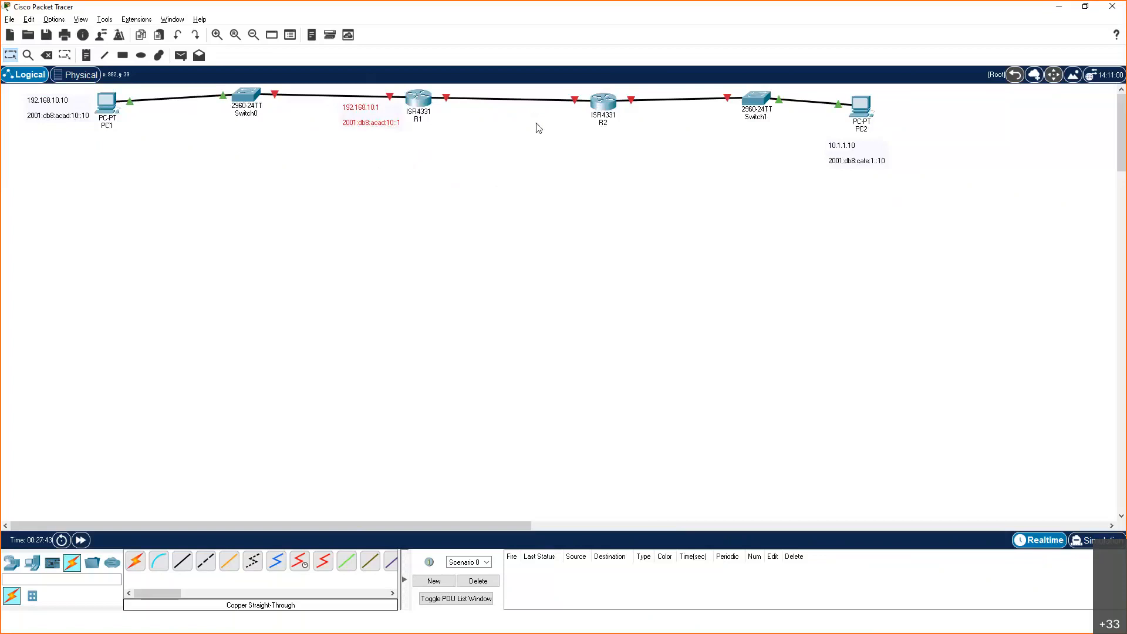
Switch to the PowerPoint slide show with the router interface configuration example
key(alt+Tab)
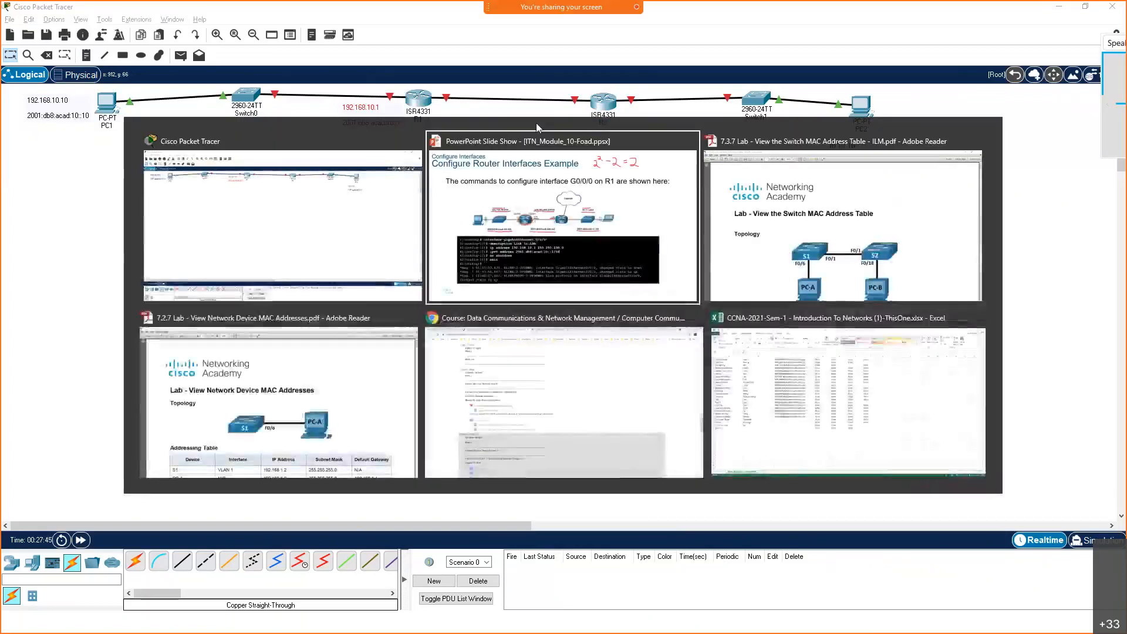
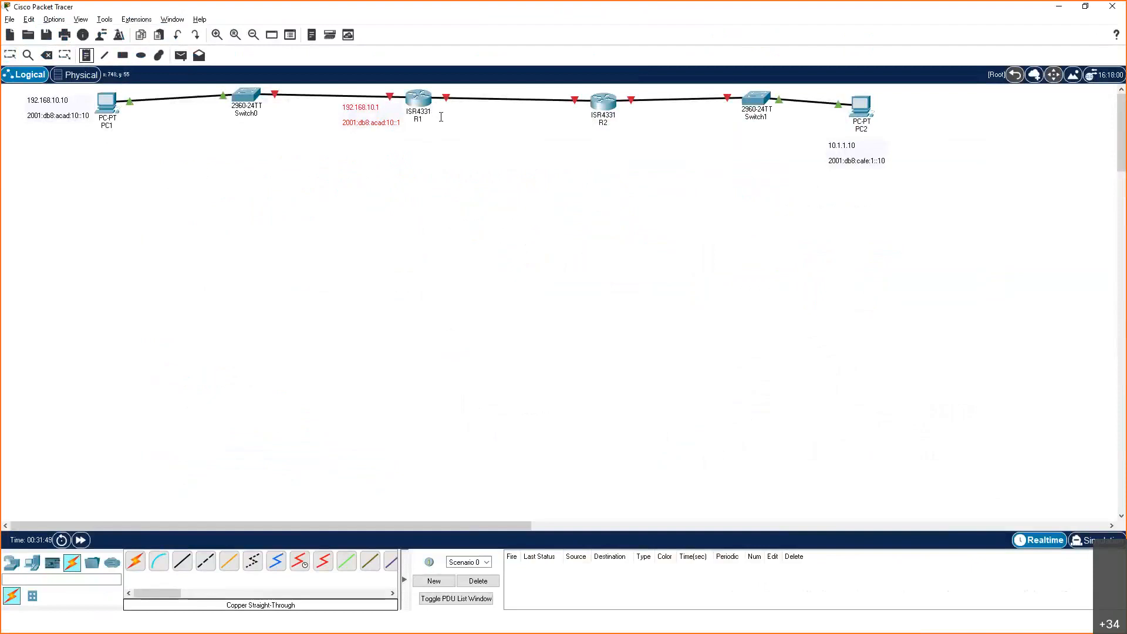
Place a note beside R1 under the R1–R2 link and enter the address 209.165.200.225
click(436, 112)
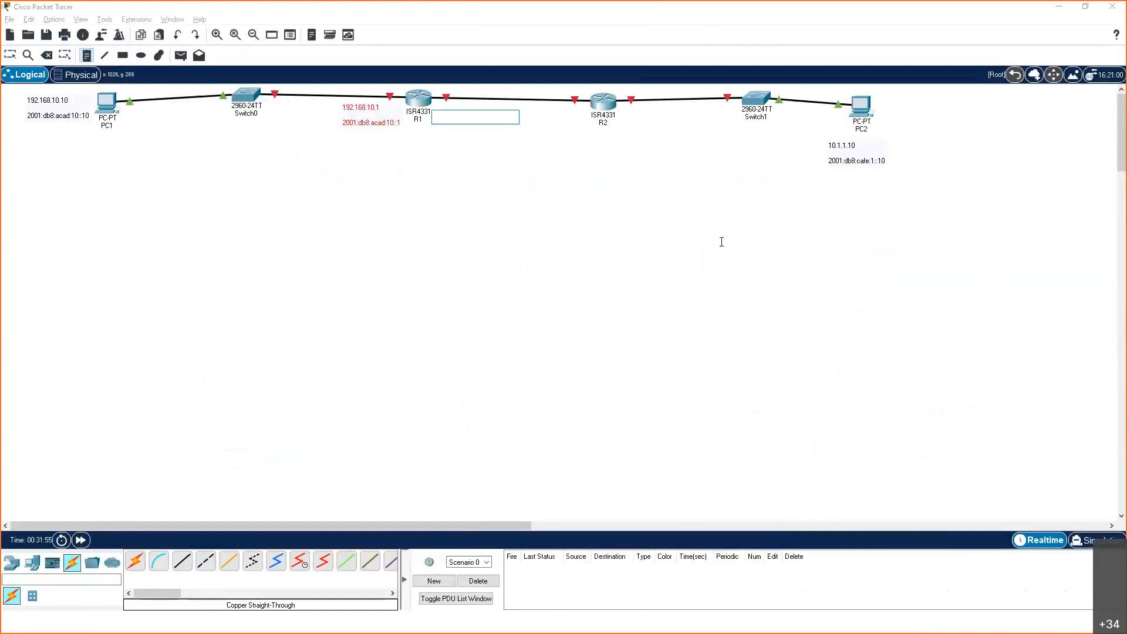
text(209.165.200.225)
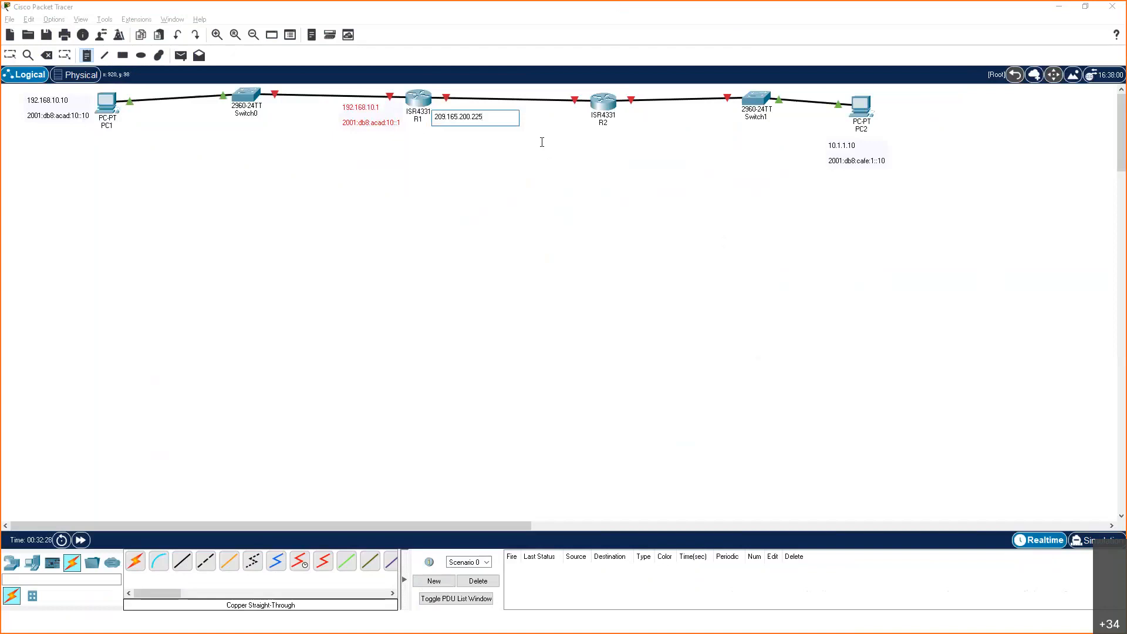
Add the IPv6 address 2001:db8:feed:224::1 as a second line in R1's new note and finish the note
key(Return)
text(2001)
text(ed:224)
text(::1)
key(Return)
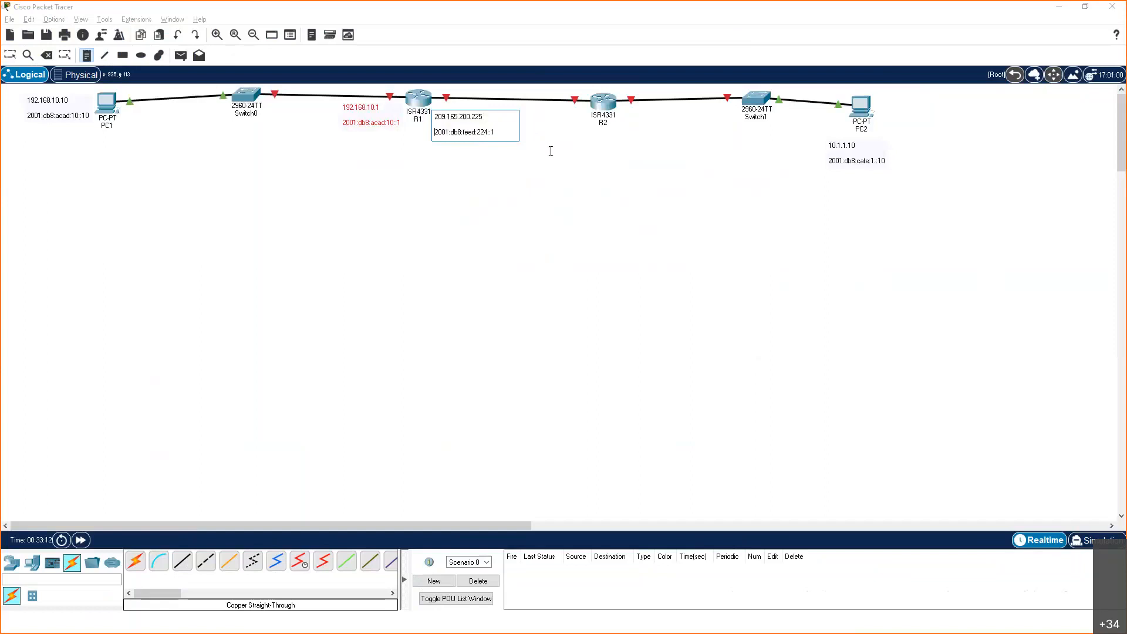
key(Escape)
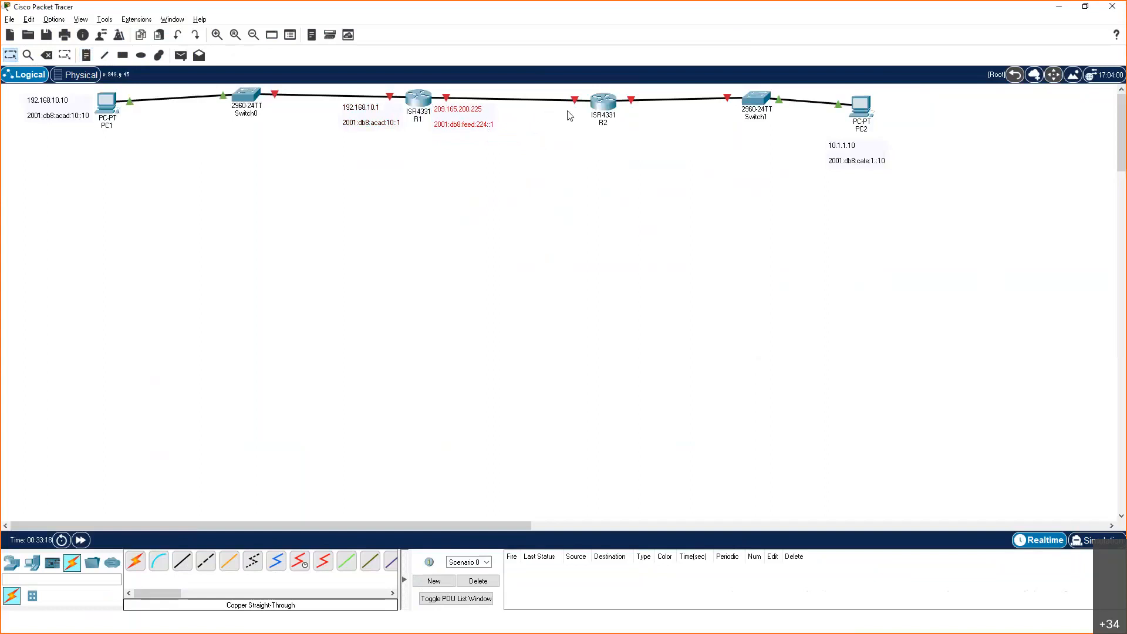
Check the ports of the R1–R2 link and place a note on R2's side of it reading 209.165.200.226
mouse_move(584, 102)
click(87, 55)
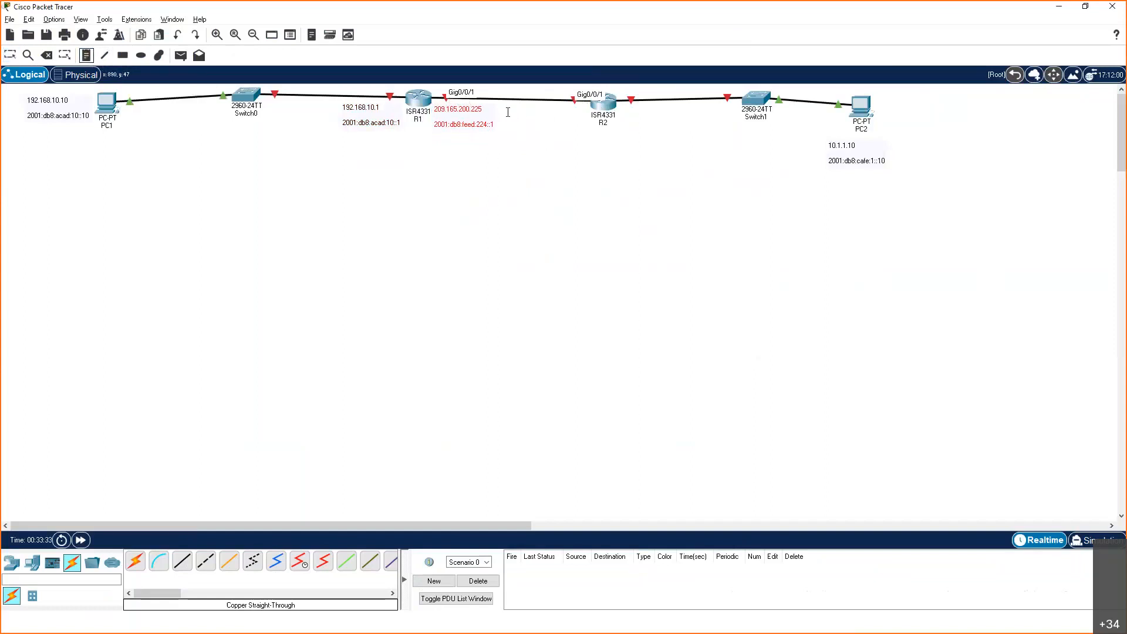
click(524, 112)
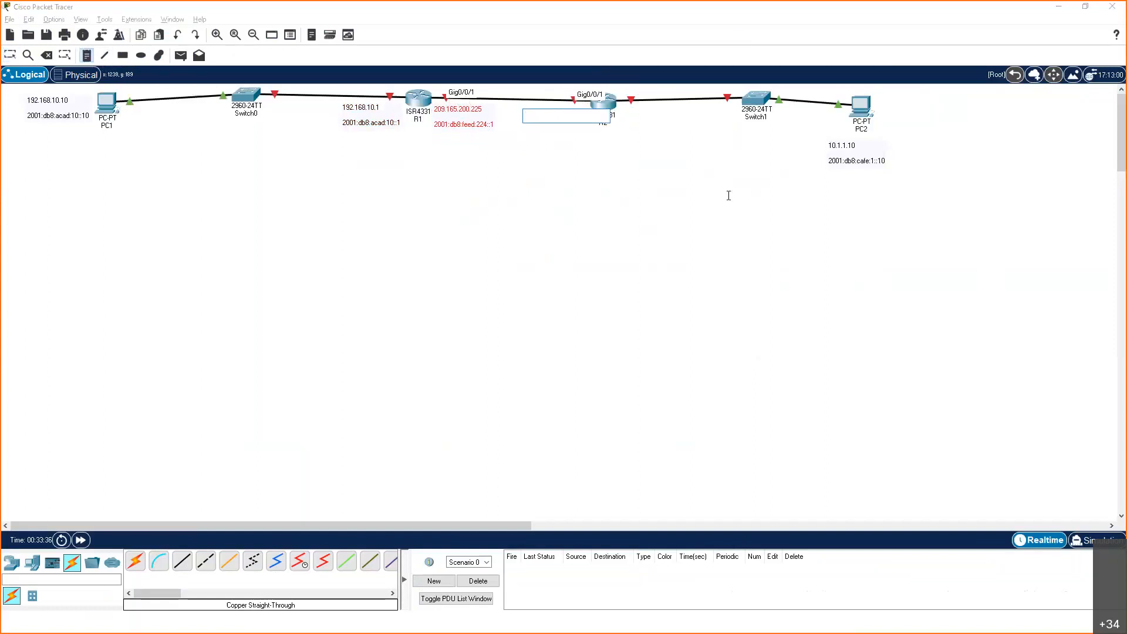
text(209.165.200.)
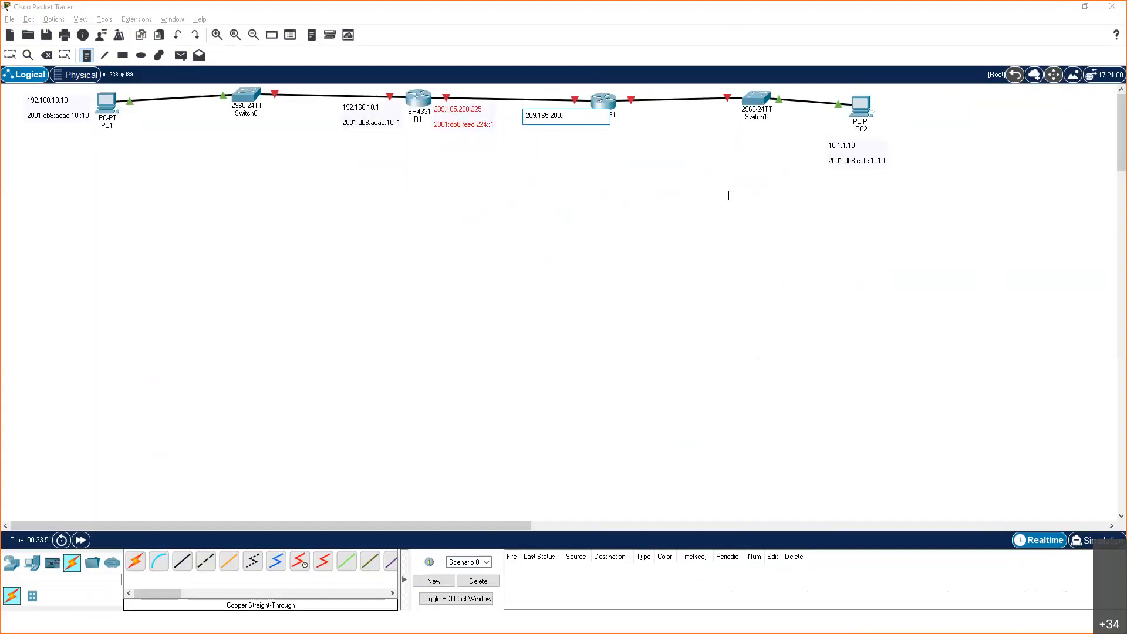
text(226)
Add 2001:db8:feed:224::2 to R2's note, checking the address against the slide, and move the note slightly closer to the R1–R2 link
key(Return)
key(Return)
text(2001:db8)
text(:feed:224)
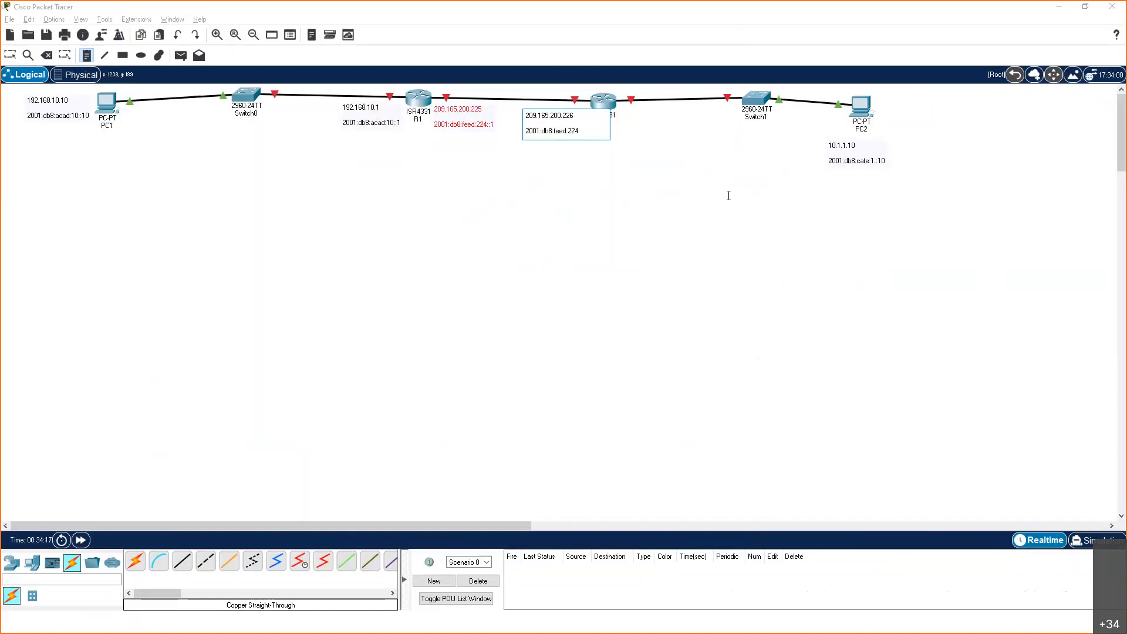
text(:)
key(alt+Tab)
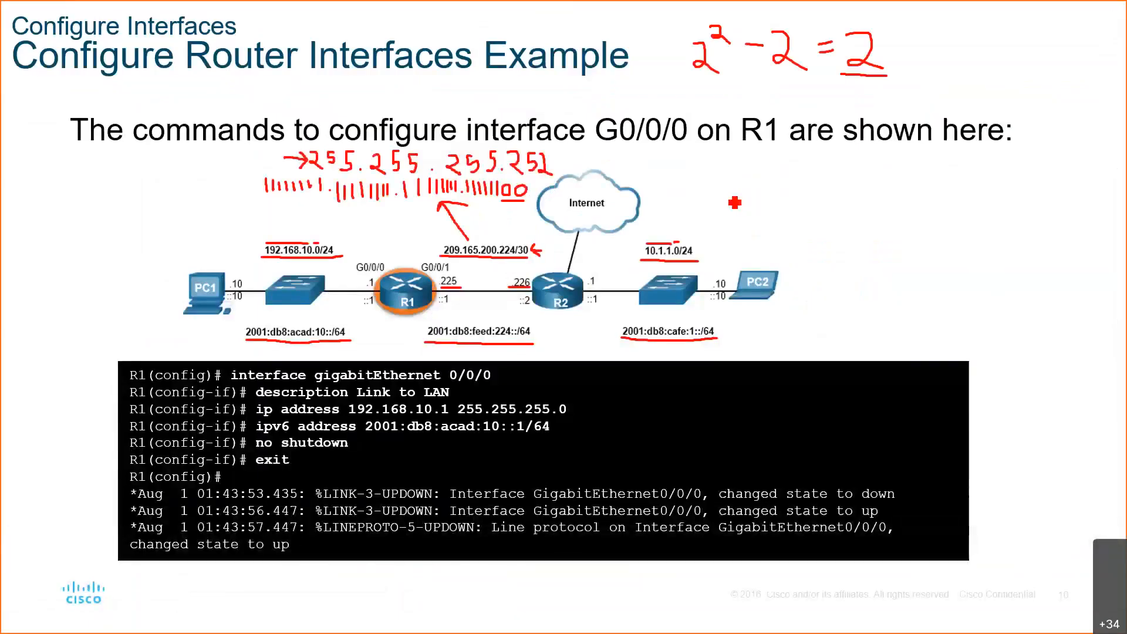
key(alt+Tab)
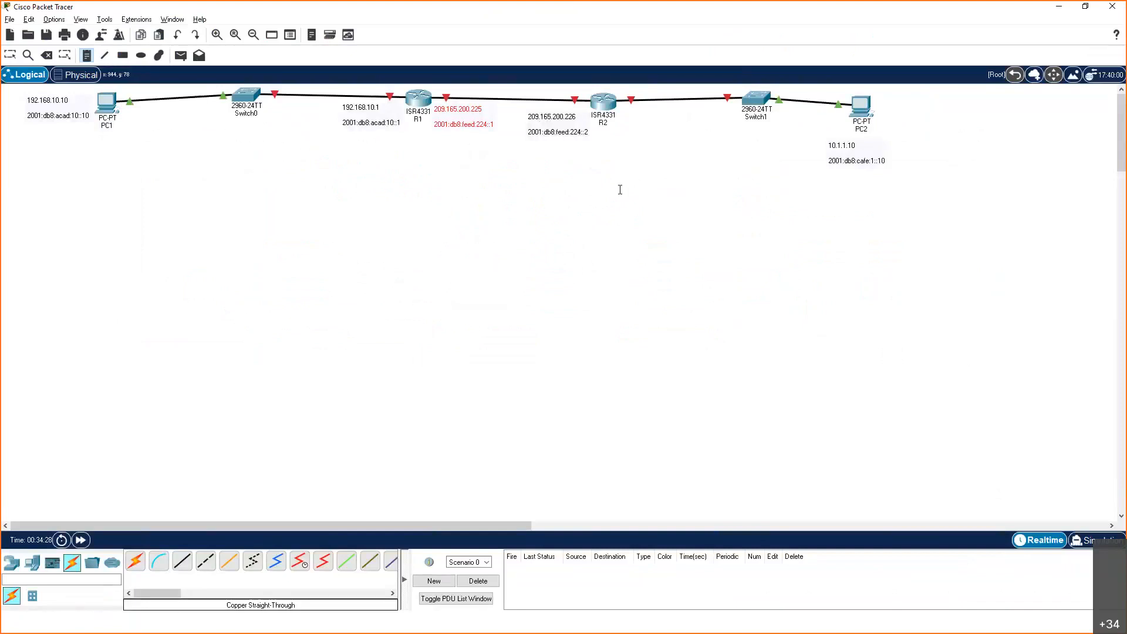
key(Escape)
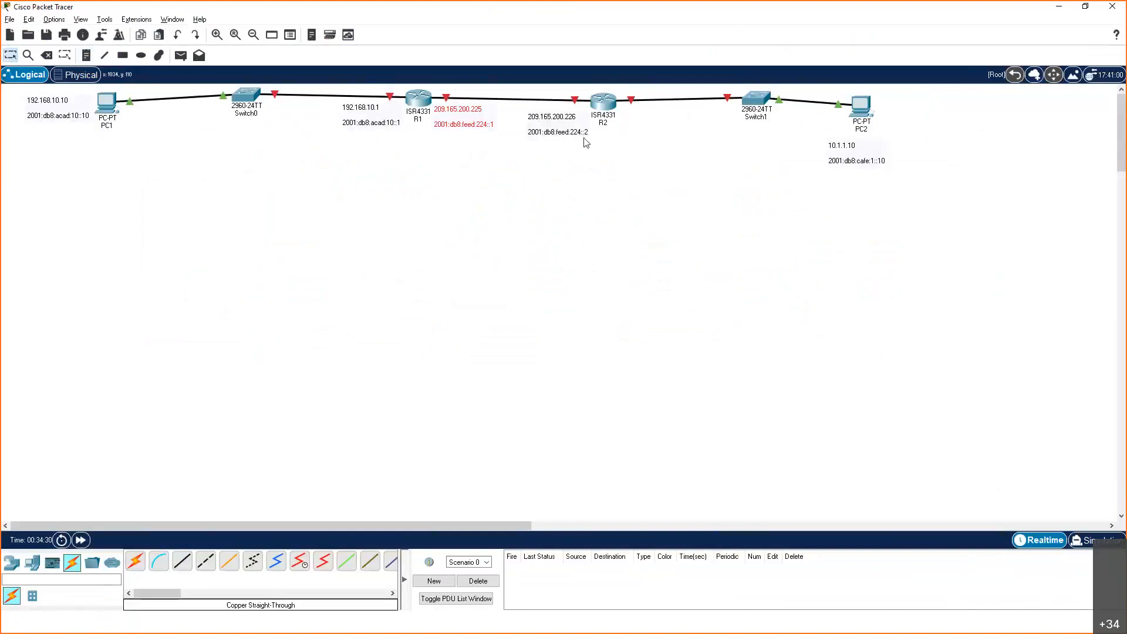
drag(543, 123, 541, 118)
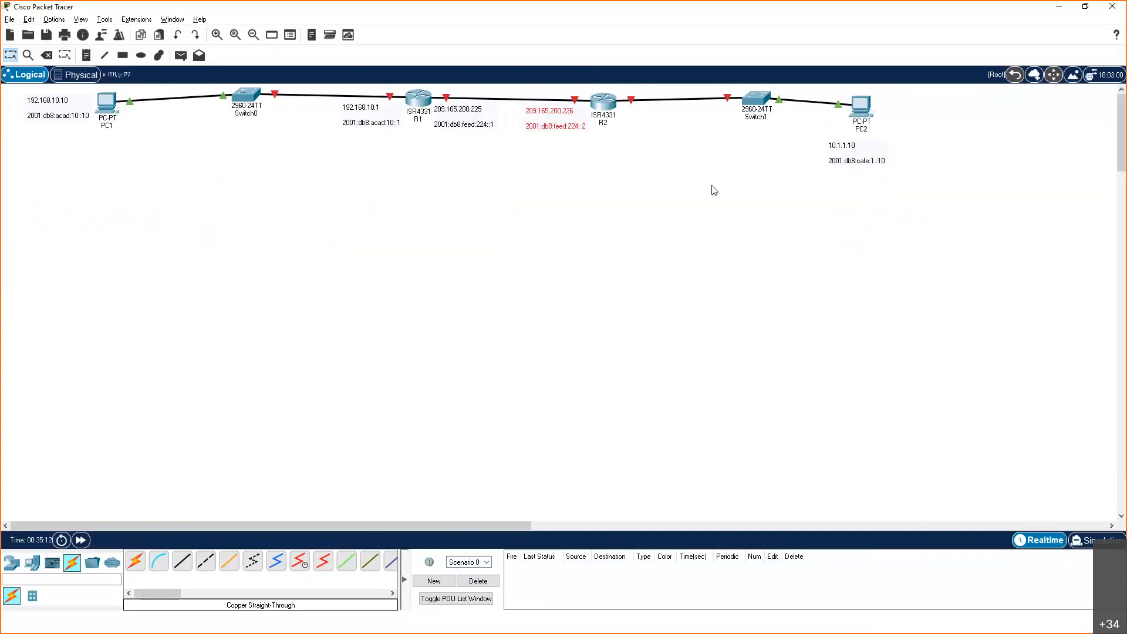
Place a note beside R2 under the Switch1 link and enter the address 10.1.1.1
click(86, 56)
click(620, 109)
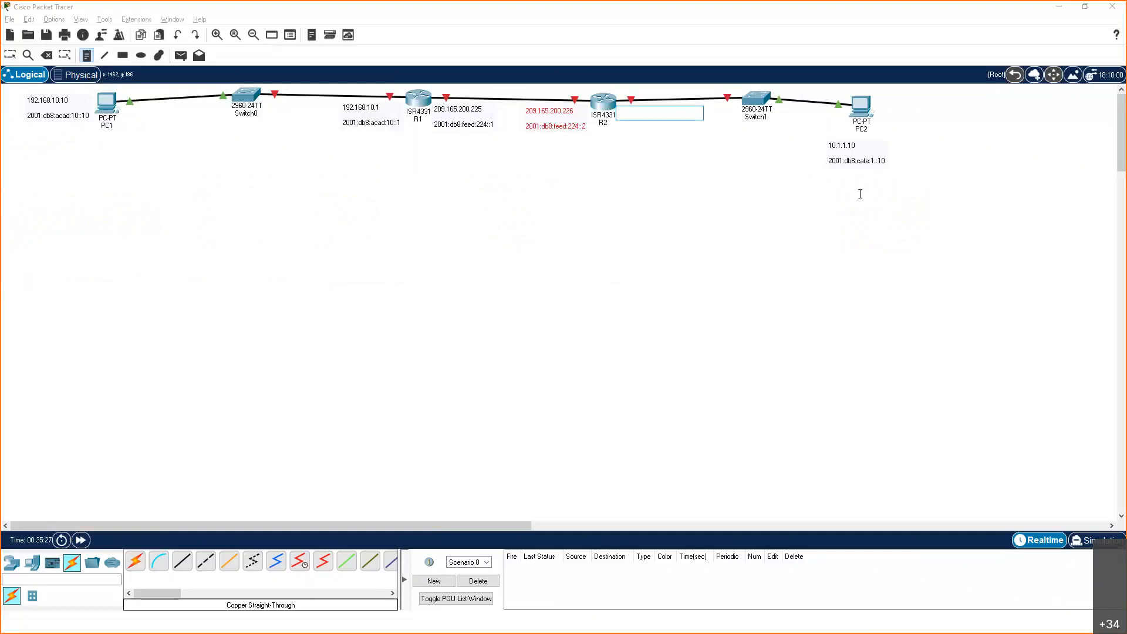
text(10.1.1.1)
Add 2001:db8:cafe:1::1 as the second line of R2's LAN note and nudge the note closer to the link
key(Return)
key(Return)
text(db8:cafe:1::)
text(1::1)
key(Escape)
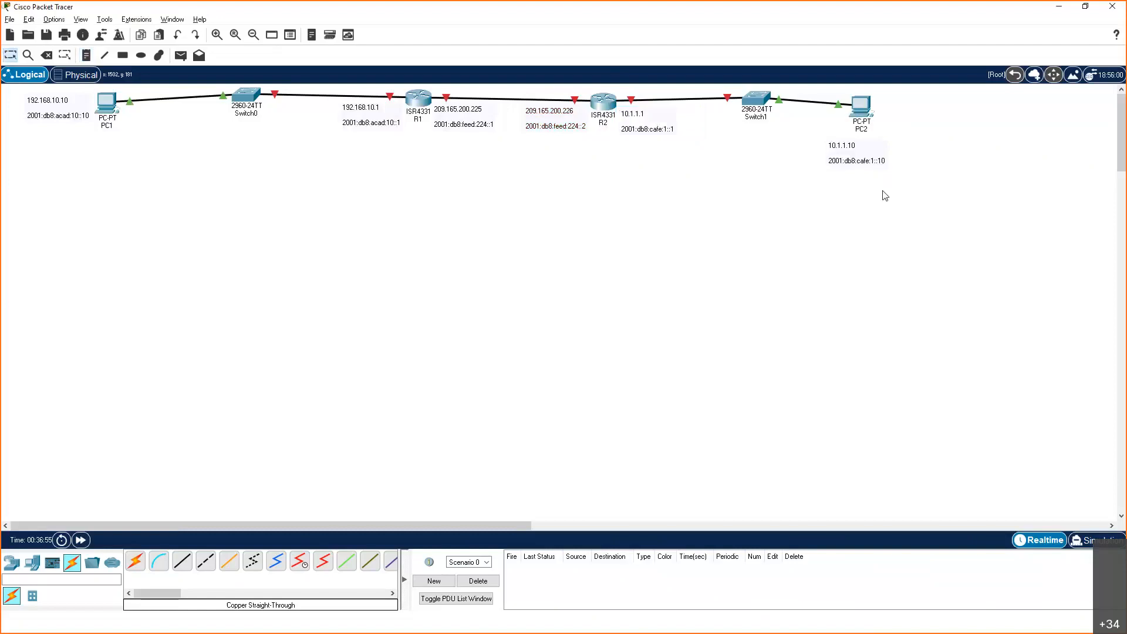
click(636, 125)
drag(636, 124, 636, 121)
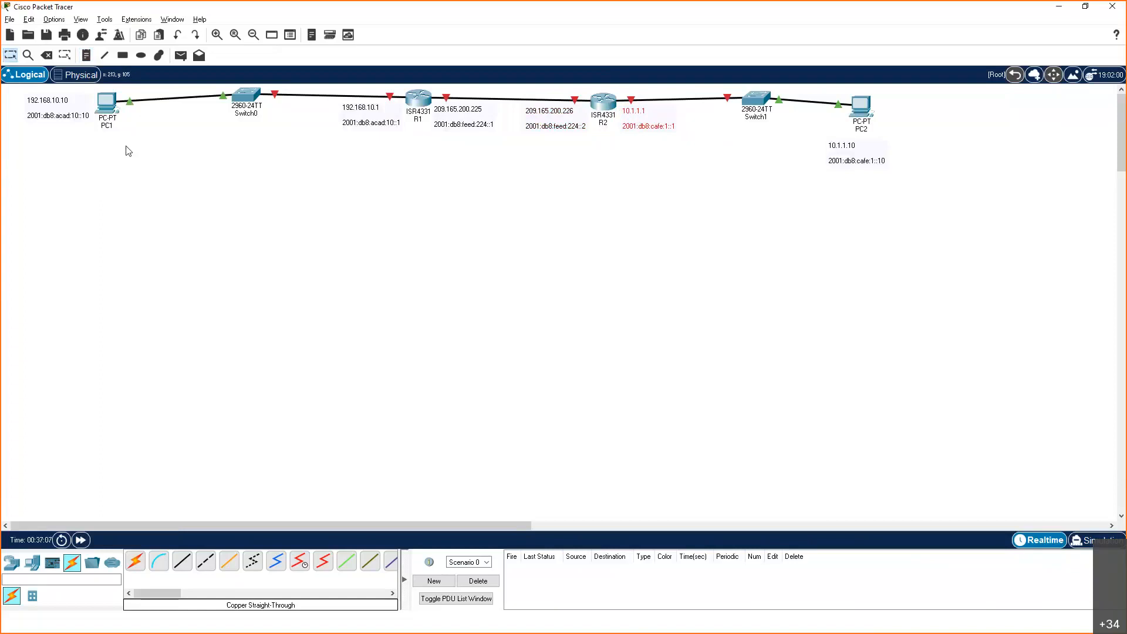
Configure PC1 with the static IPv4 address 192.168.10.10 and subnet mask 255.255.255.0, and close its configuration window
click(107, 112)
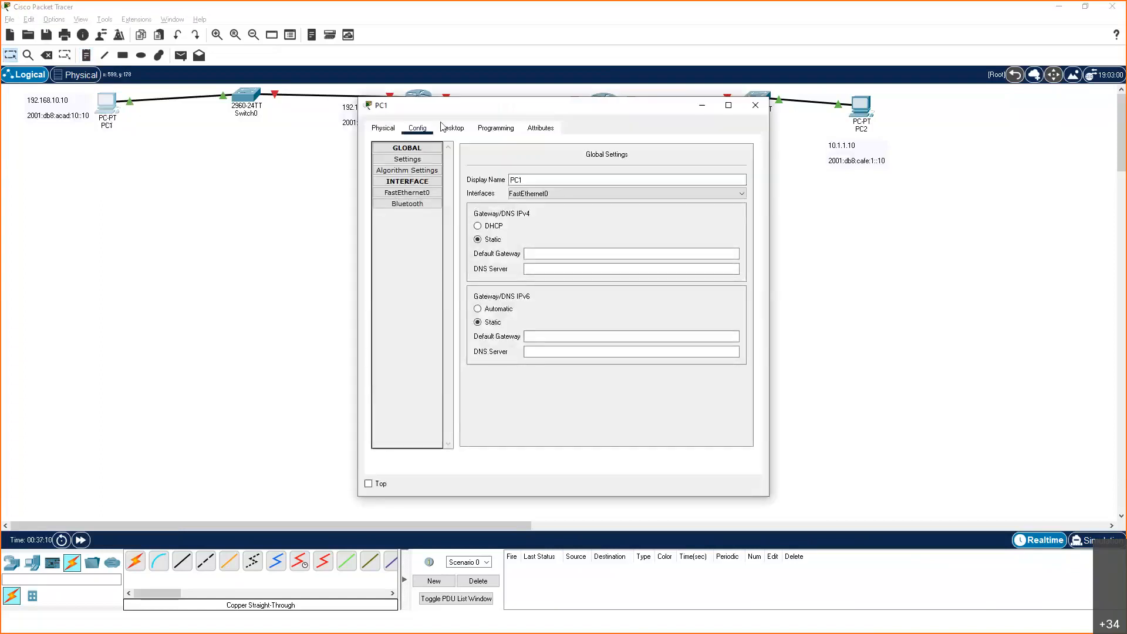
click(451, 128)
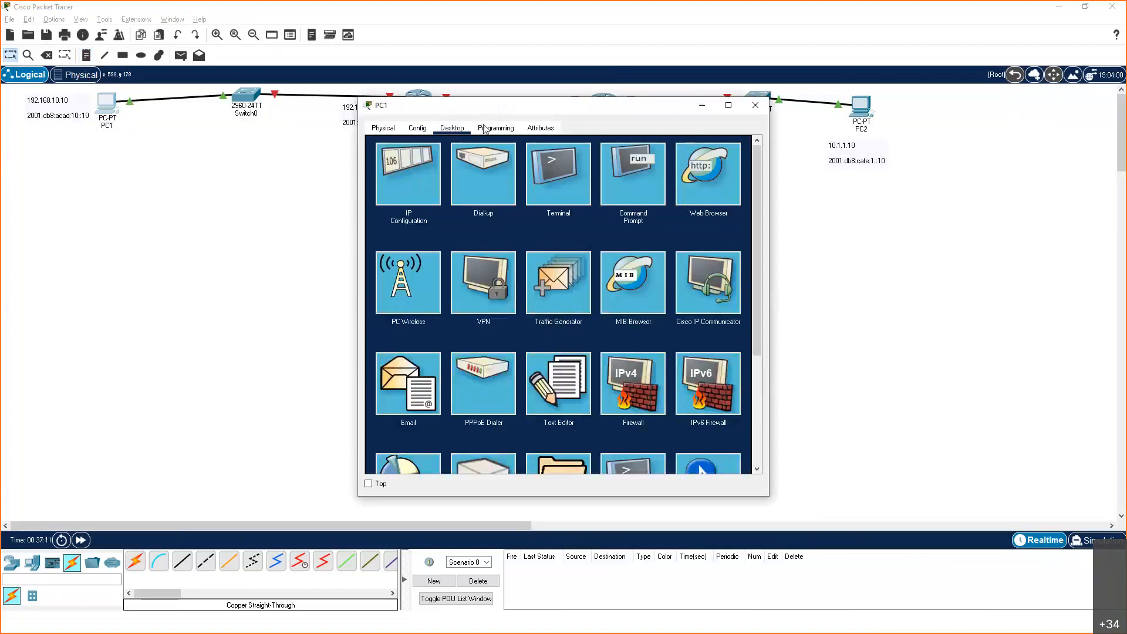
drag(499, 106, 495, 133)
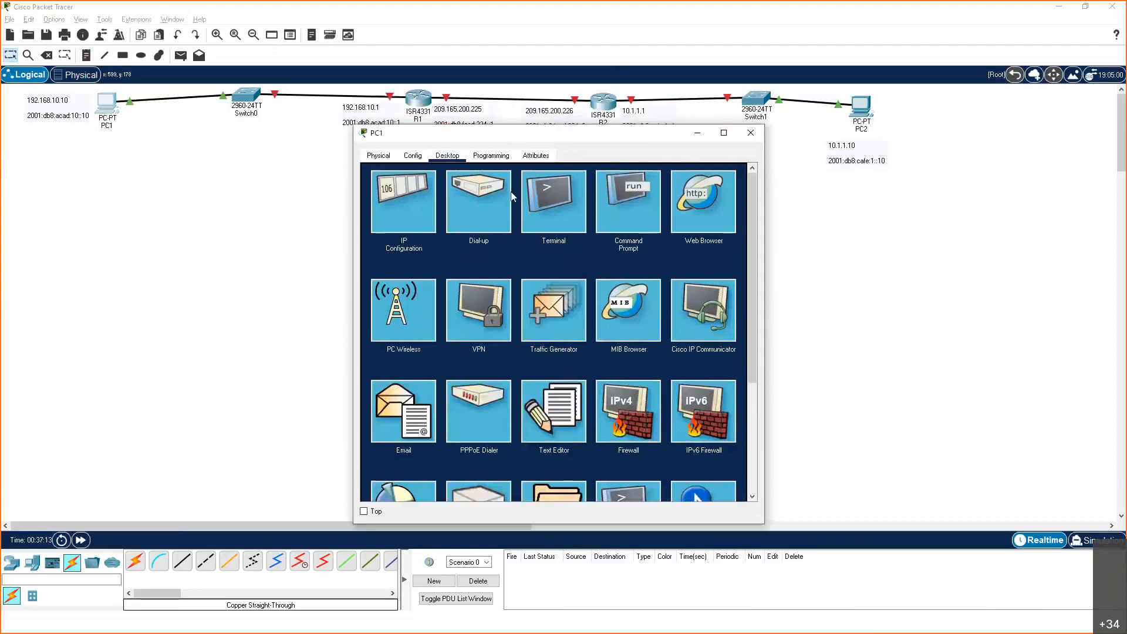
click(410, 220)
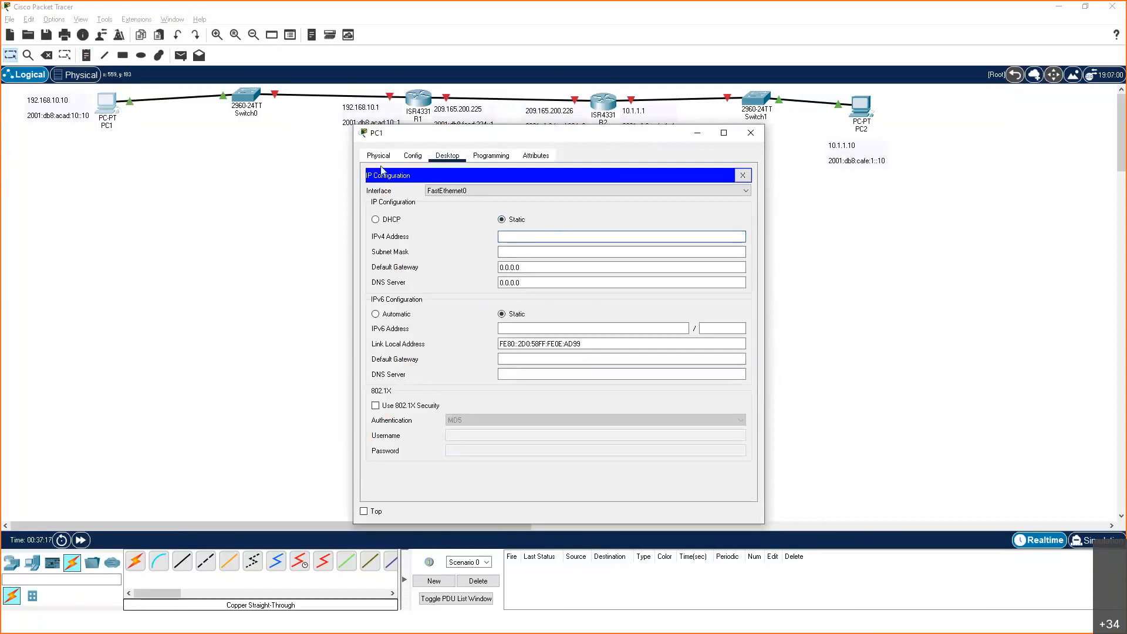
text(192.168.10.10)
key(Tab)
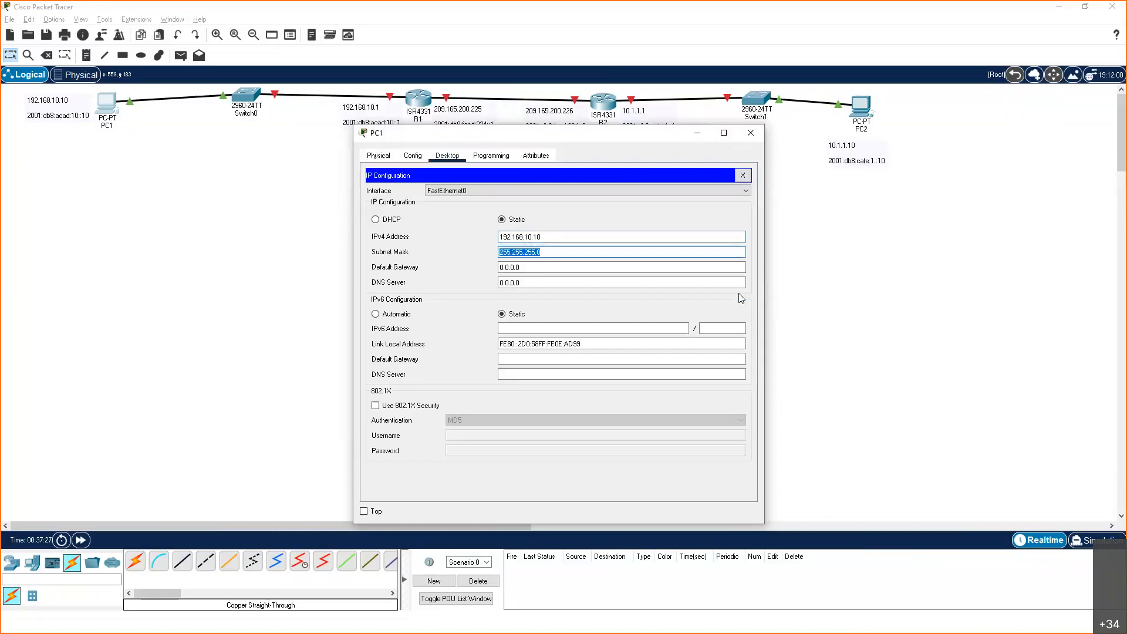
click(753, 138)
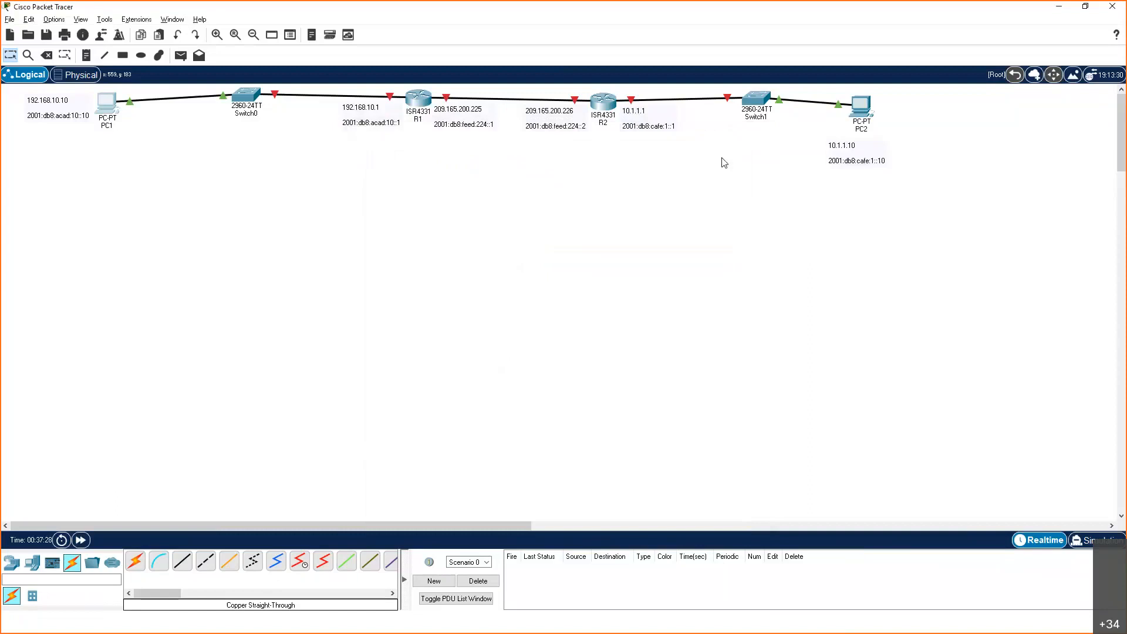
Open PC2's IP configuration and set its static IPv4 address to 10.1.1.10
click(865, 122)
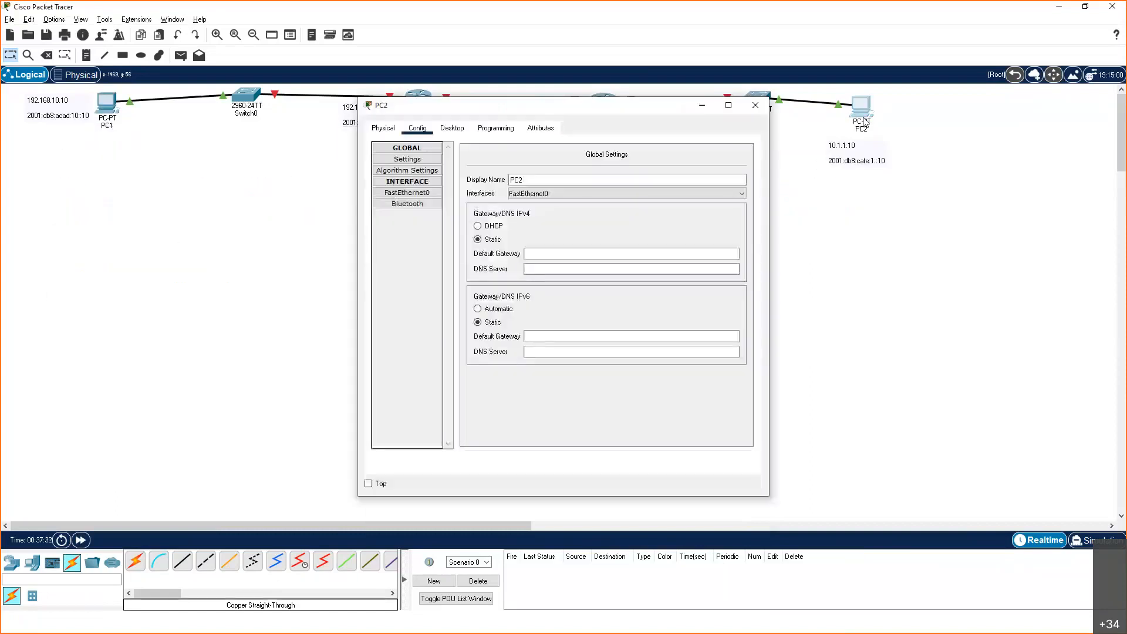
click(452, 127)
click(419, 162)
click(516, 209)
text(10.)
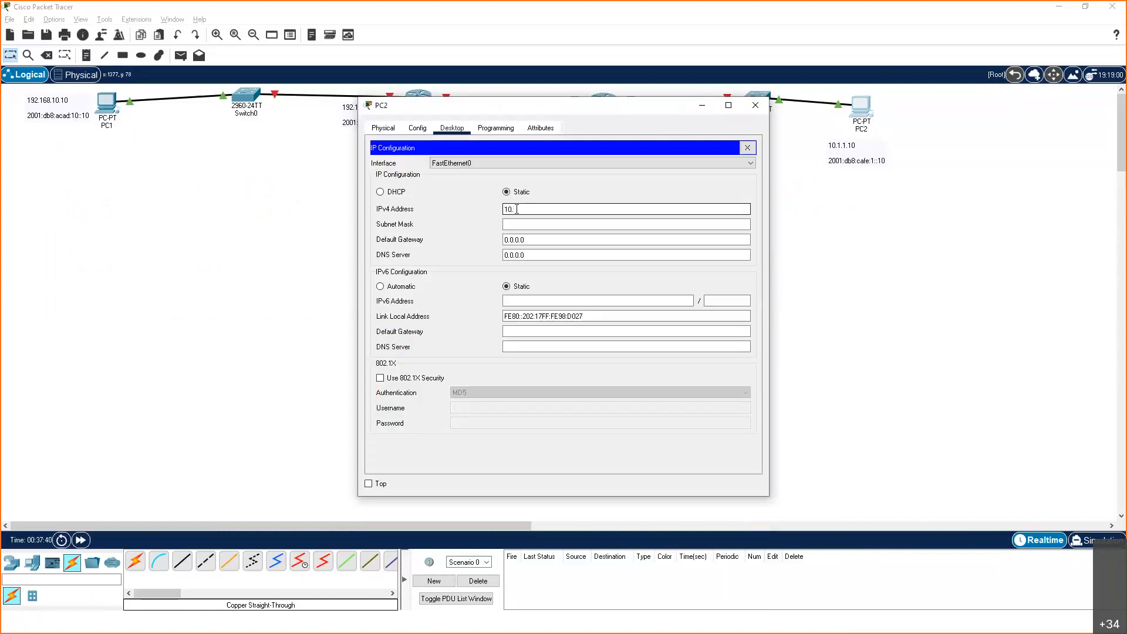
text(1.1.10)
Set PC2's subnet mask to 255.255.255.0 after checking the prefix on the slide, and close its configuration window
click(519, 225)
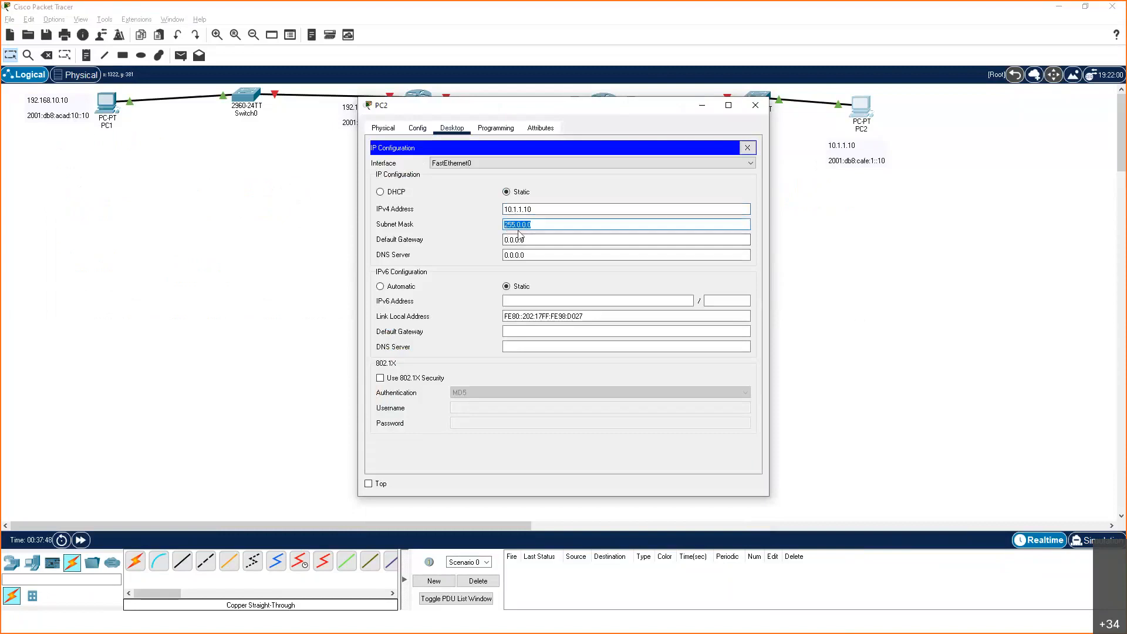
click(542, 227)
key(alt+Tab)
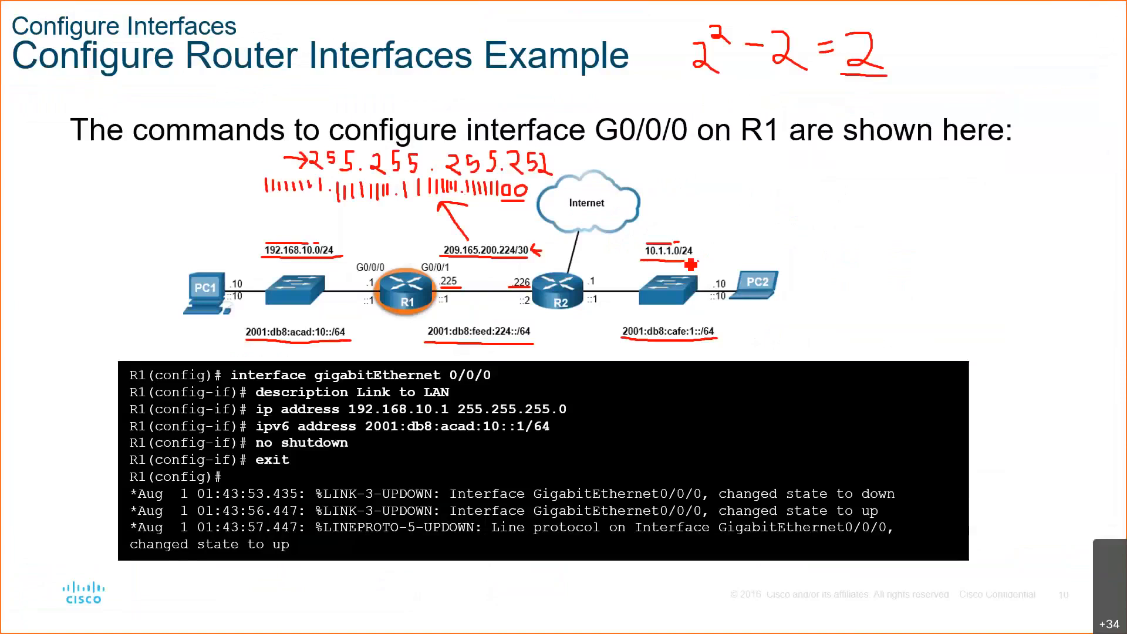
key(alt+Tab)
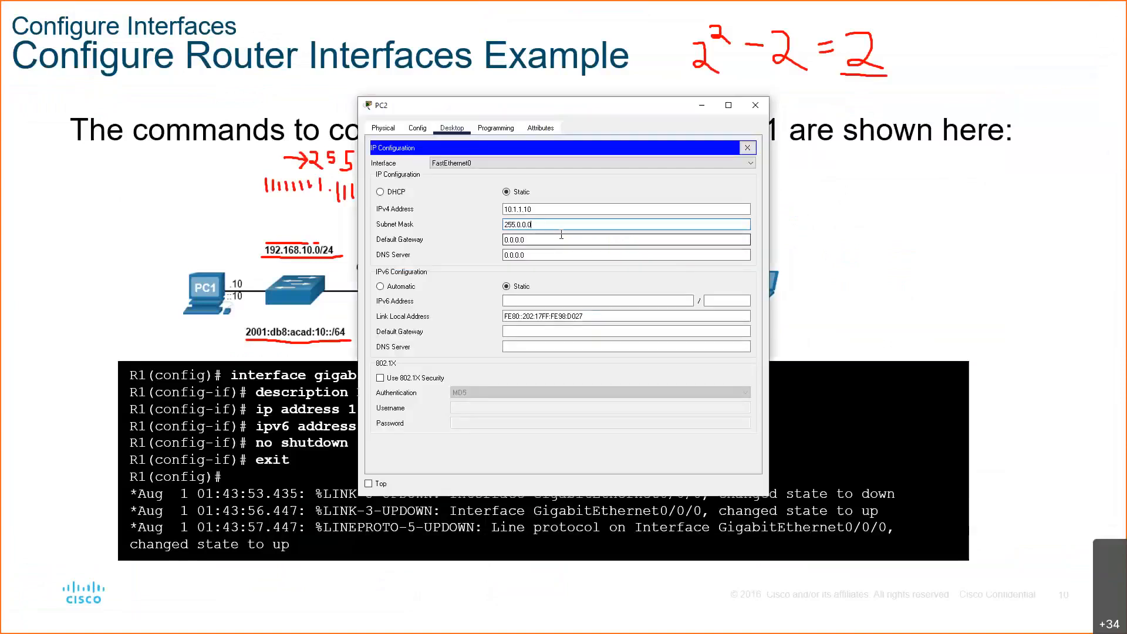
key(BackSpace)
key(BackSpace)
key(BackSpace)
key(BackSpace)
text(55.255.)
key(Tab)
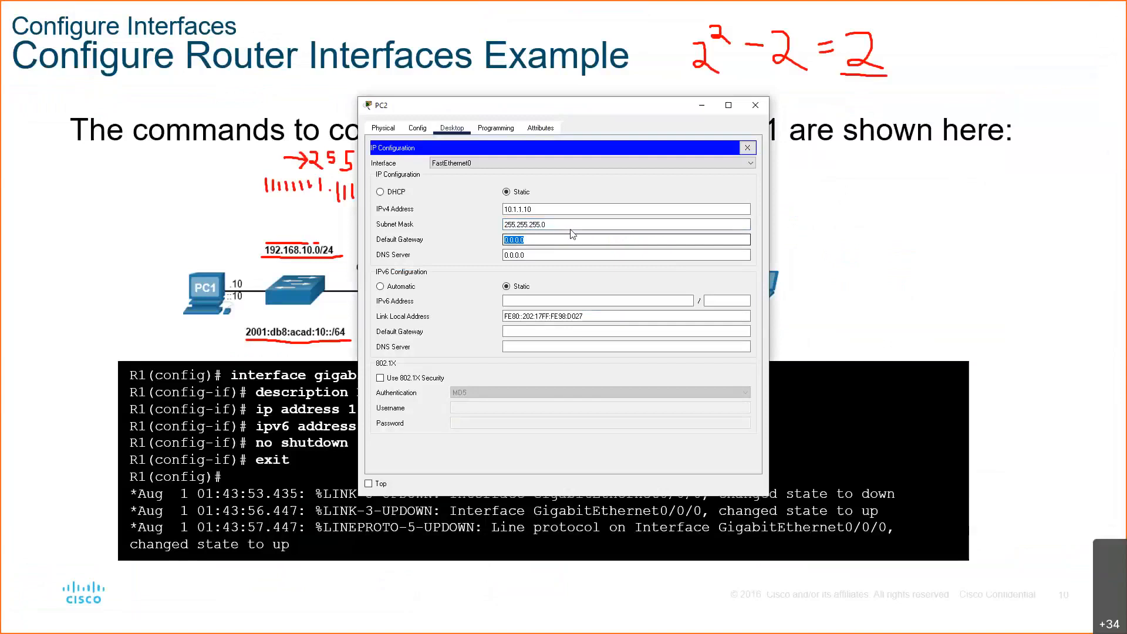
click(755, 105)
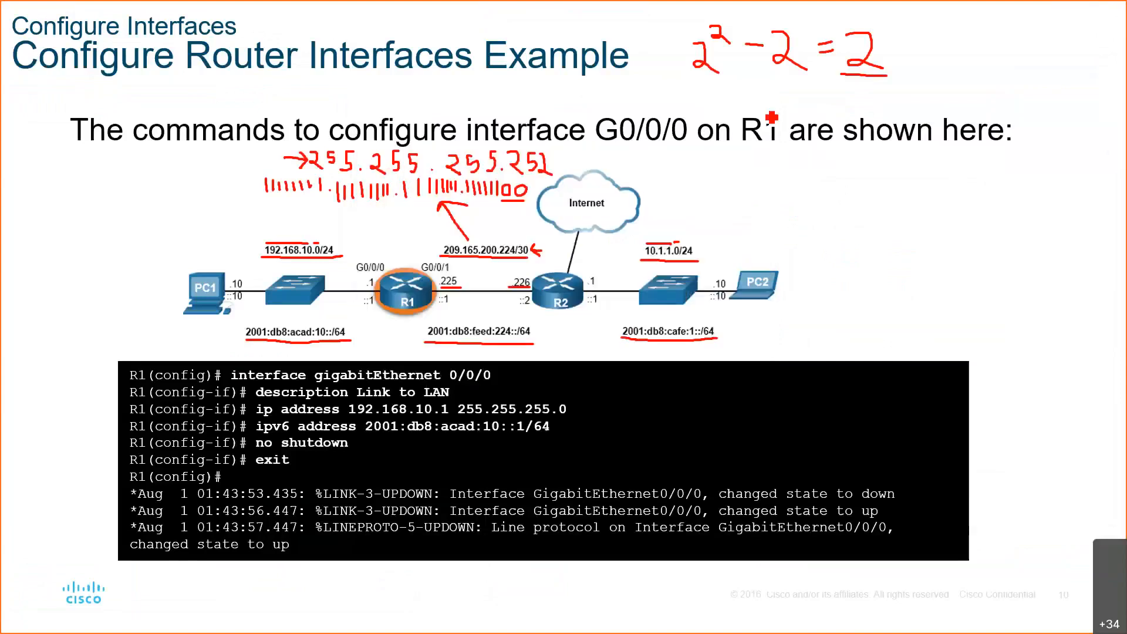
Return to Packet Tracer, set PC1's static IPv6 address to 2001:db8:acad:10::10 with prefix length 64, and close its window
key(alt+Tab)
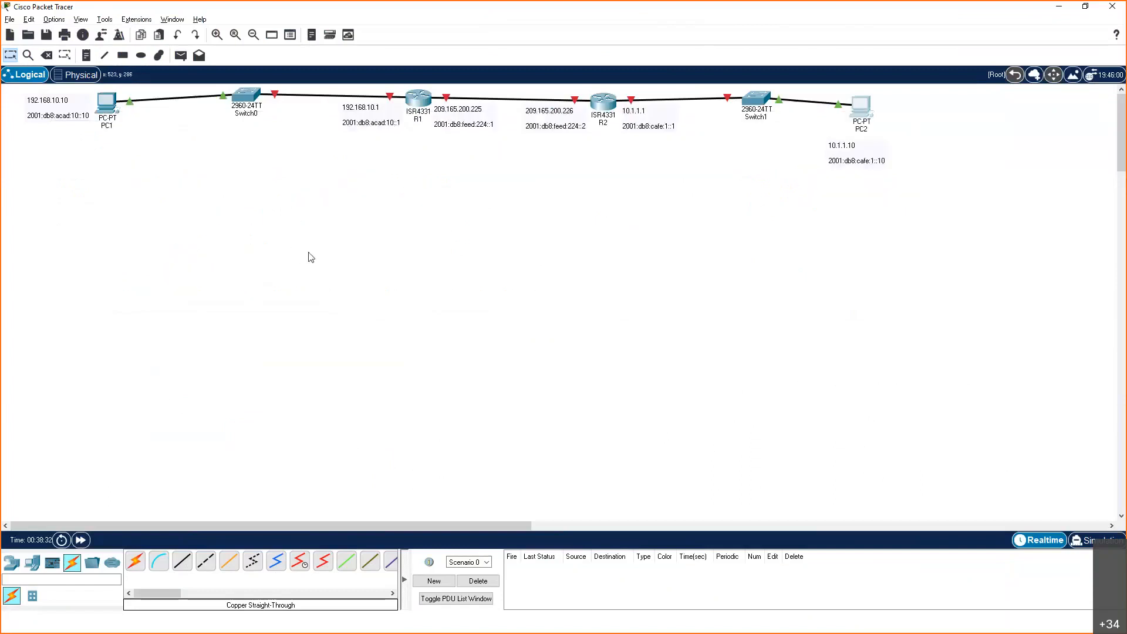
click(103, 107)
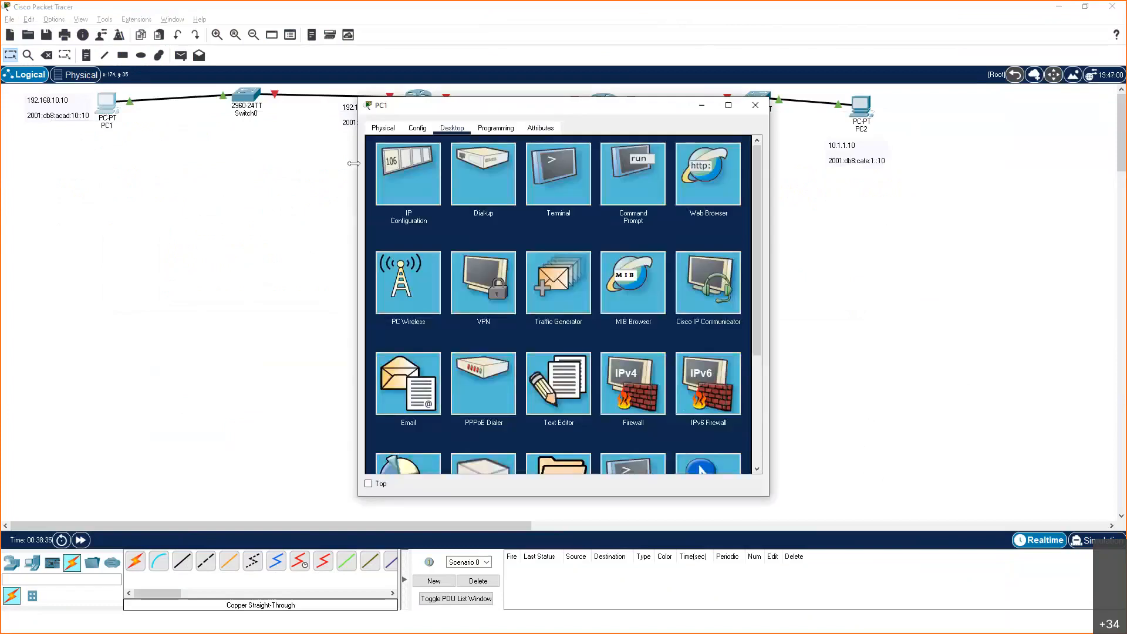
click(407, 170)
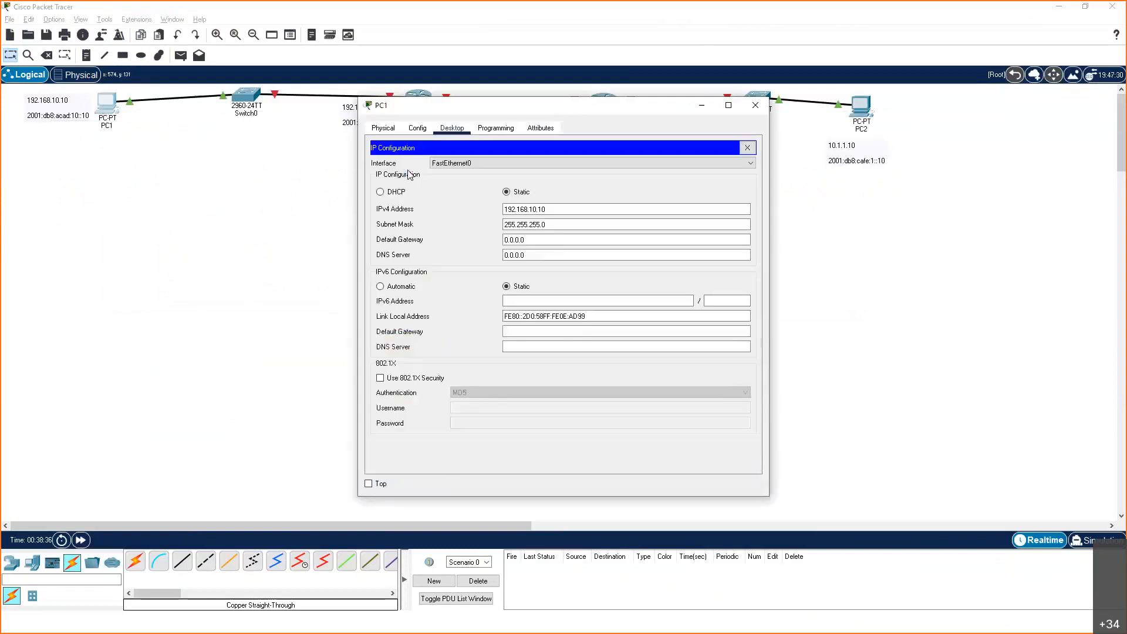
click(522, 300)
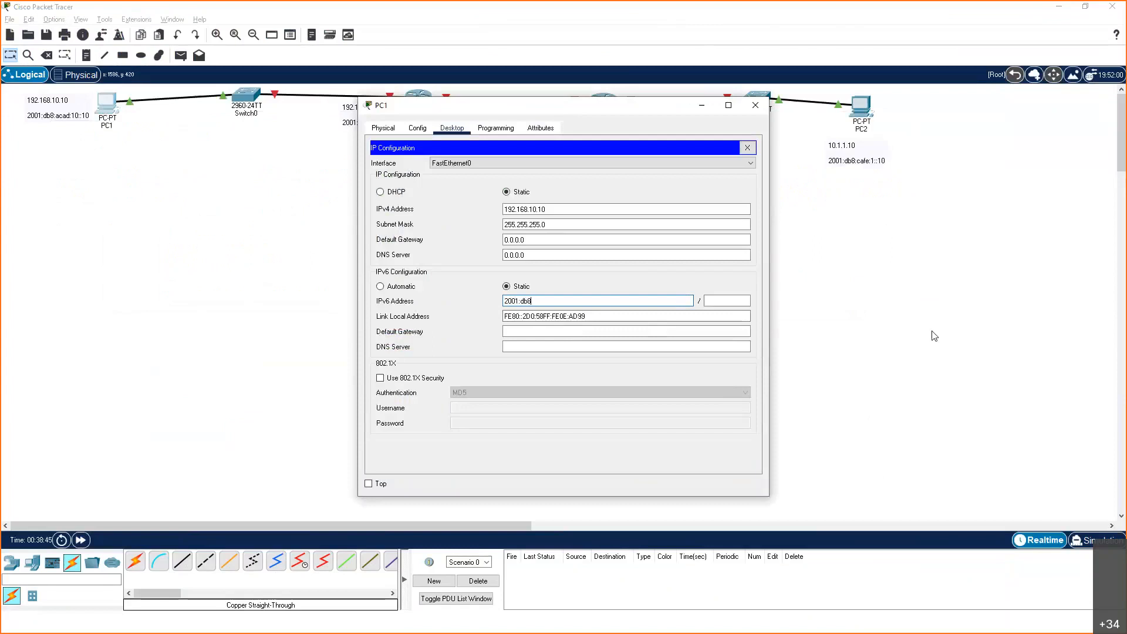
text(:acad:10::)
text(10::10)
click(722, 300)
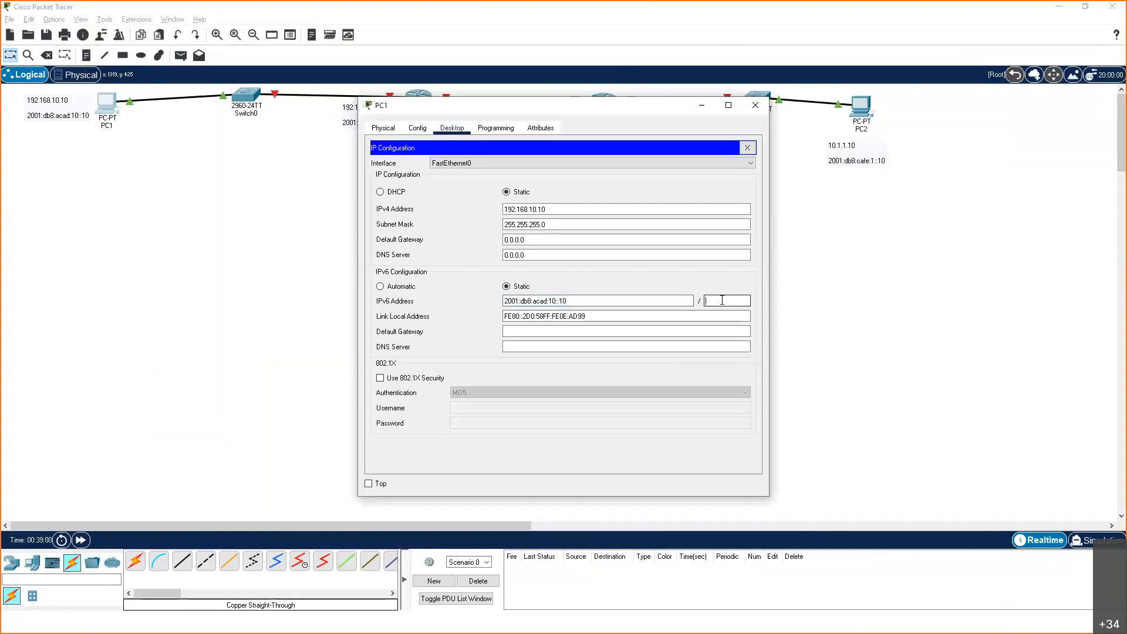
text(64)
click(755, 106)
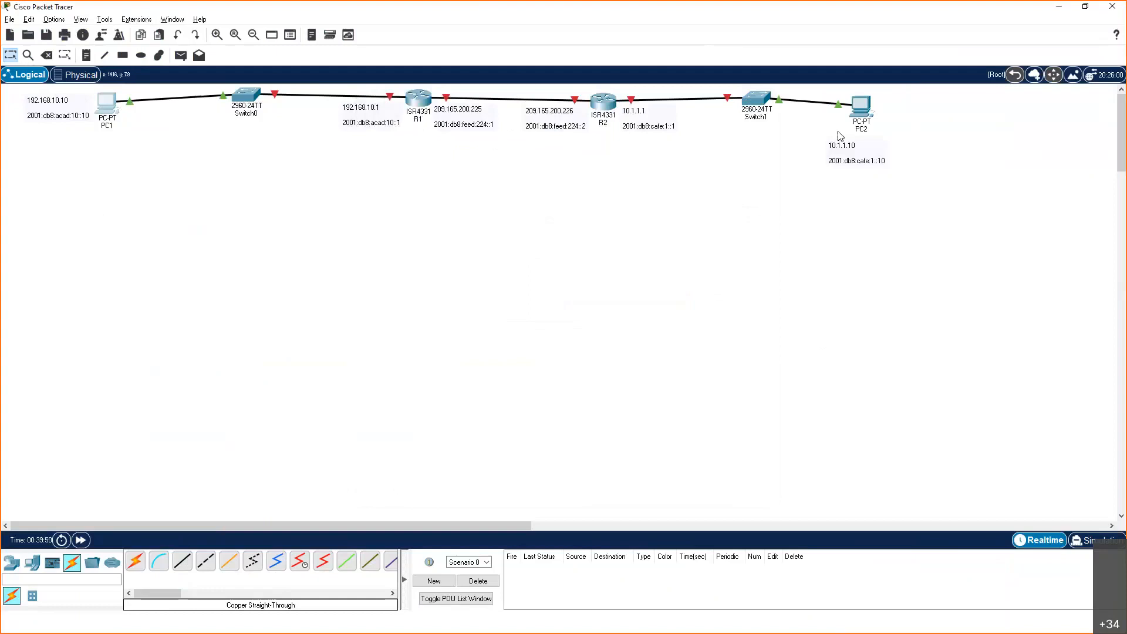
Set PC2's static IPv6 address to 2001:db8:cafe:1::10 with prefix length 64, and close its configuration window
click(857, 126)
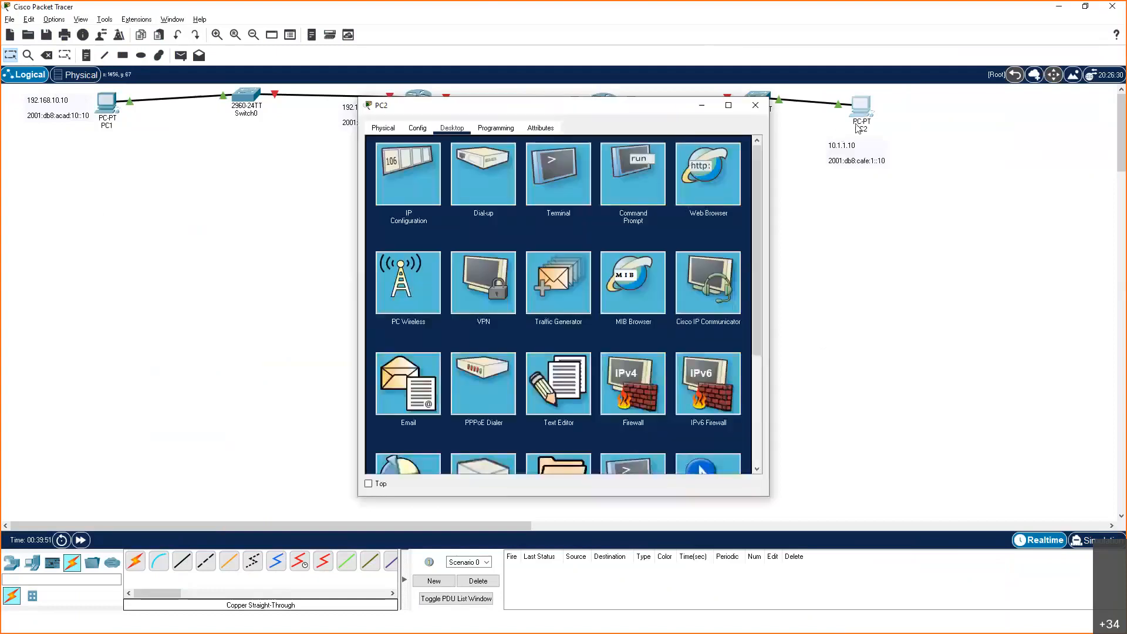
click(408, 181)
click(528, 301)
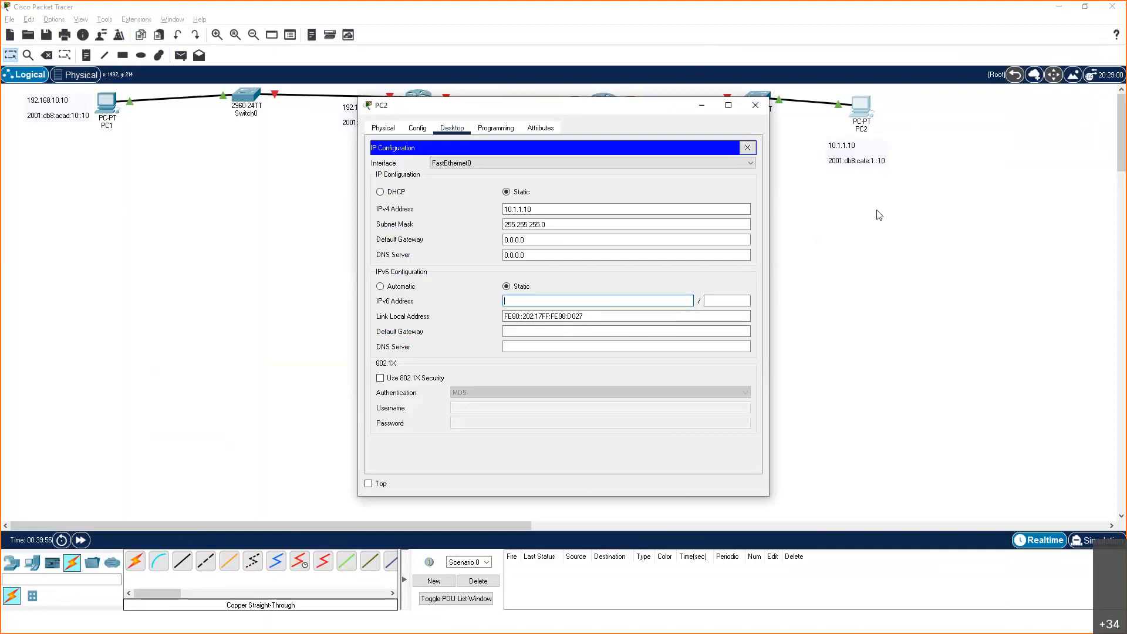
text(2001:db8:cafe)
text(:1::10)
click(744, 300)
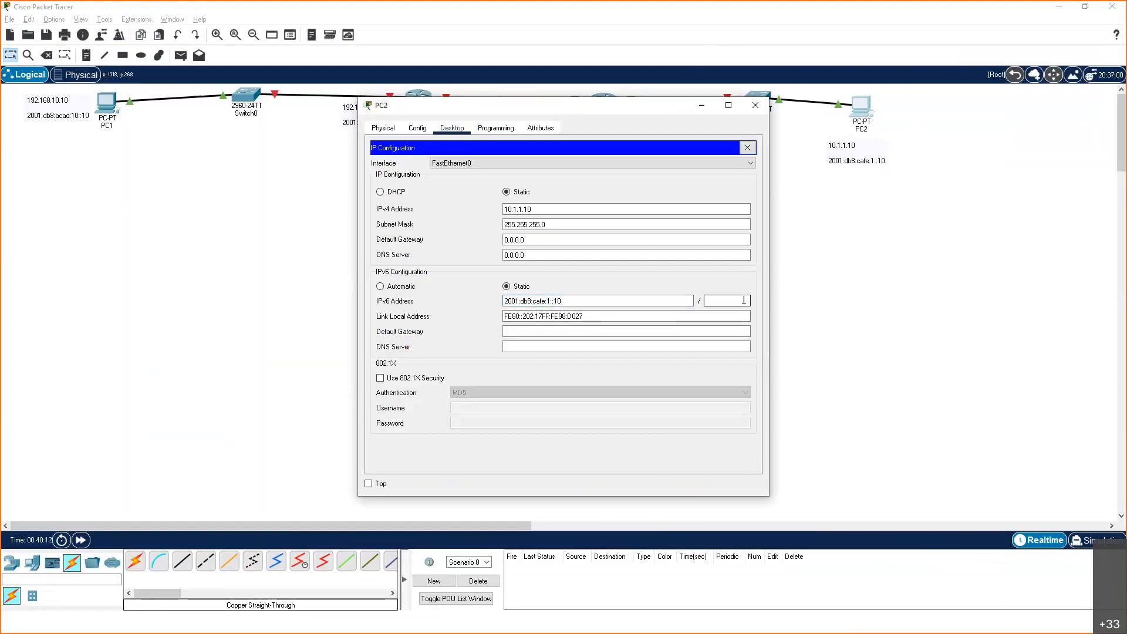
text(64)
click(755, 107)
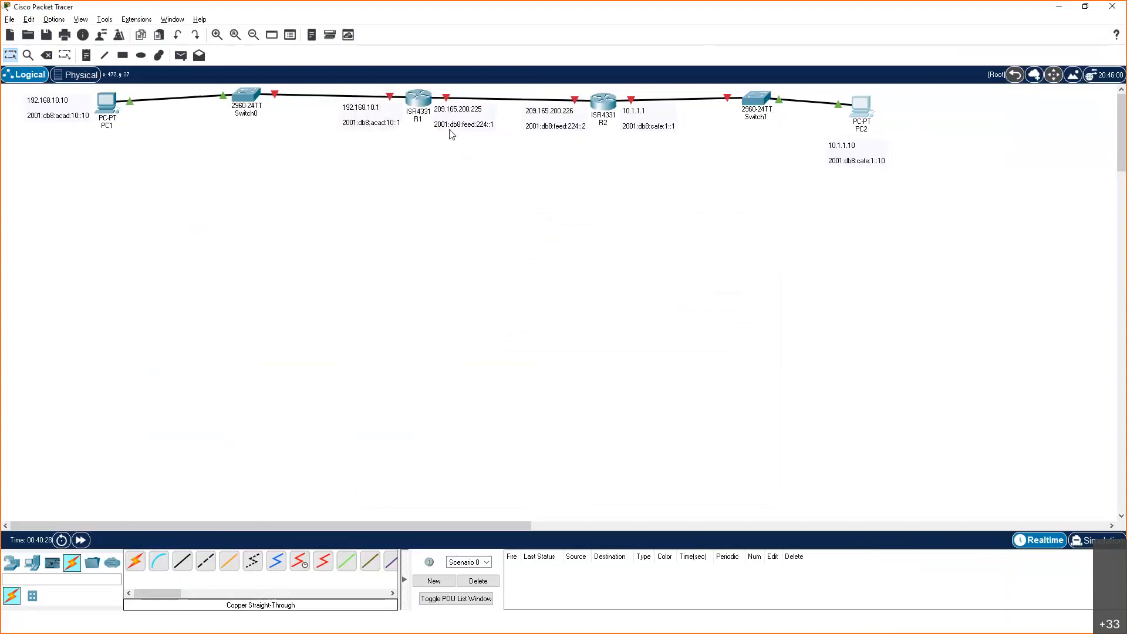
After checking the addressing slide, return to Packet Tracer, open router R1's command-line interface and widen its window
key(alt+Tab)
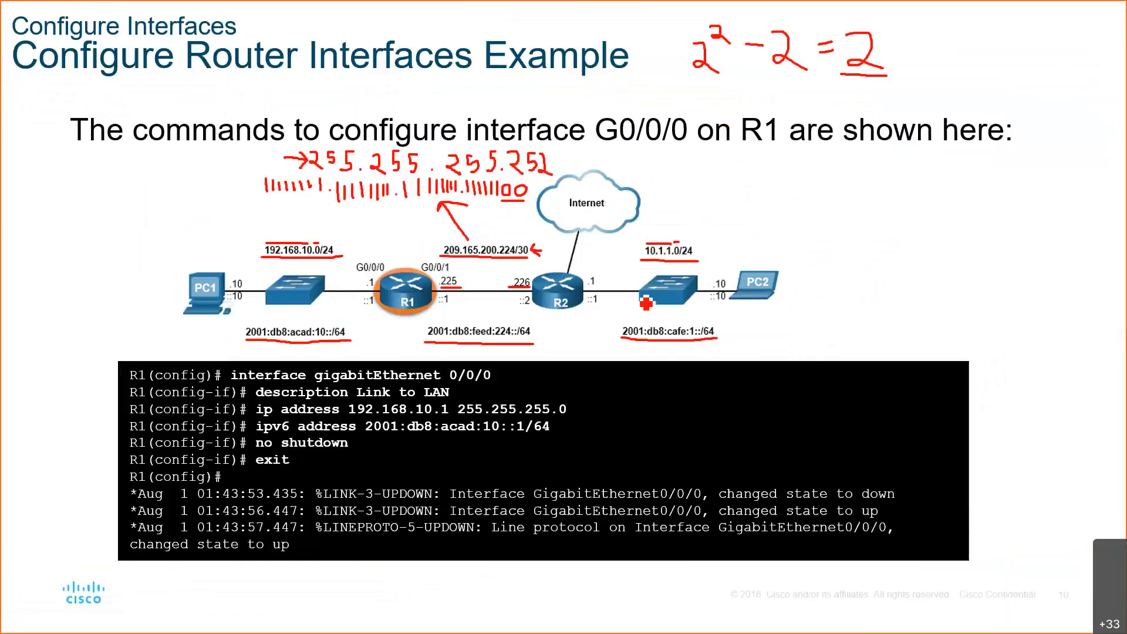
key(alt+Tab)
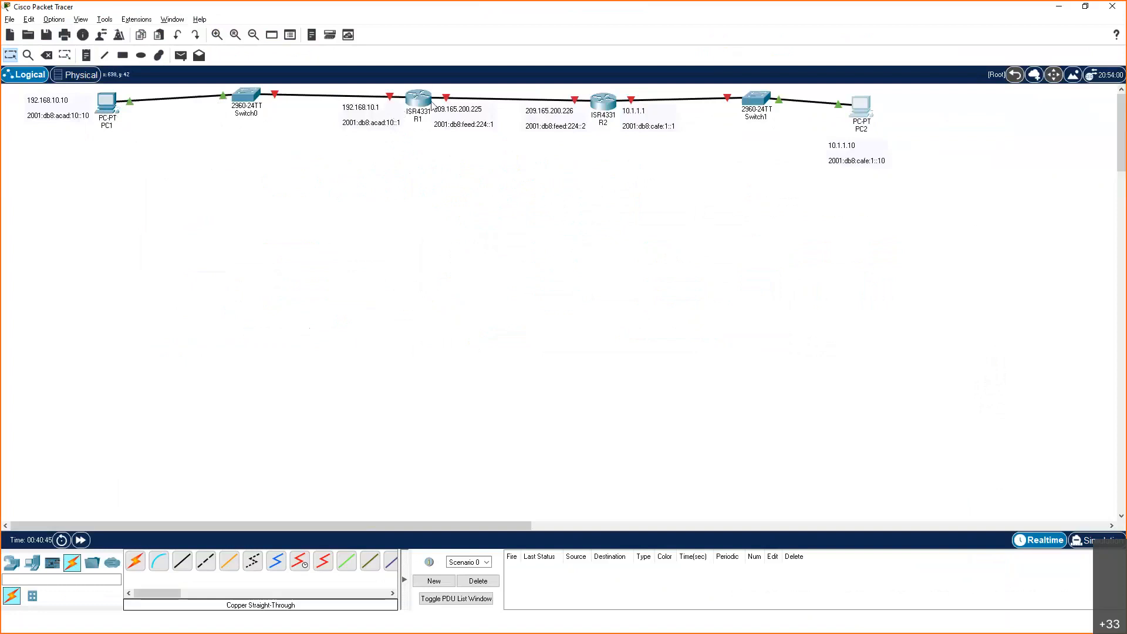
mouse_move(420, 117)
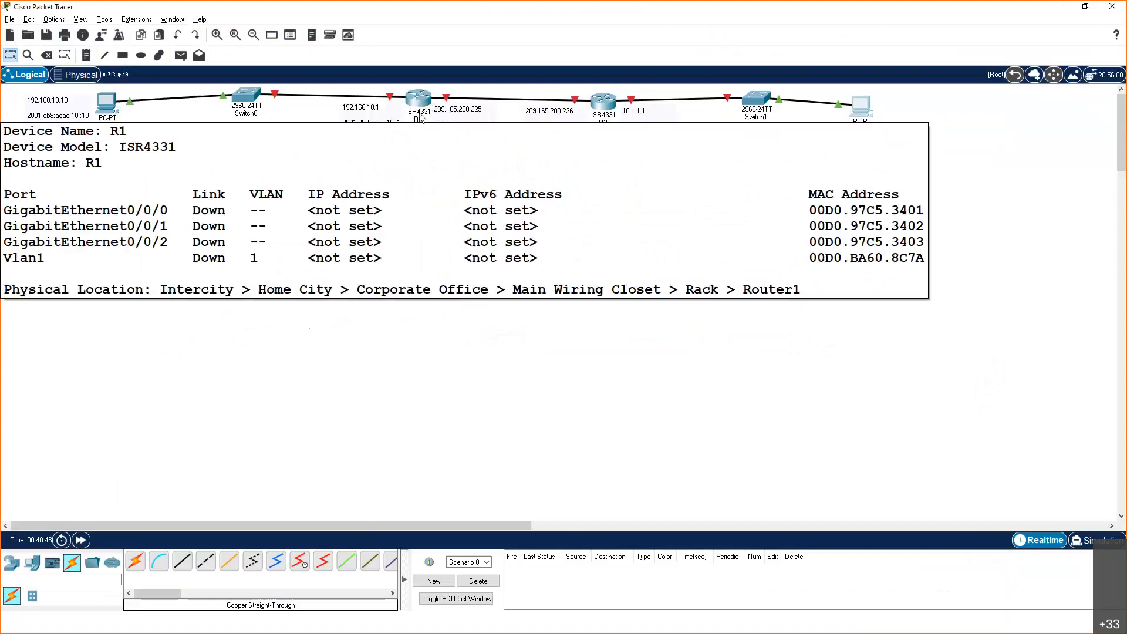
click(416, 99)
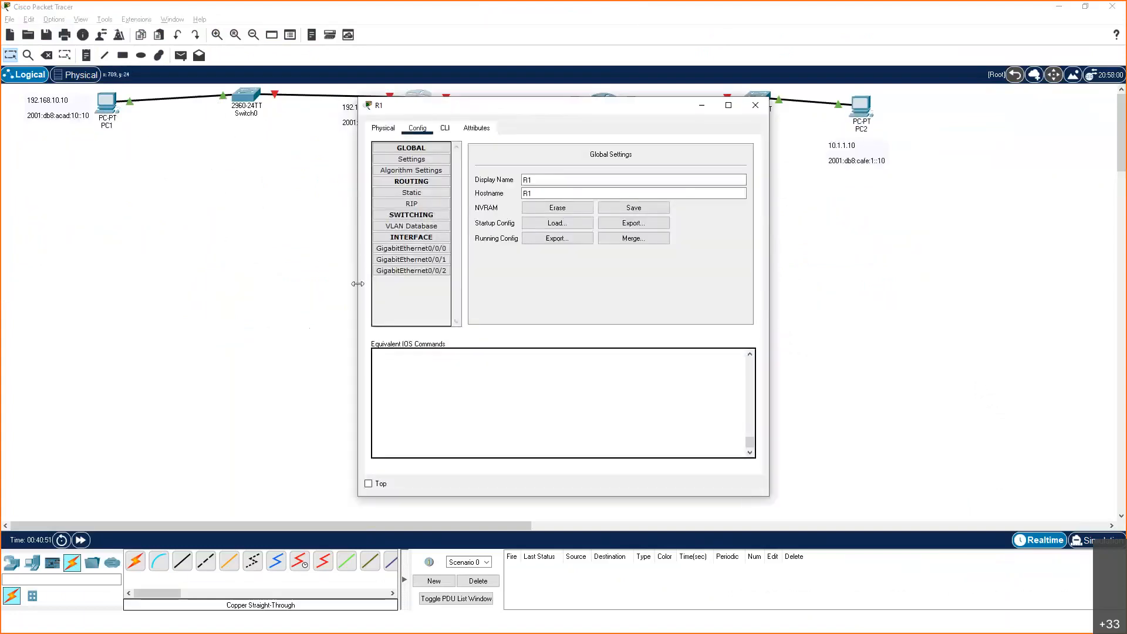
click(445, 128)
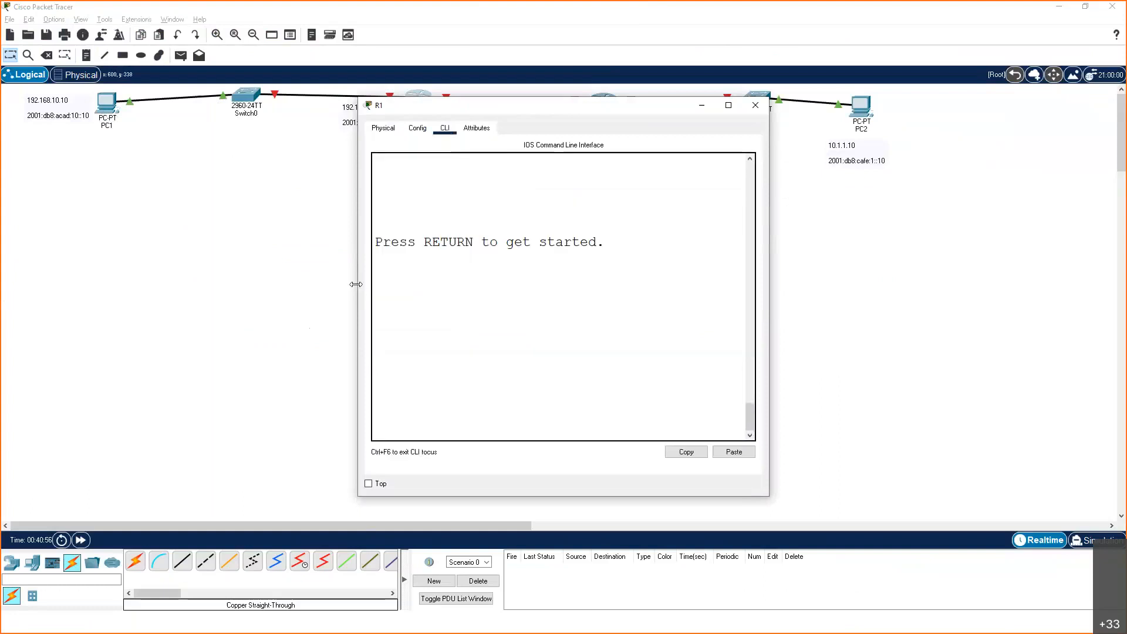
drag(31, 286, 34, 286)
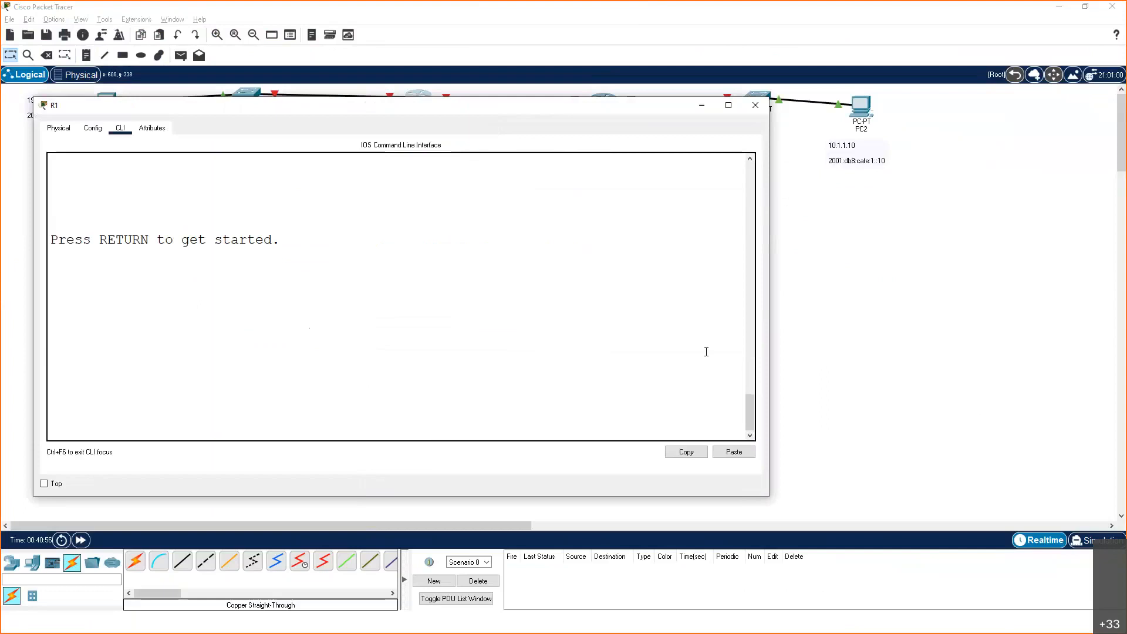
drag(892, 346, 930, 346)
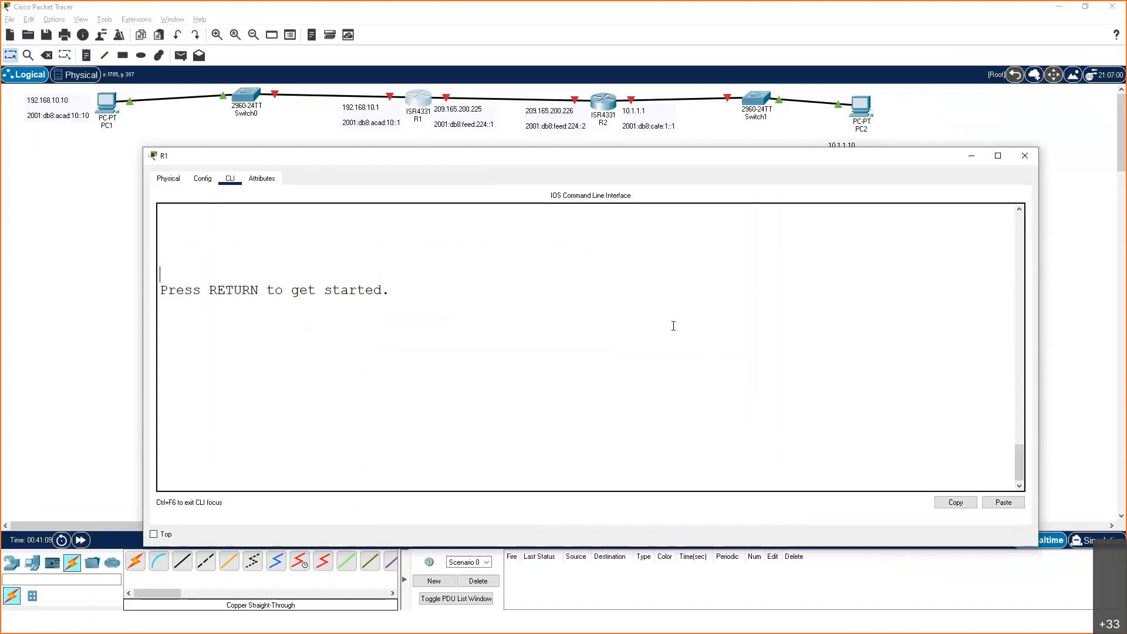
Start R1's console session and enter global configuration mode using en and conf t
key(Return)
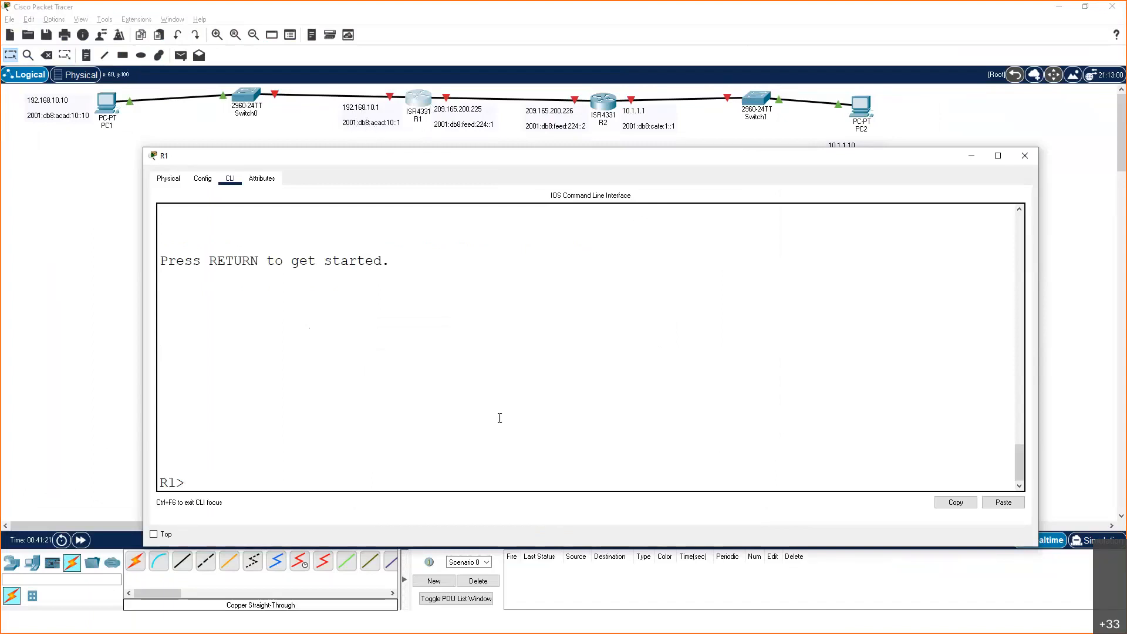
text(ern)
key(BackSpace)
key(BackSpace)
text(n)
key(Return)
text(c on)
key(BackSpace)
key(BackSpace)
key(BackSpace)
text(onf t)
key(Return)
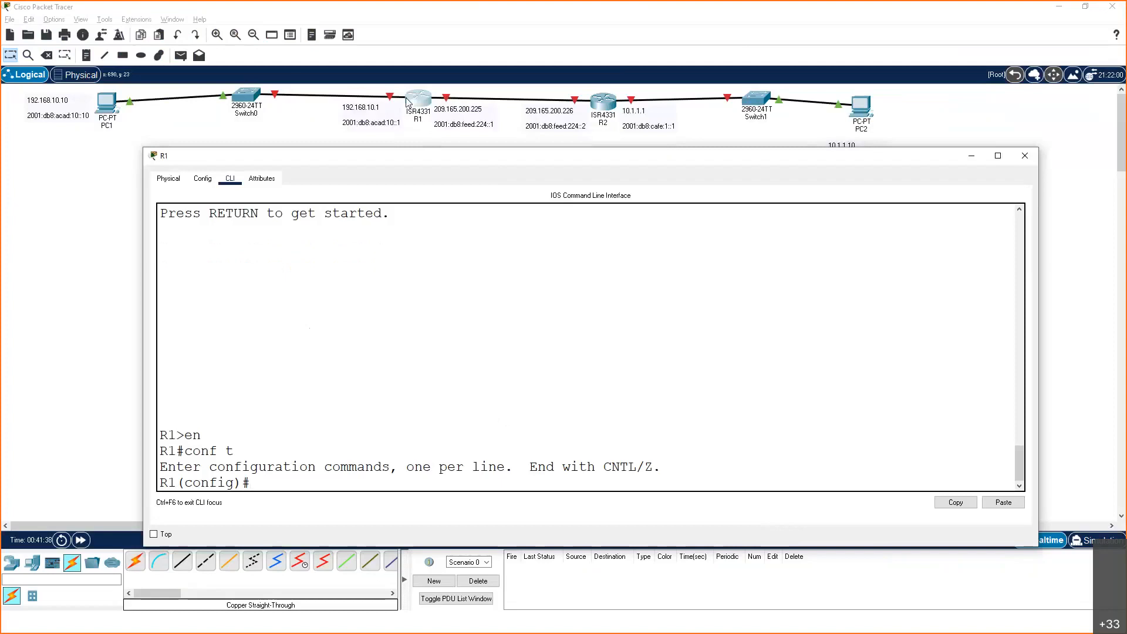
Enter R1's interface g0/0/0 and give it the description "This Network is 192.168.10.0"
text(int g0/0/0)
key(Return)
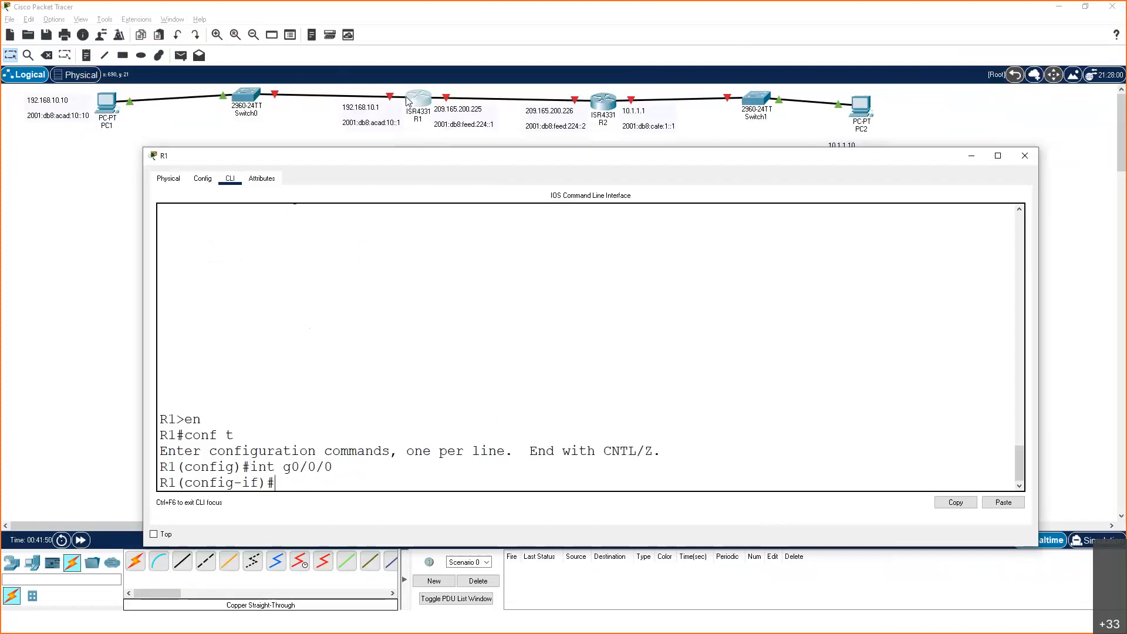
text(description Th)
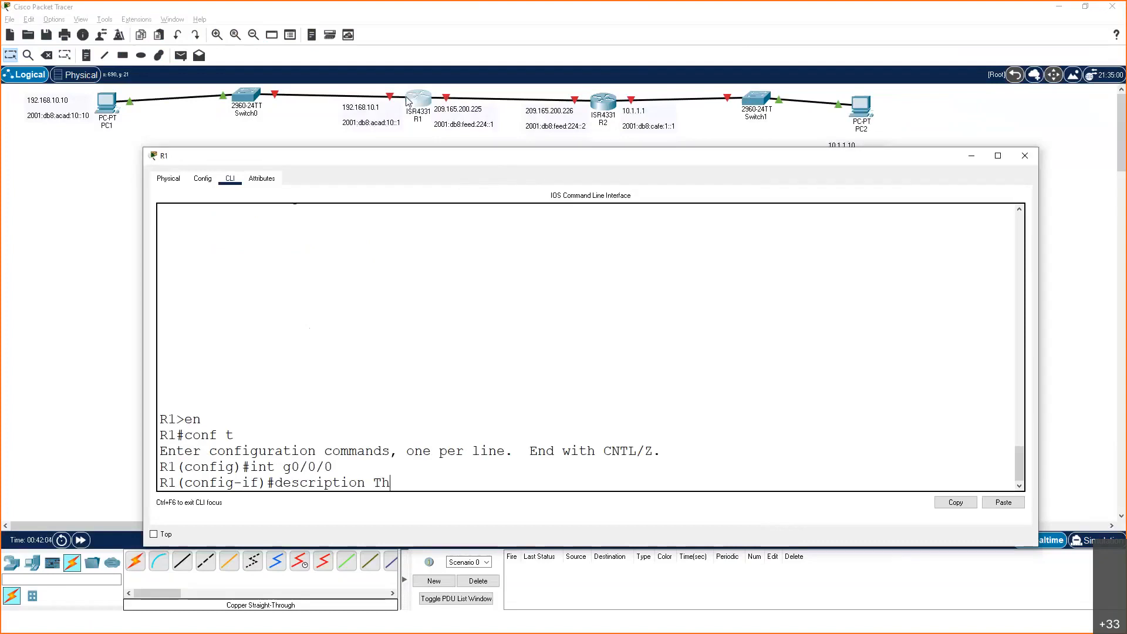
text(is Network is 192.168.10.0)
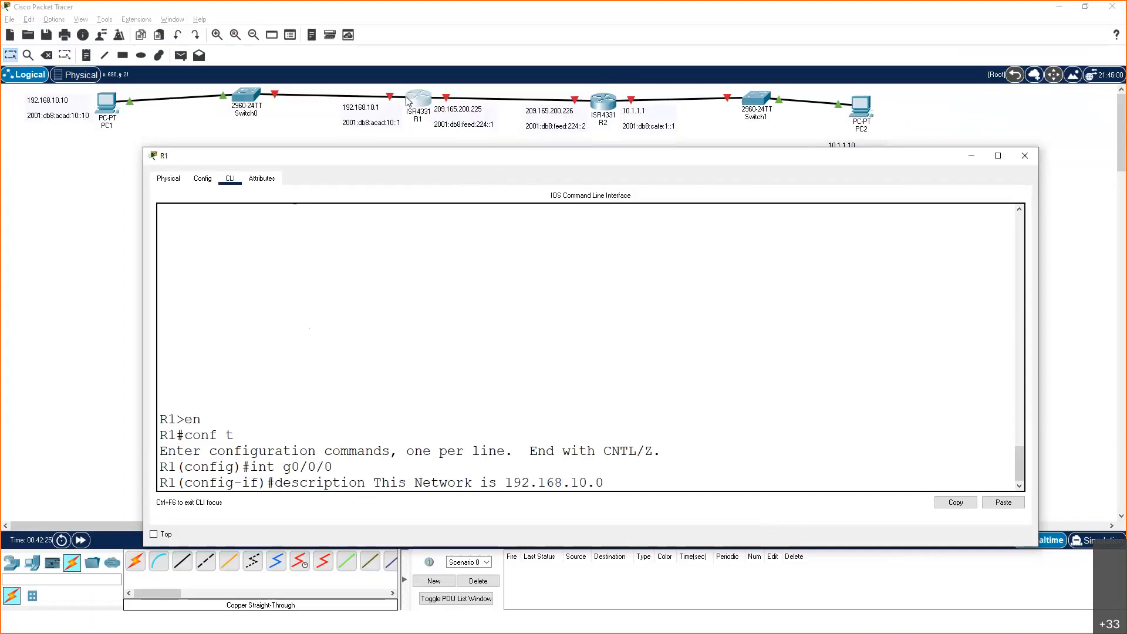
key(Return)
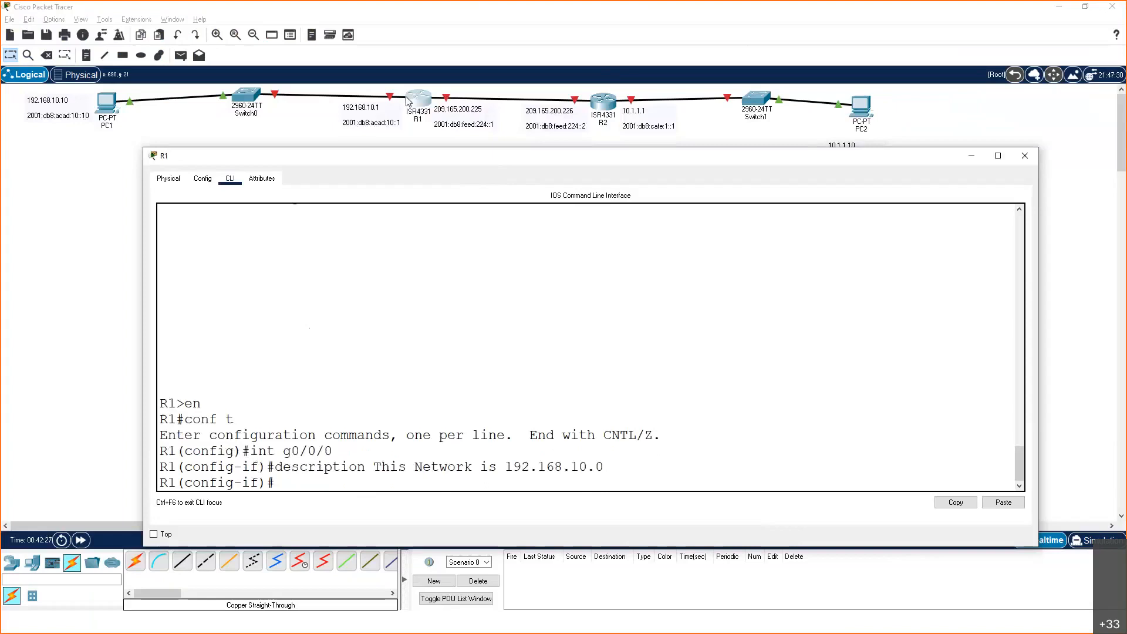
Assign R1's interface g0/0/0 the IPv4 address 192.168.10.1 with subnet mask 255.255.255.0
text(ip address 192)
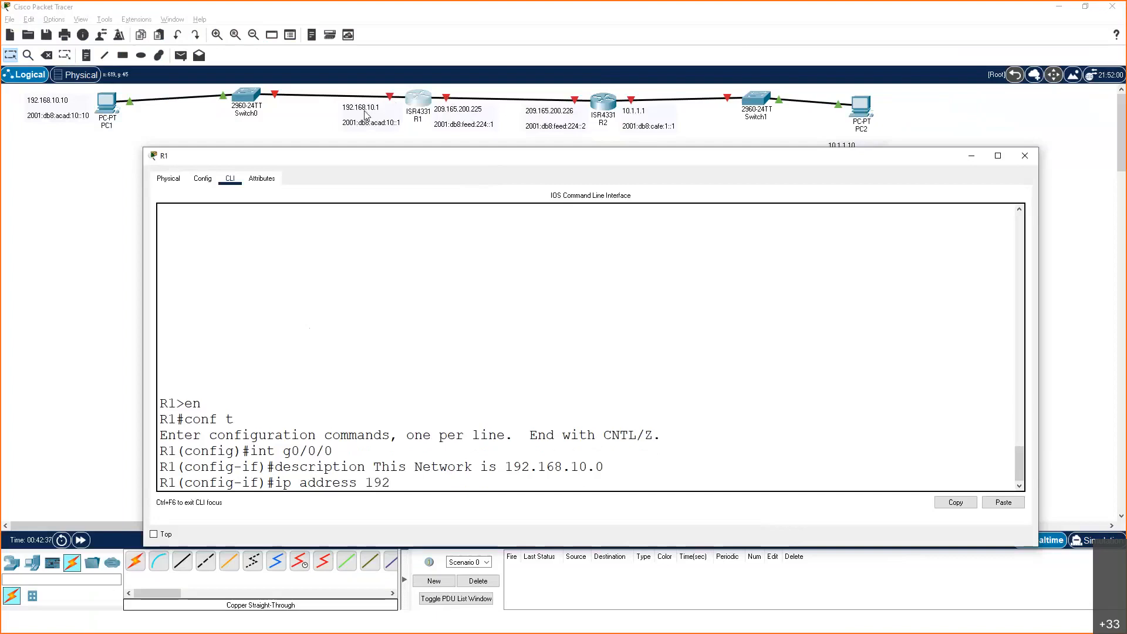
text(.168.10.1)
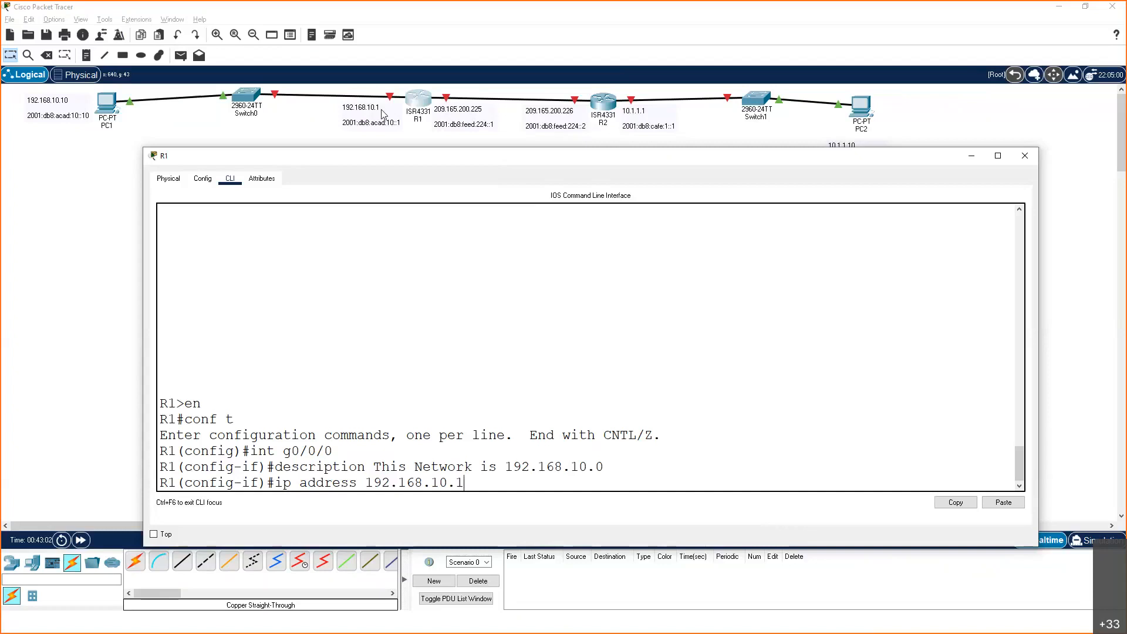
text(255.255.255.0)
key(Return)
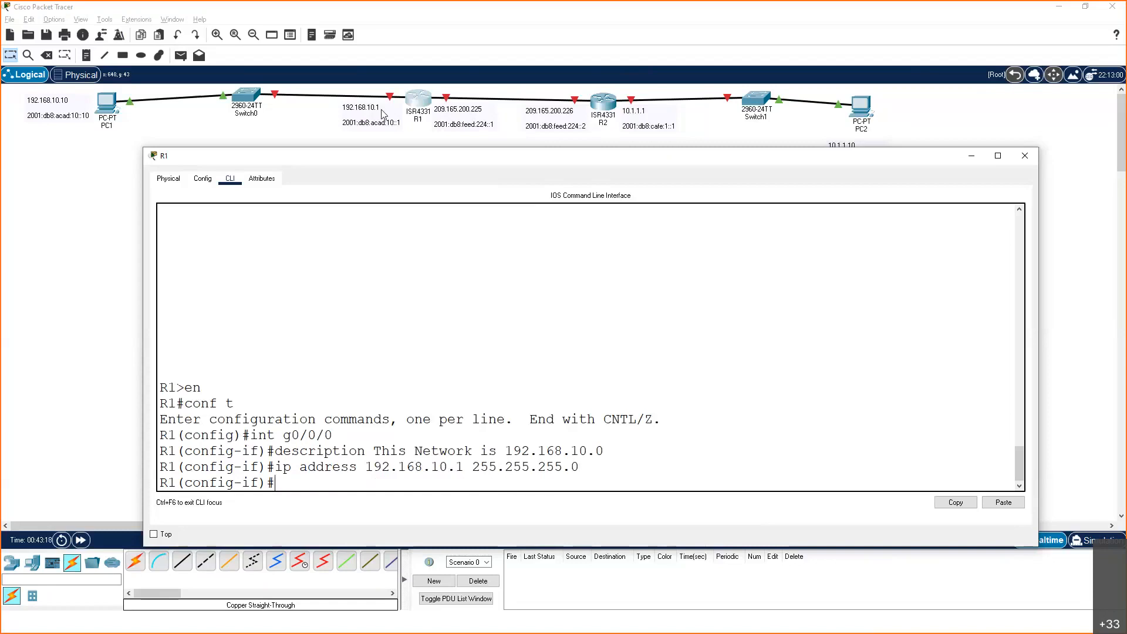
Assign R1's interface g0/0/0 the IPv6 address 2001:db8:acad:10::1/64
text(ipv6 address)
text(2001)
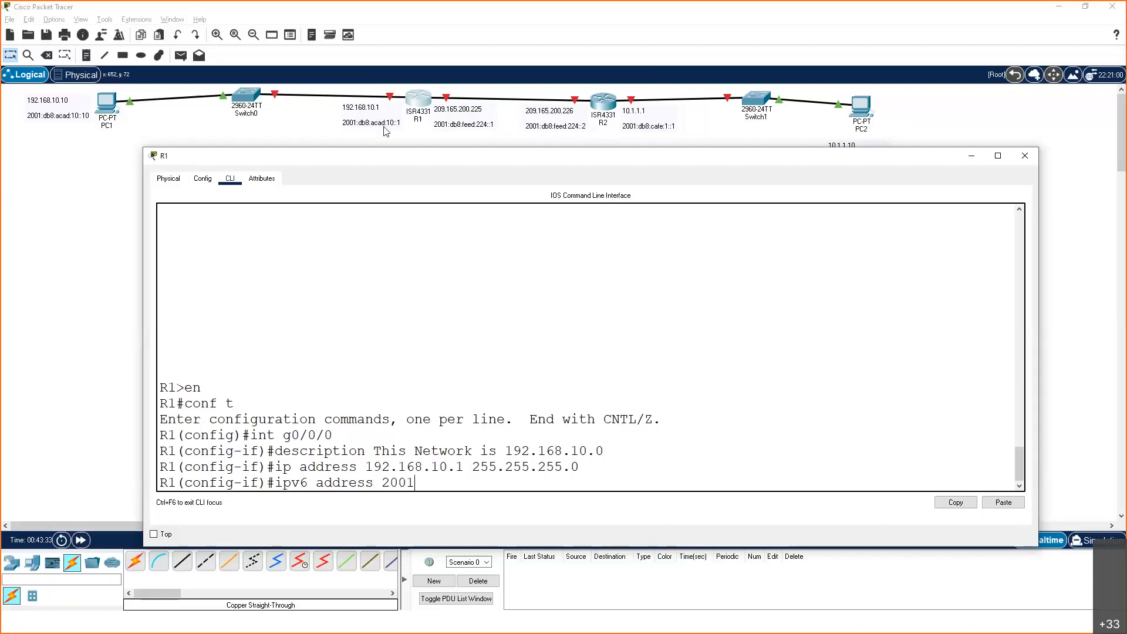
text(:db8:acad:10::1/64)
key(Return)
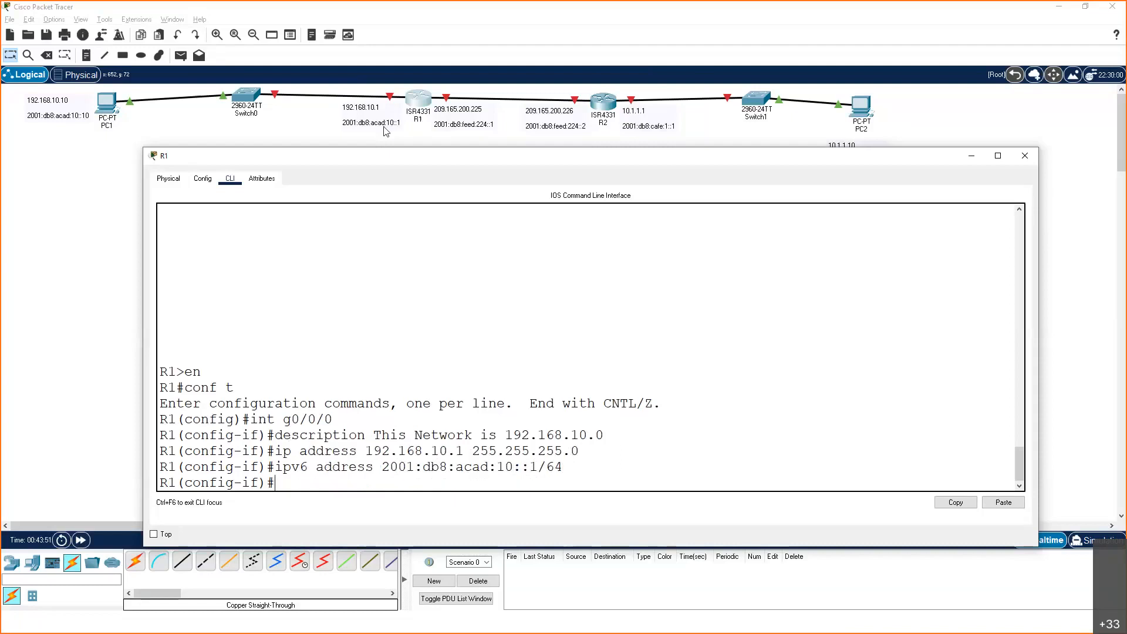
Enable R1's interface g0/0/0 with the no shut command
text(no shut)
key(Return)
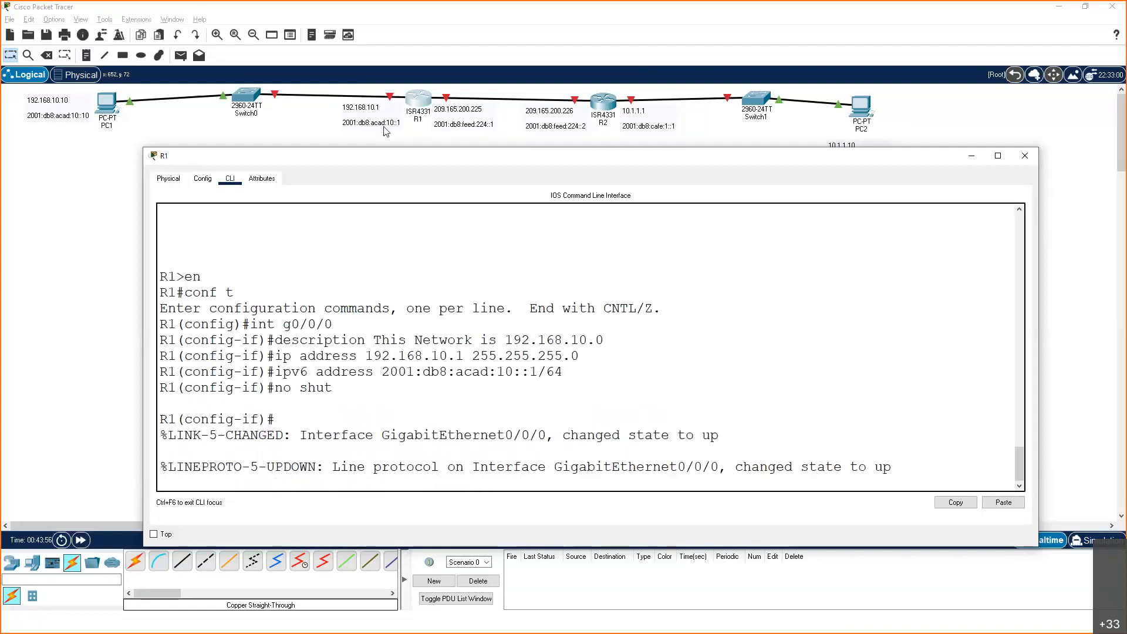
Exit back to R1's privileged EXEC mode and list the interface status with sh ip int br
key(Return)
text(exit)
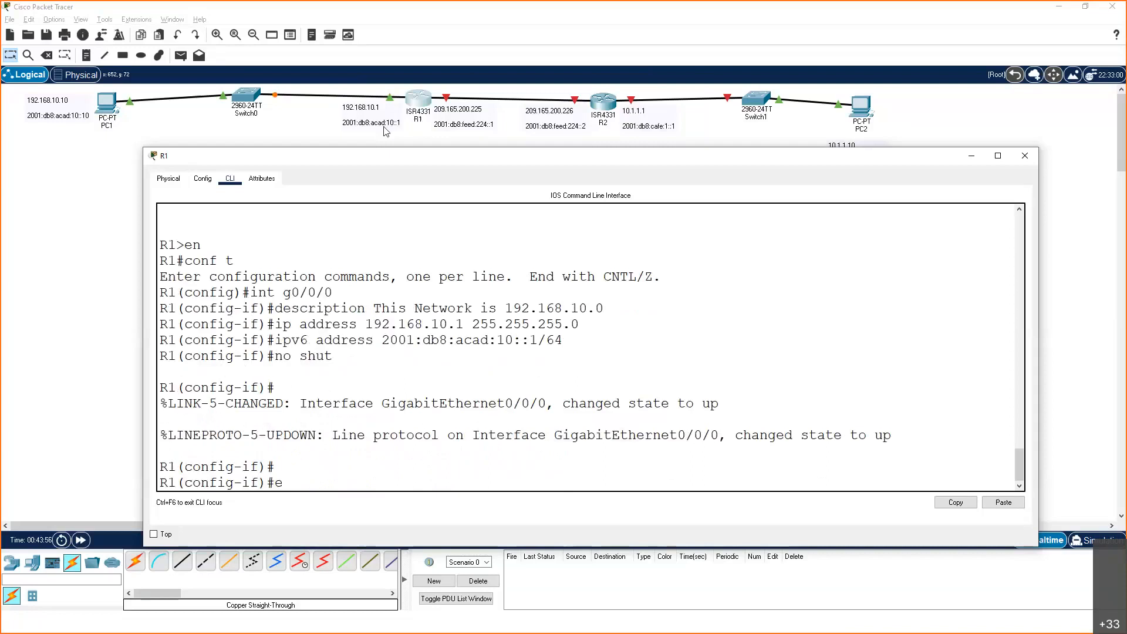
key(Return)
text(exit)
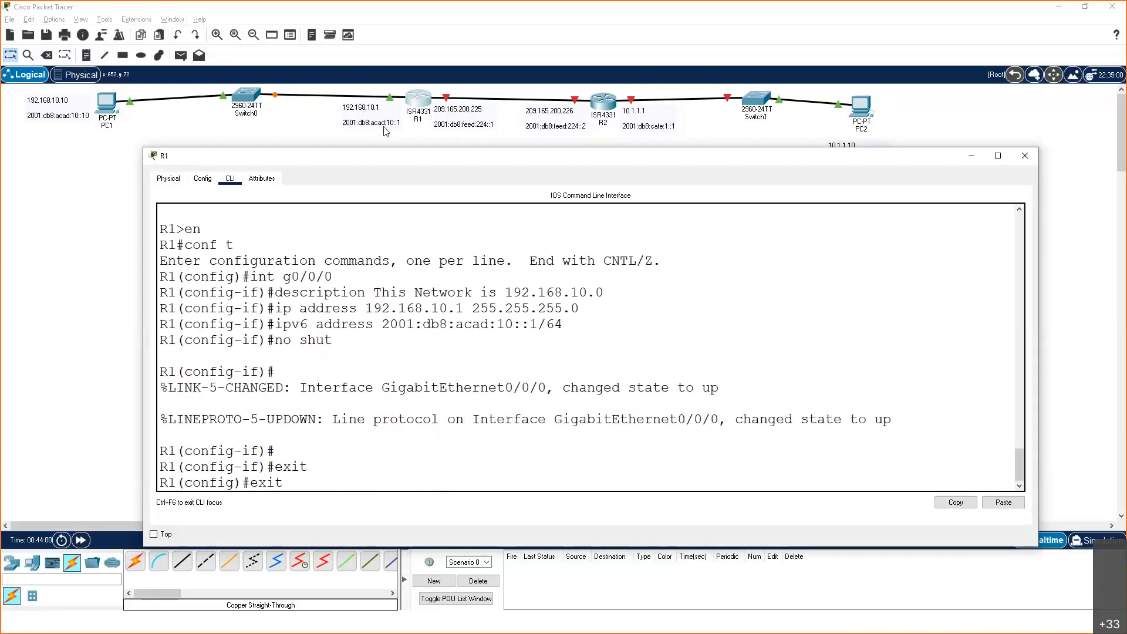
key(Return)
text(sh ip)
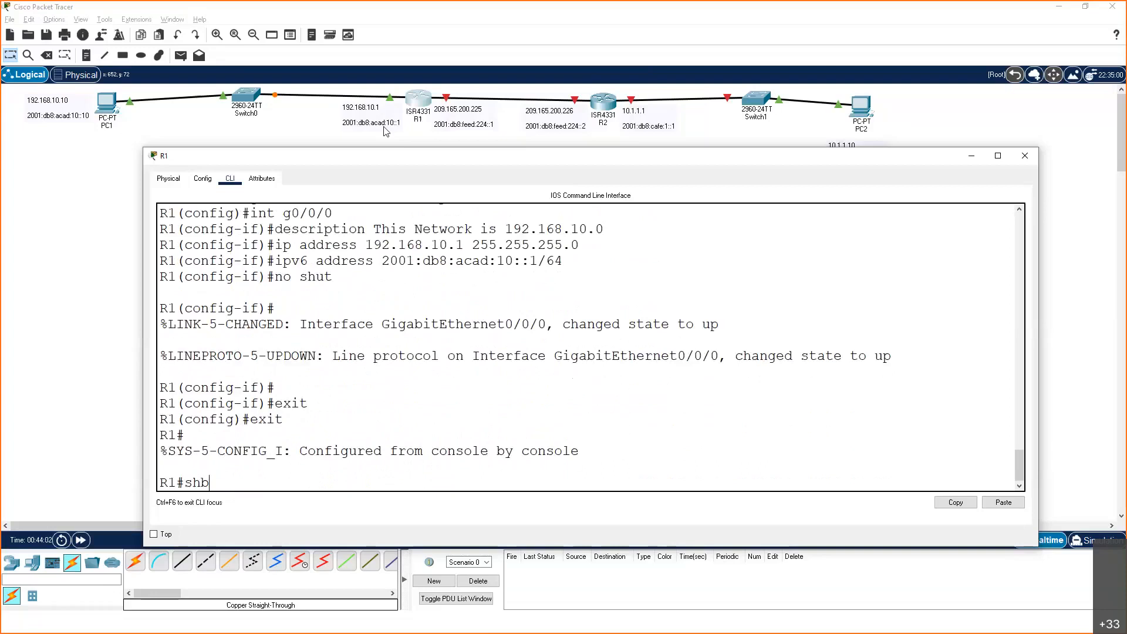
text( int br)
key(Return)
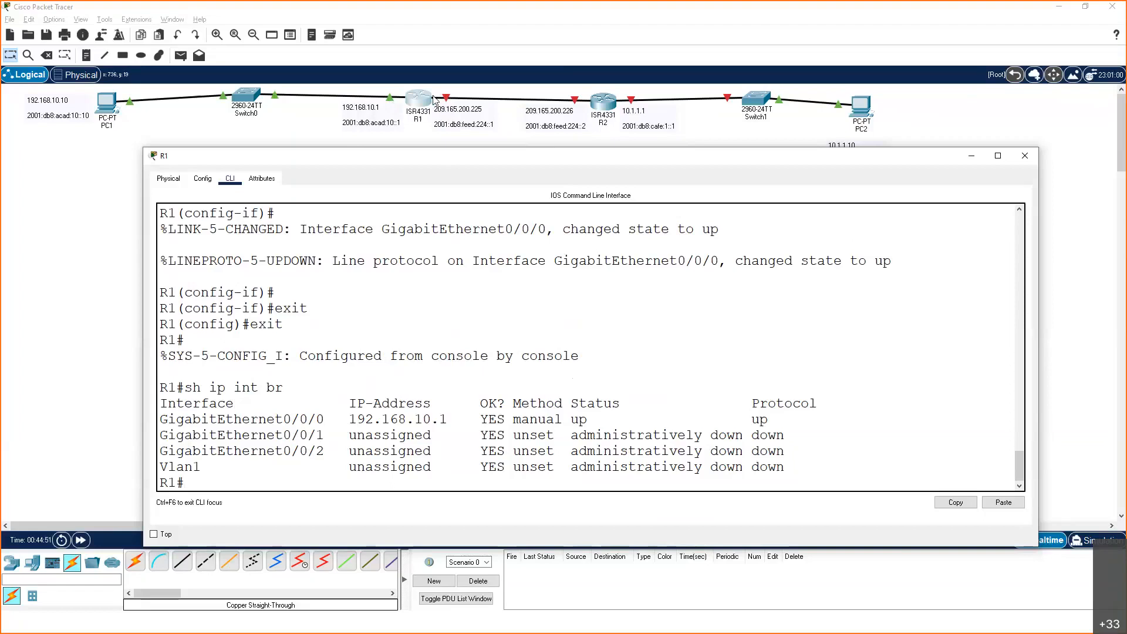
Return to R1's global configuration mode and enter interface g0/0/1
text(conf t)
key(Return)
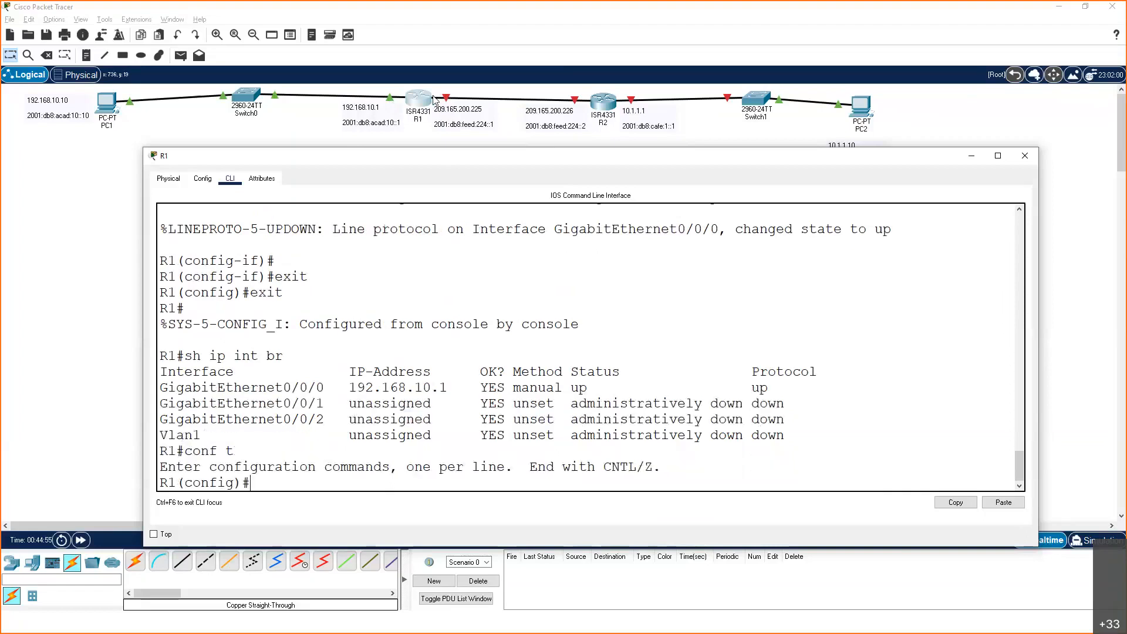
text(int g0/0/1)
key(Return)
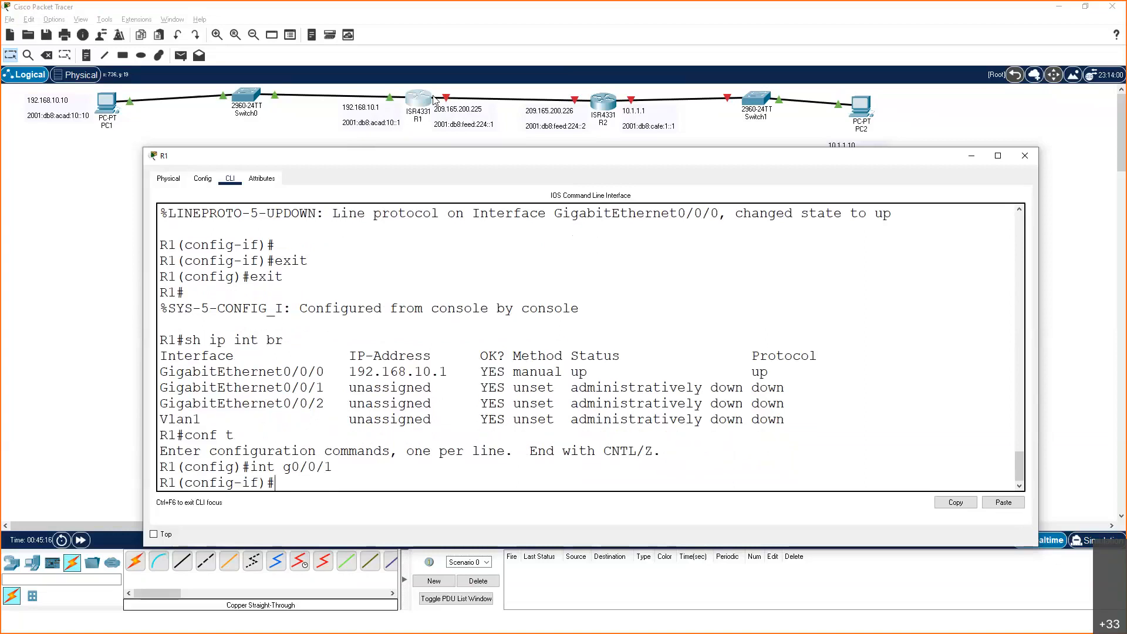
Give R1's interface g0/0/1 the description "This Network is 209.165.200.224"
text(description This Network is)
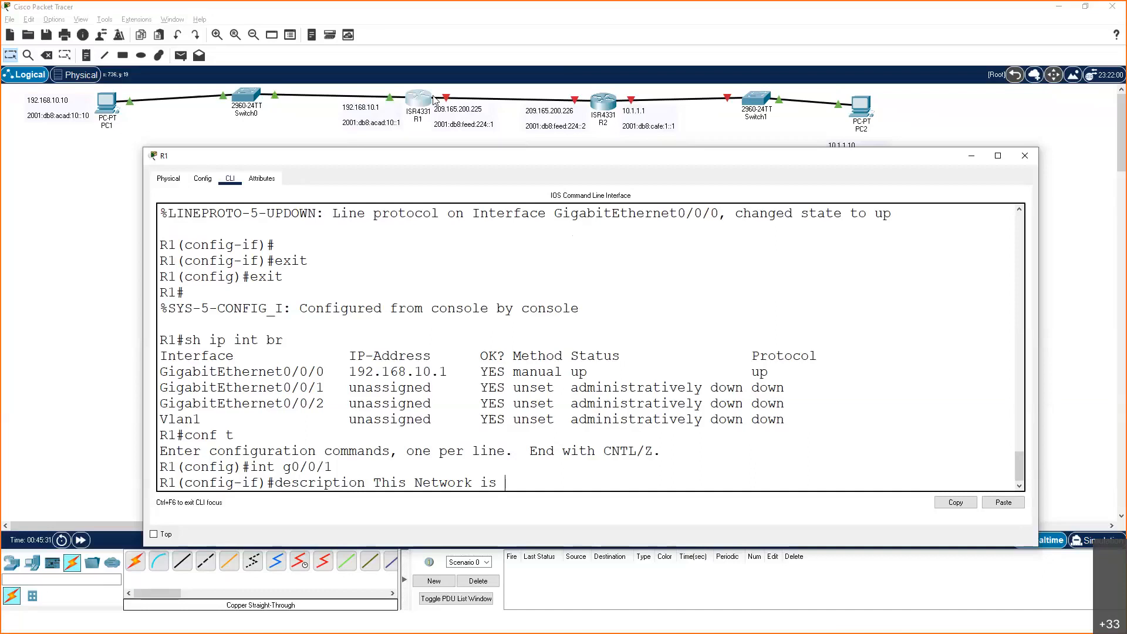
text(209.165.200.224 Netowr)
key(BackSpace)
key(BackSpace)
key(BackSpace)
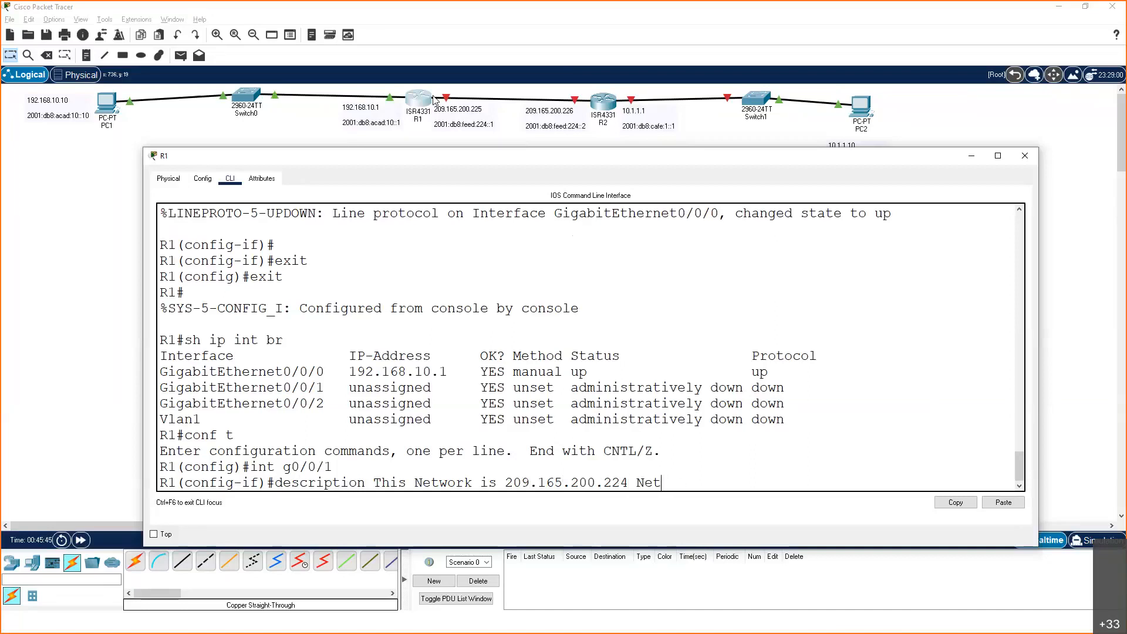
key(BackSpace)
key(BackSpace)
key(BackSpace)
key(Return)
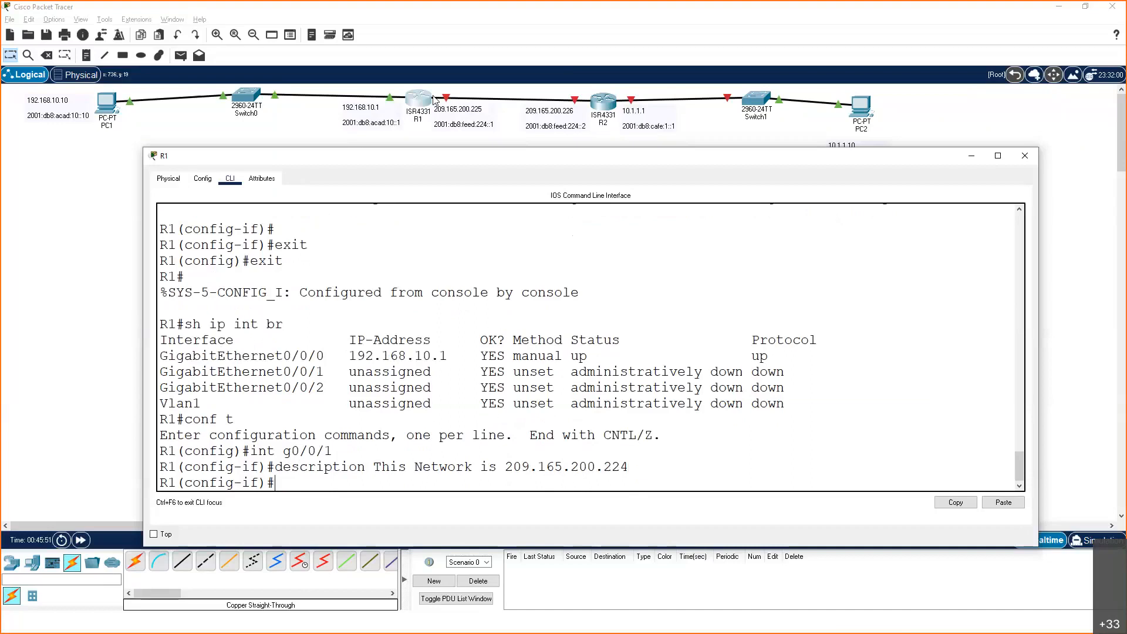
Assign R1's interface g0/0/1 the IPv4 address 209.165.200.225 with mask 255.255.255.252, checking the mask against the slide
text(ip add)
text(ress 209)
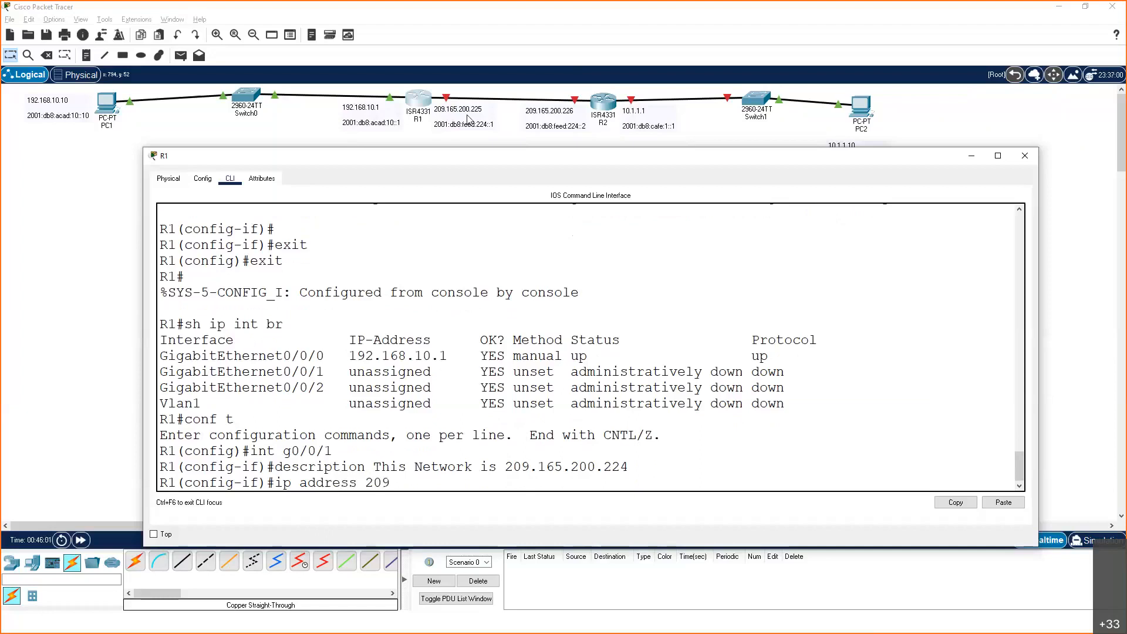
text( 165.200.225)
text(255.255.255)
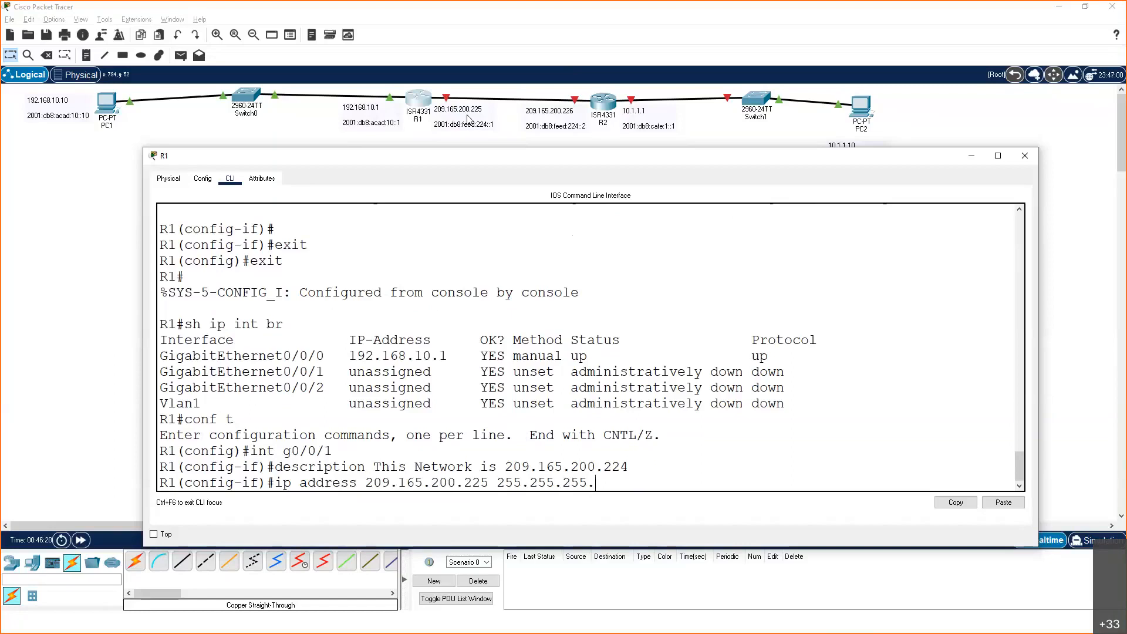
text(.252)
key(alt+Tab)
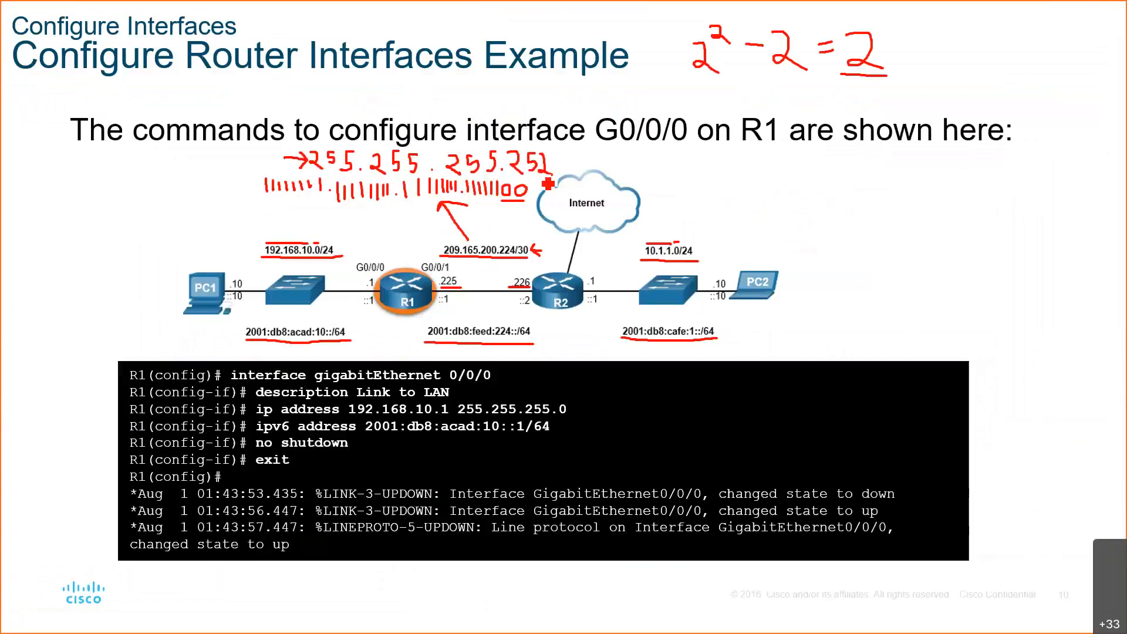
key(alt+Tab)
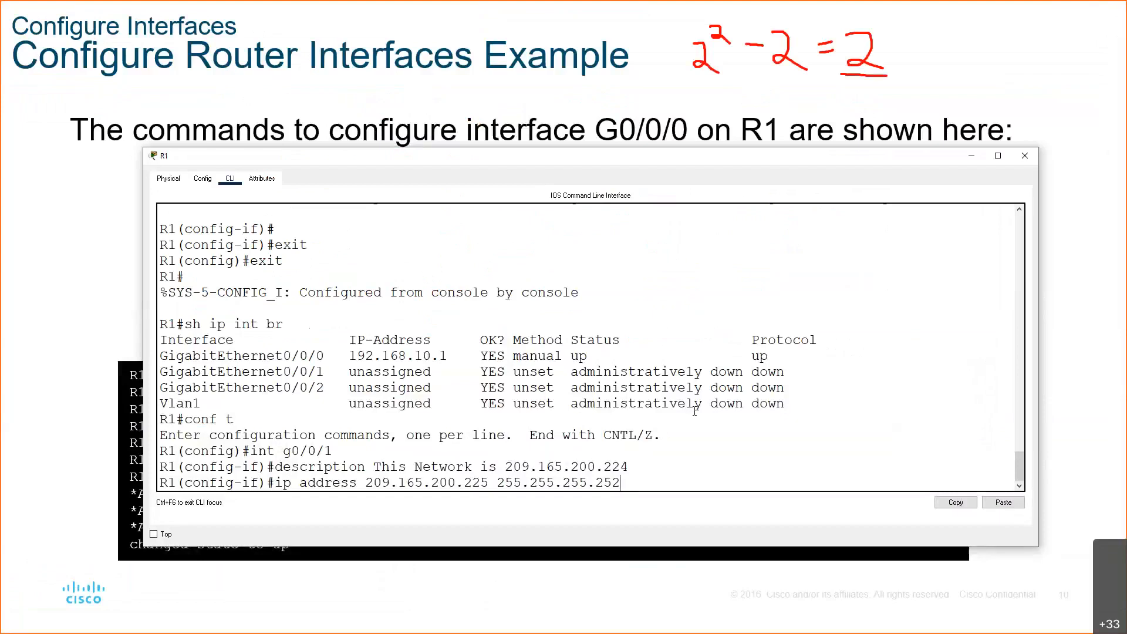
key(Return)
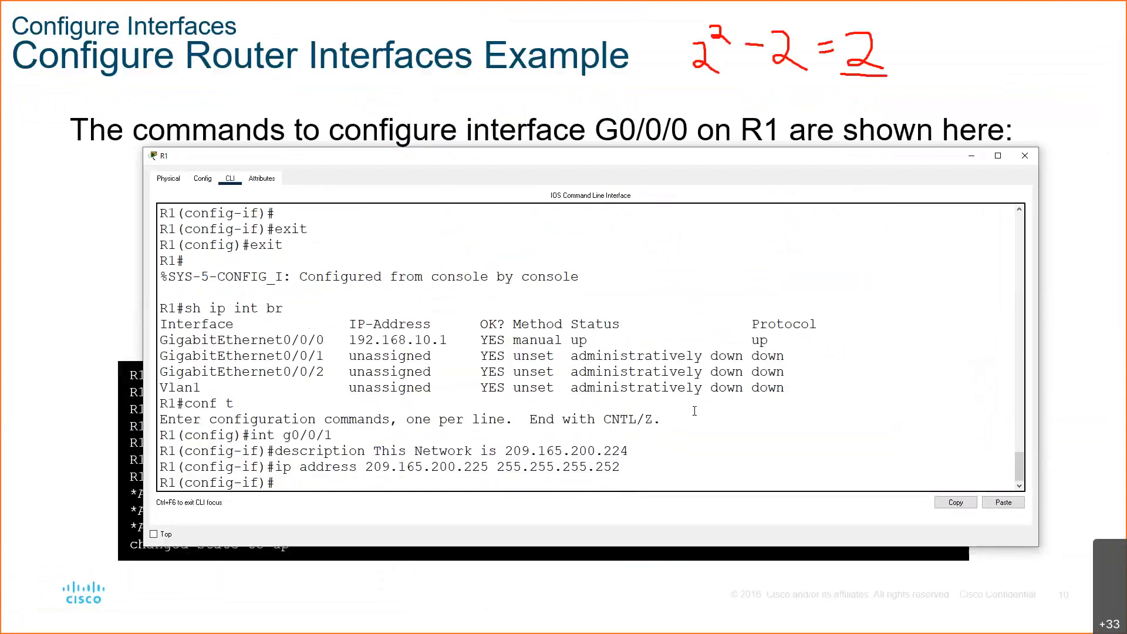
Switch back to the Packet Tracer topology with R1's command line in front
key(alt+Tab)
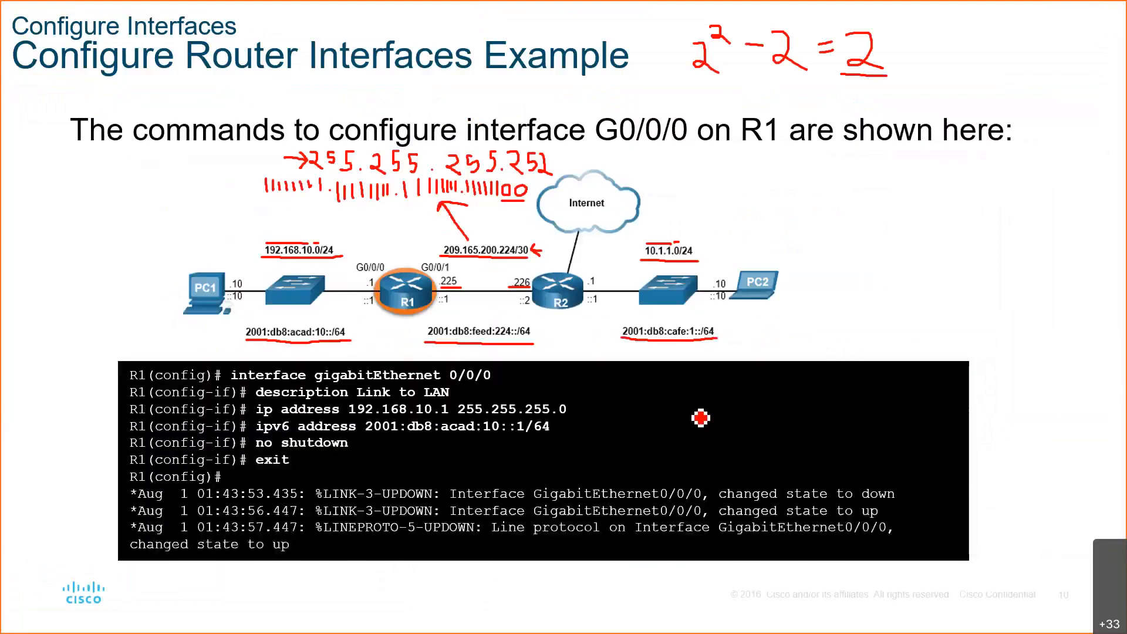
key(alt+Tab)
key(alt+Tab)
key(alt+Tab)
key(alt+Tab)
key(Tab)
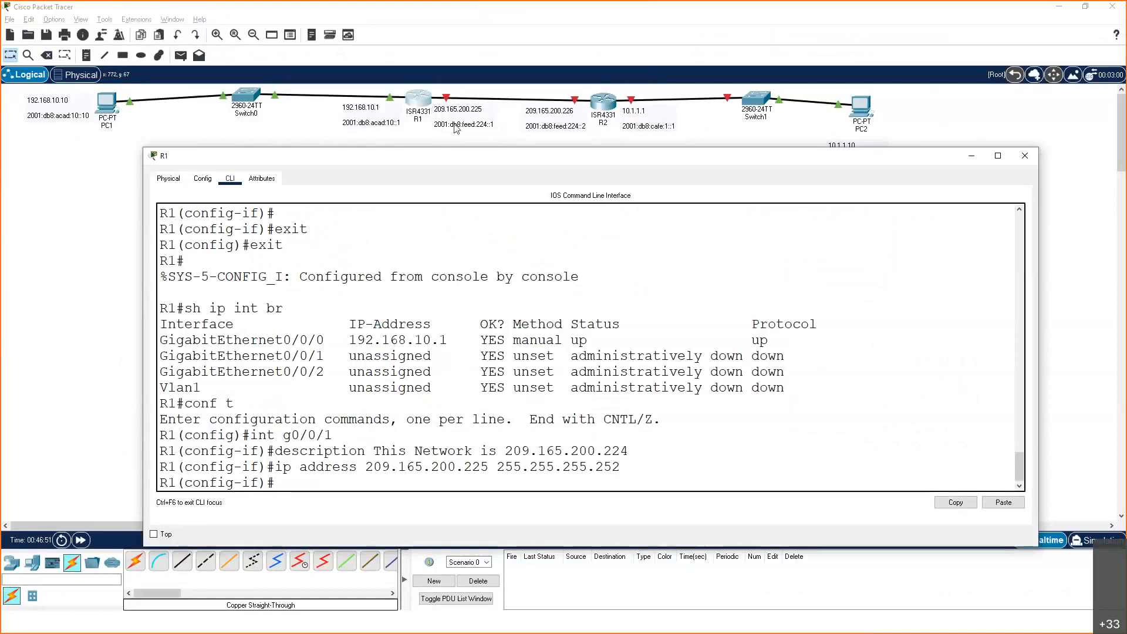
Assign R1's interface g0/0/1 the IPv6 address 2001:db8:feed:224::1/64
text(ipv6 address 2001)
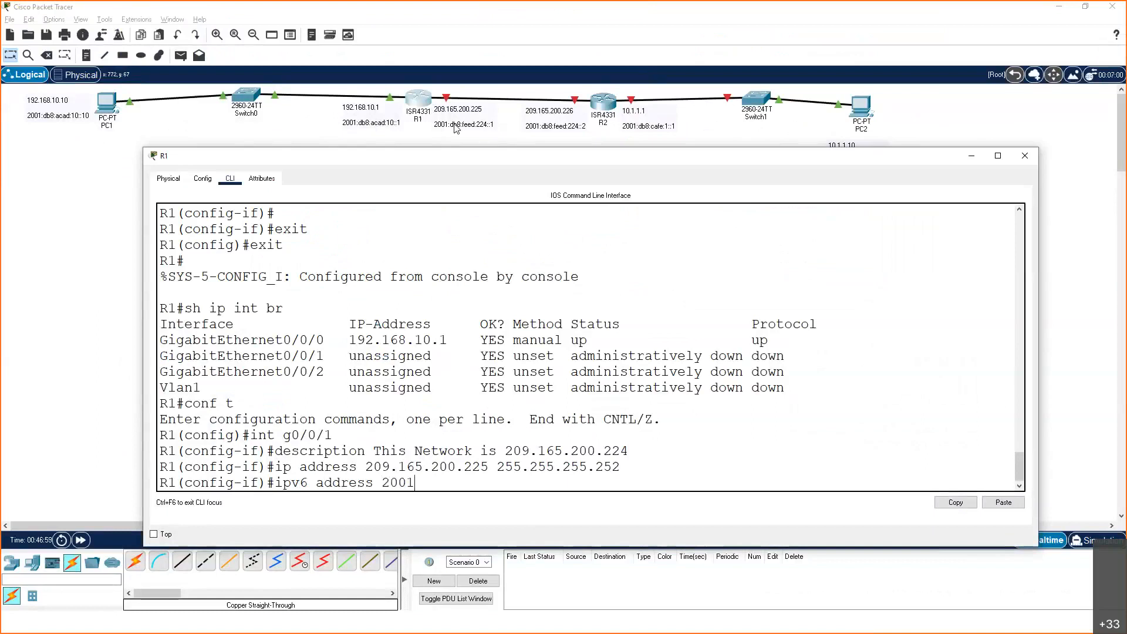
text(:db8:feed:224::1)
text(/64)
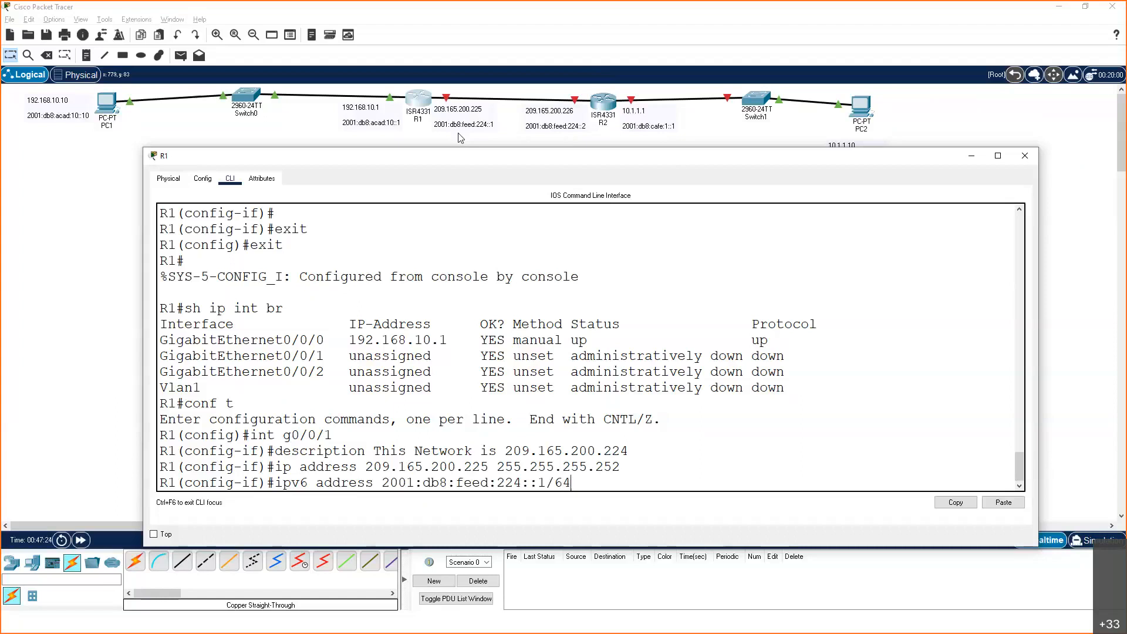
key(Return)
Enable R1's interface g0/0/1 with the no shut command
text(no shut)
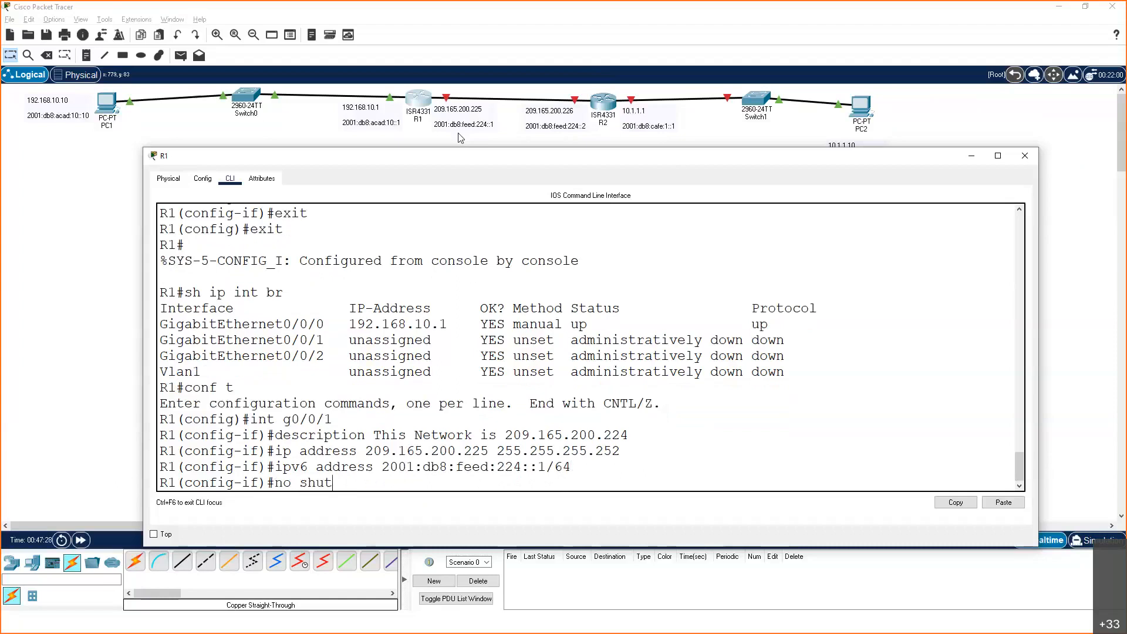
key(Return)
Exit to R1's privileged EXEC mode, list the interfaces with sh ip int br and highlight GigabitEthernet0/0/1's IP address
text(exit)
key(Return)
text(exit)
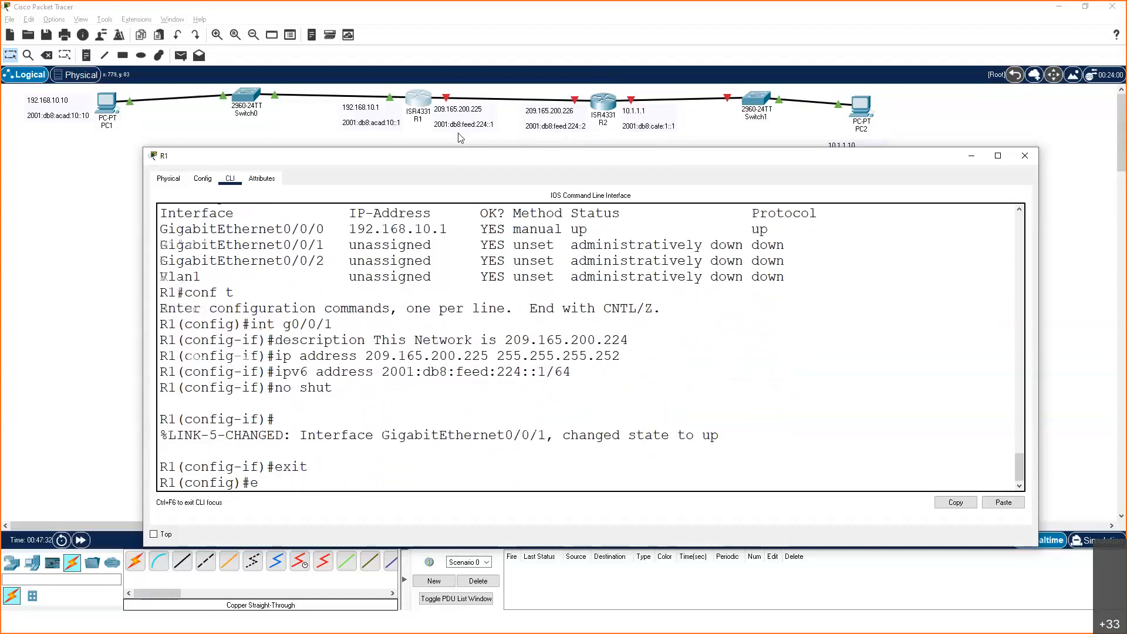
key(Return)
key(Return)
text(sh ip int br)
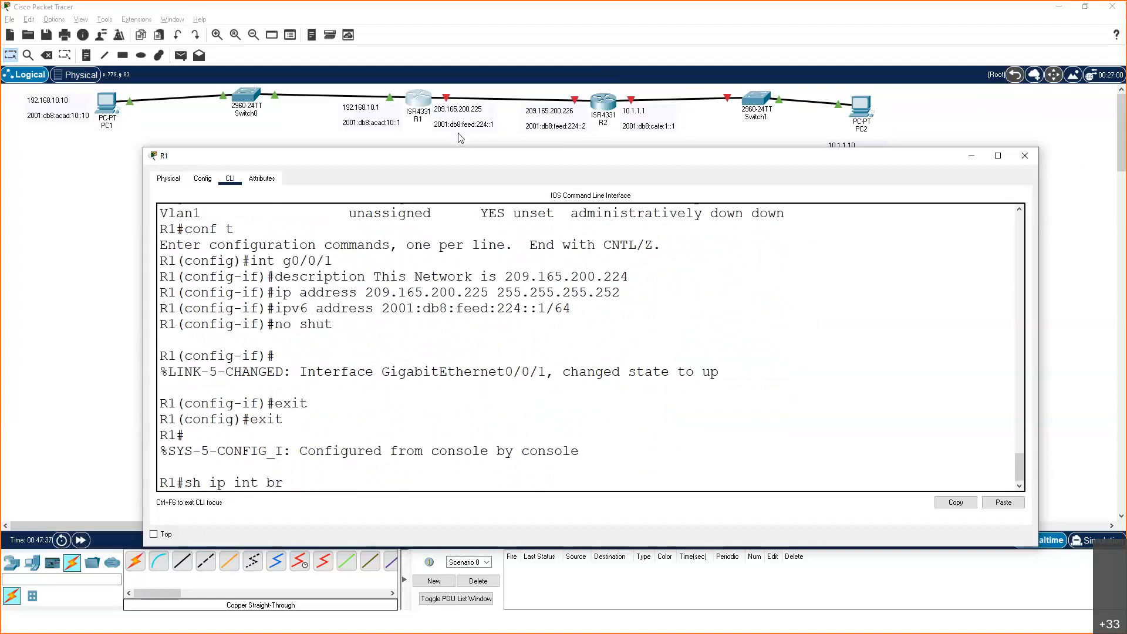
key(Return)
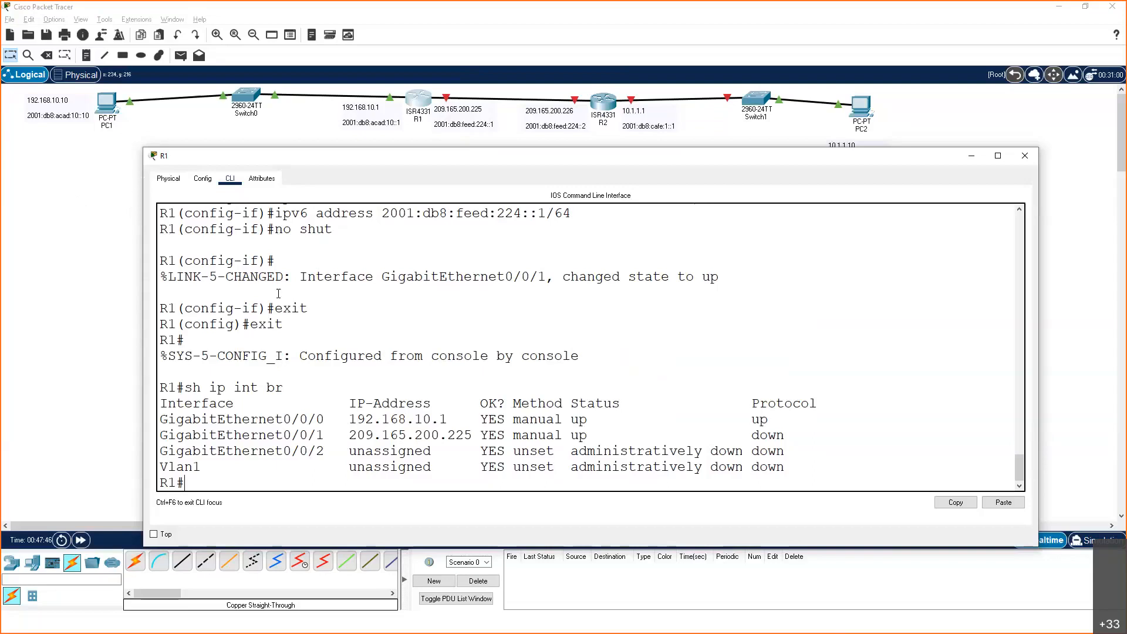
drag(349, 435, 473, 437)
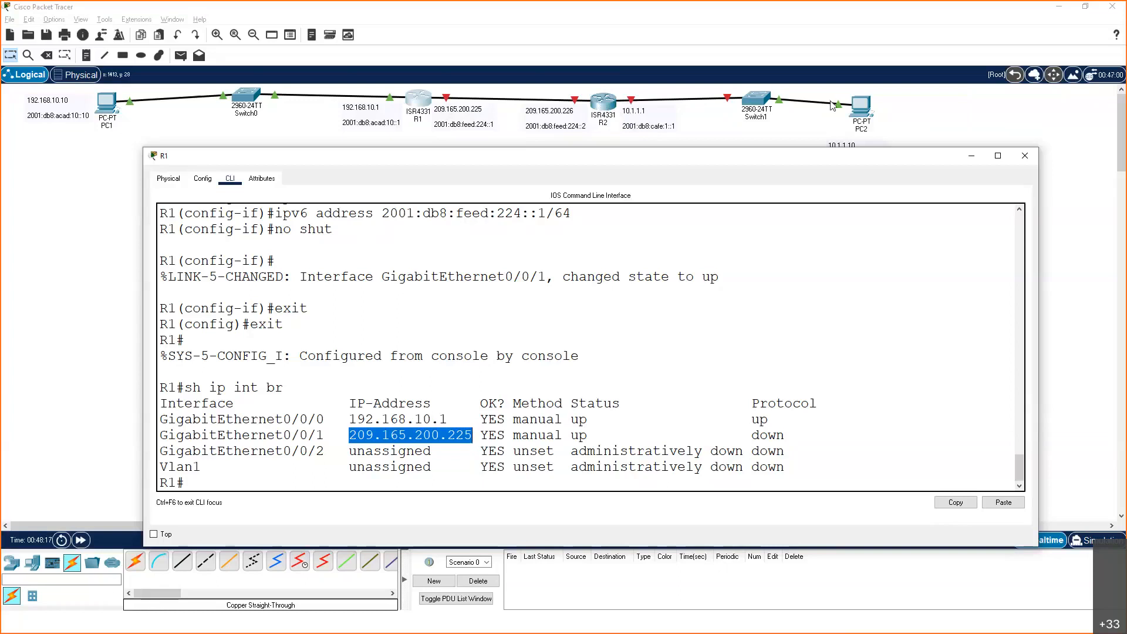
Close R1's window and open R2's command line in an enlarged window that leaves the topology visible
click(1028, 162)
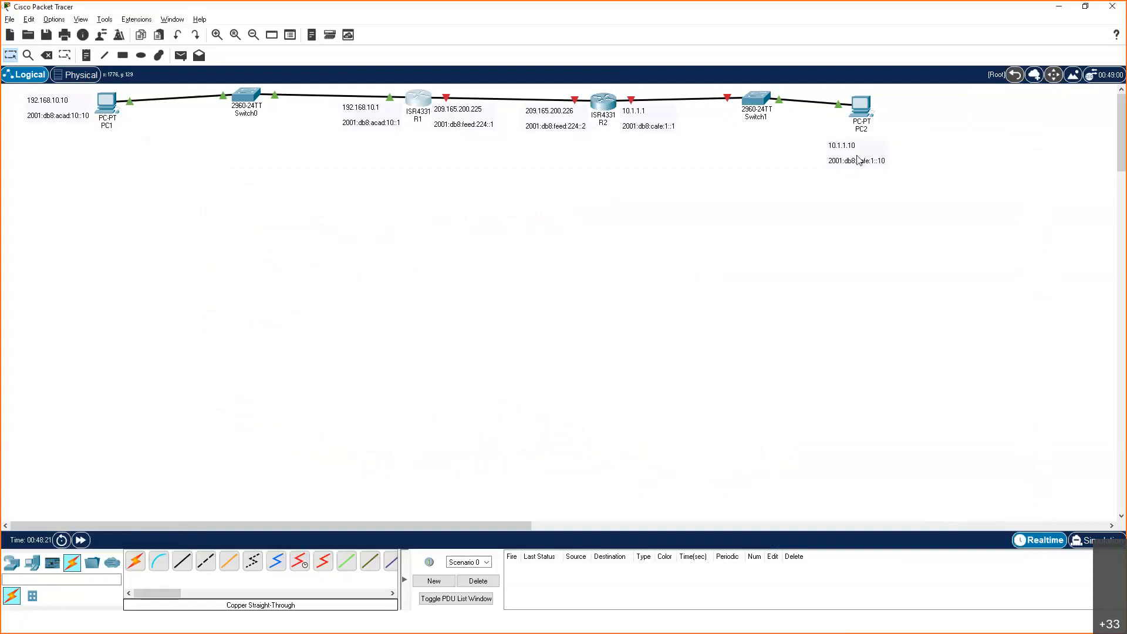
click(604, 101)
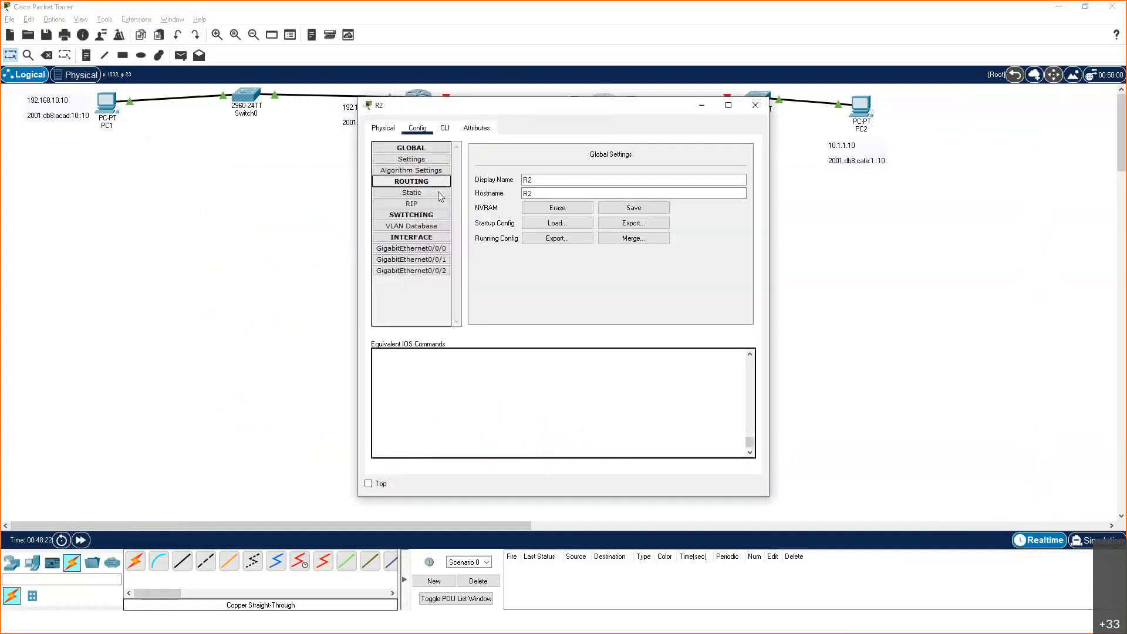
click(445, 129)
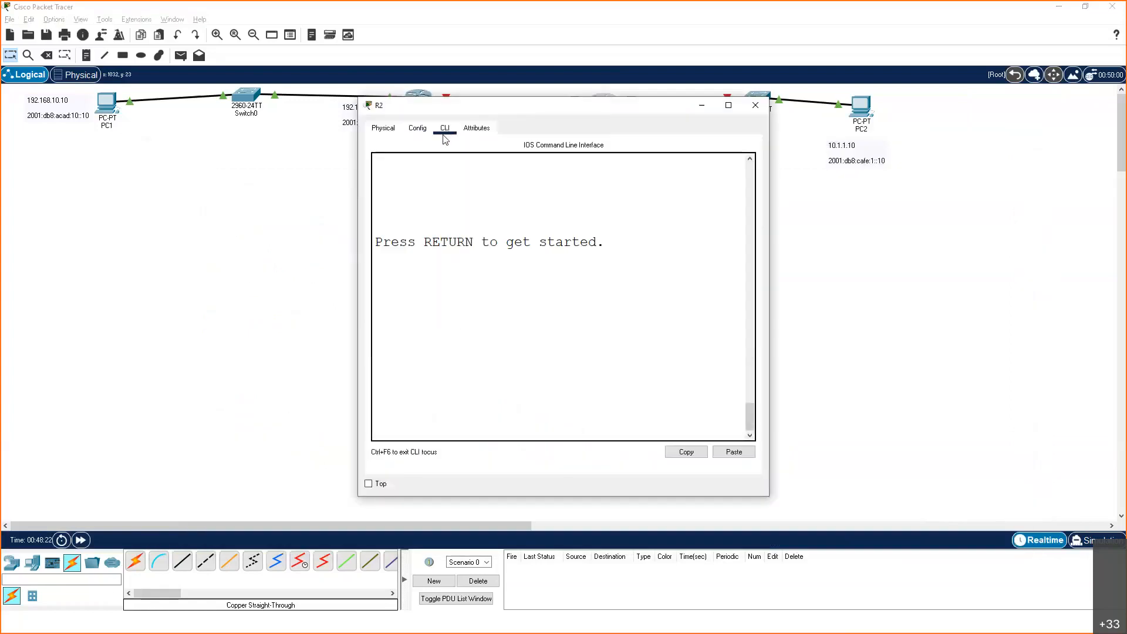
drag(137, 320, 88, 322)
drag(950, 313, 1036, 313)
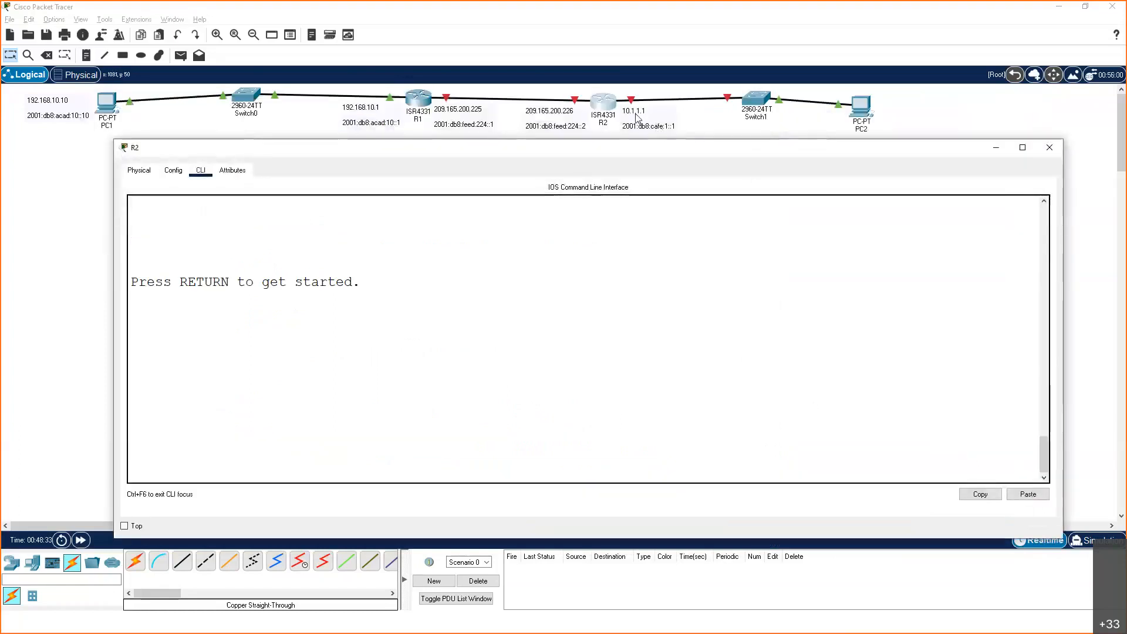
Select the 10.1.1.1 address note beside R2 to highlight it, and return to R2's command line
click(649, 118)
click(657, 117)
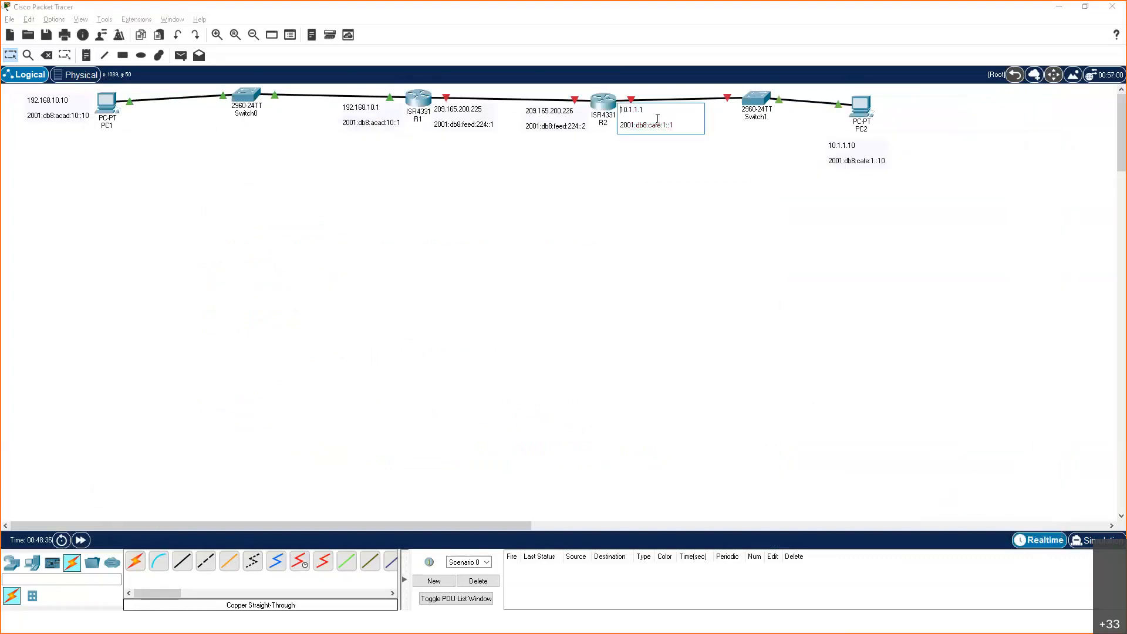
key(Escape)
click(647, 117)
key(Escape)
click(640, 119)
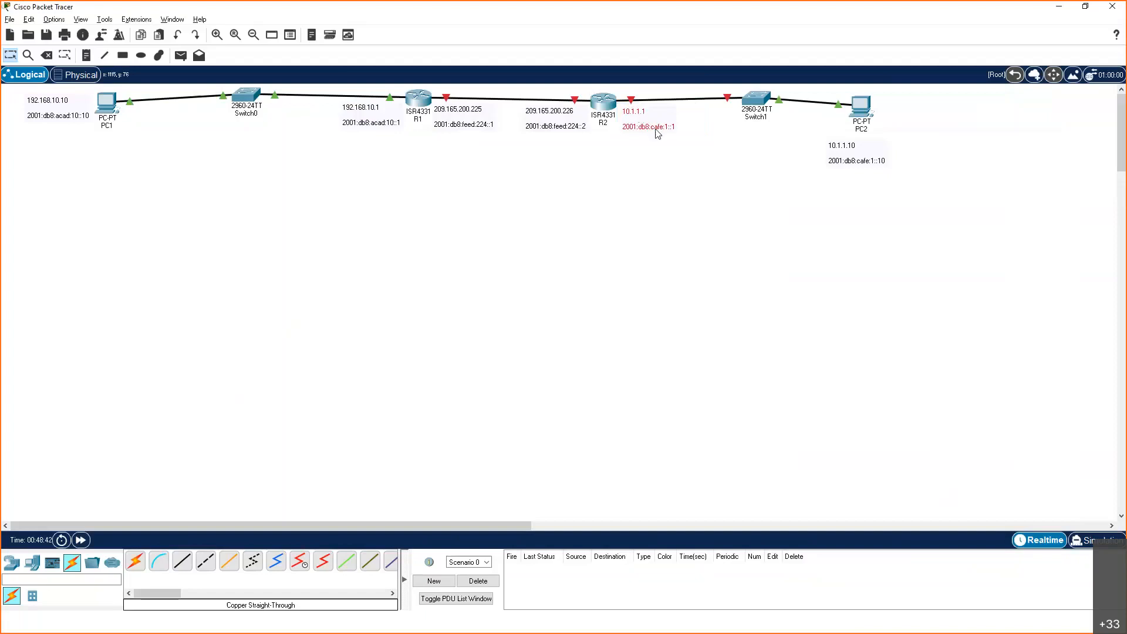
key(alt+Tab)
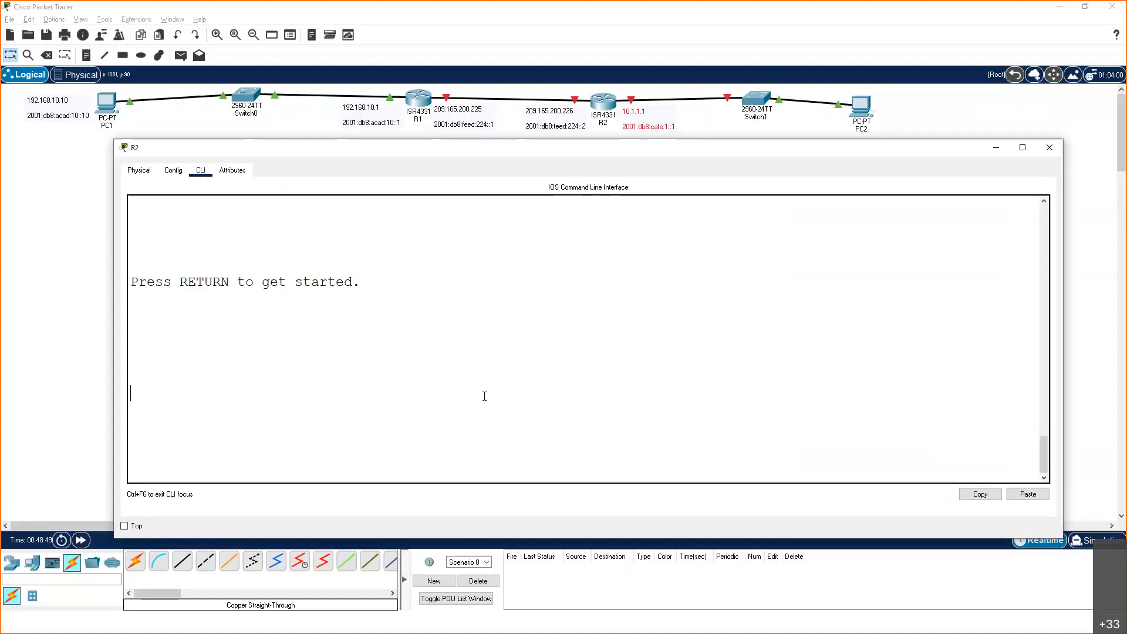
Enter R2's global configuration mode through en and conf t, and enter interface g0/0/0
key(Return)
text(en)
key(Return)
text(conf t)
key(Return)
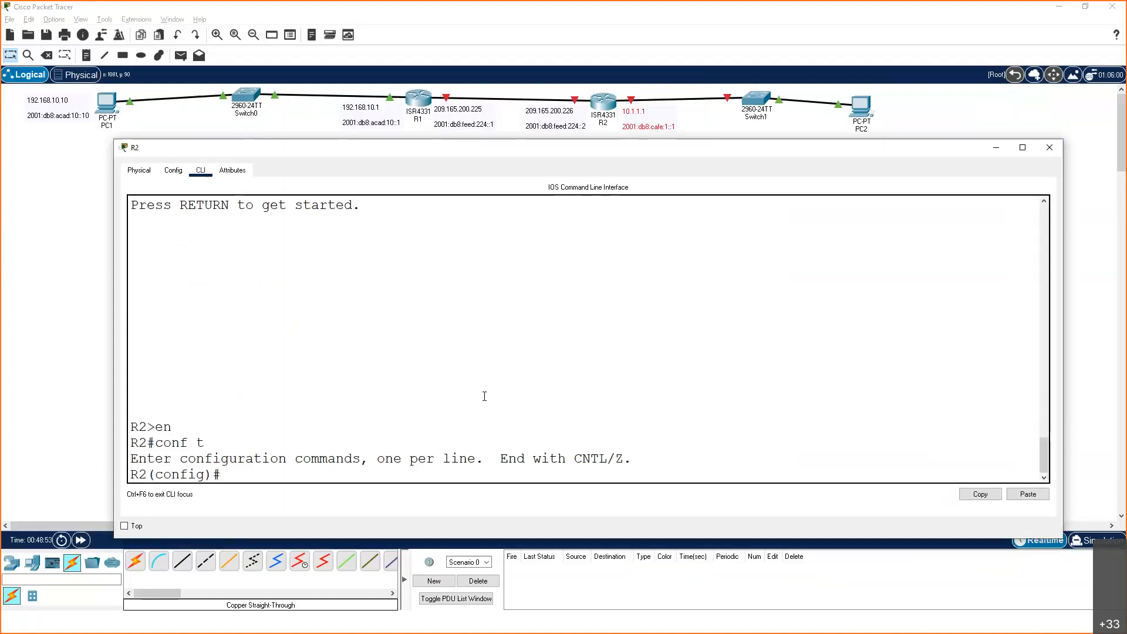
text(int g0/0/0)
key(Return)
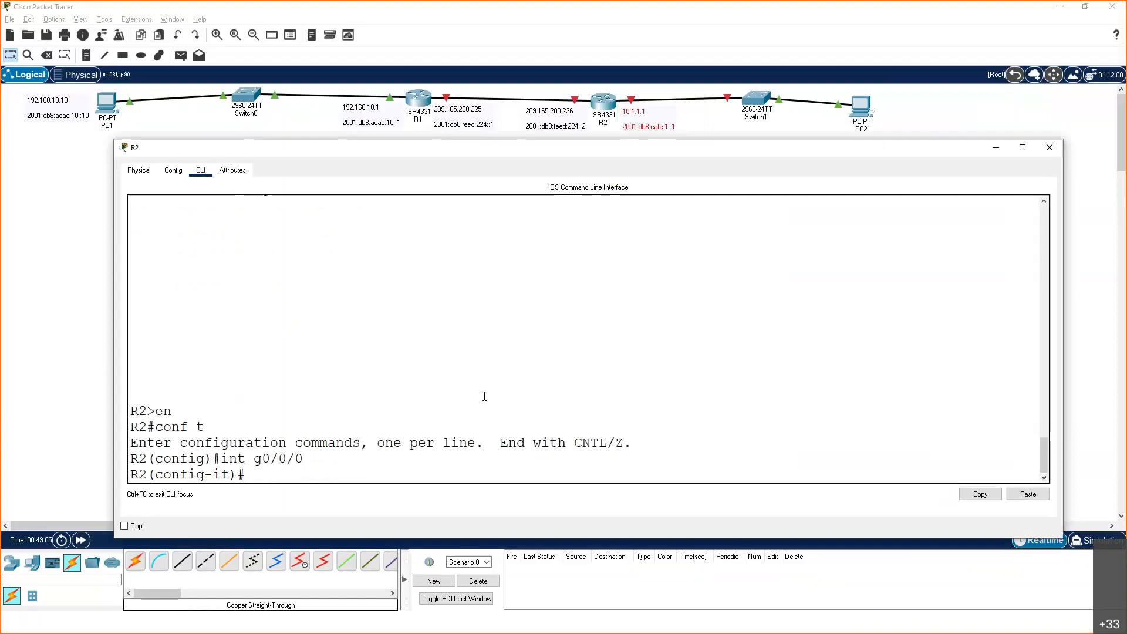
Give R2's interface g0/0/0 the description "This Network is 10.1.1.0"
text(description)
text(This is )
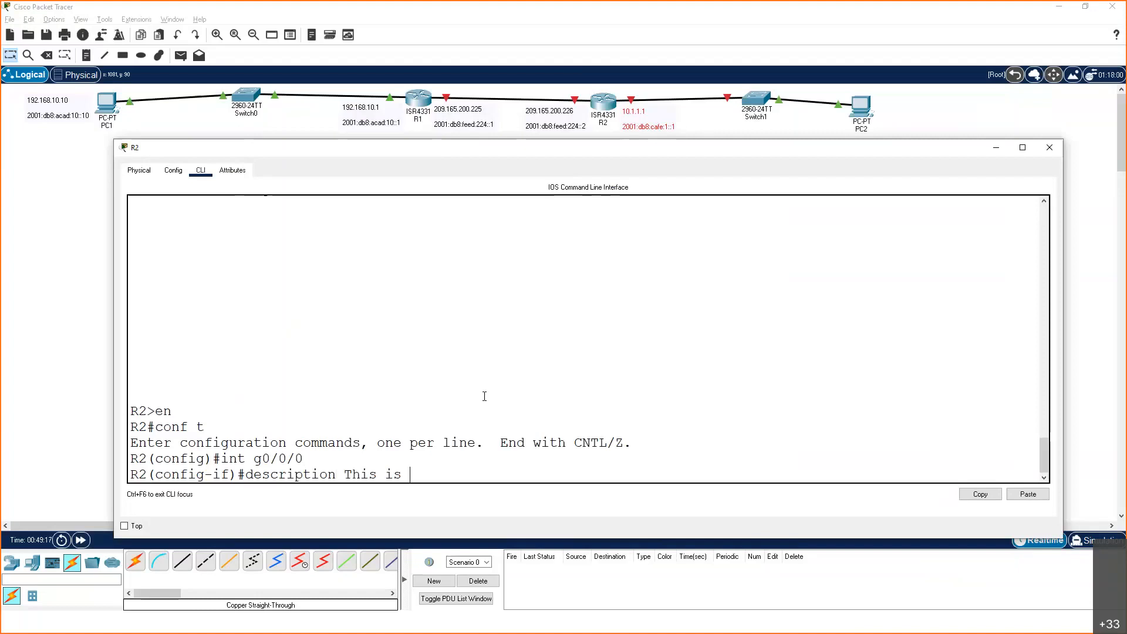
text(10)
text(.1)
text(.1)
text(.0)
text( Network)
key(BackSpace)
key(BackSpace)
key(BackSpace)
key(BackSpace)
key(BackSpace)
key(BackSpace)
key(BackSpace)
text(Network)
key(Return)
Assign R2's interface g0/0/0 the IPv4 address 10.1.1.1 with mask 255.255.255.0
text(ip address )
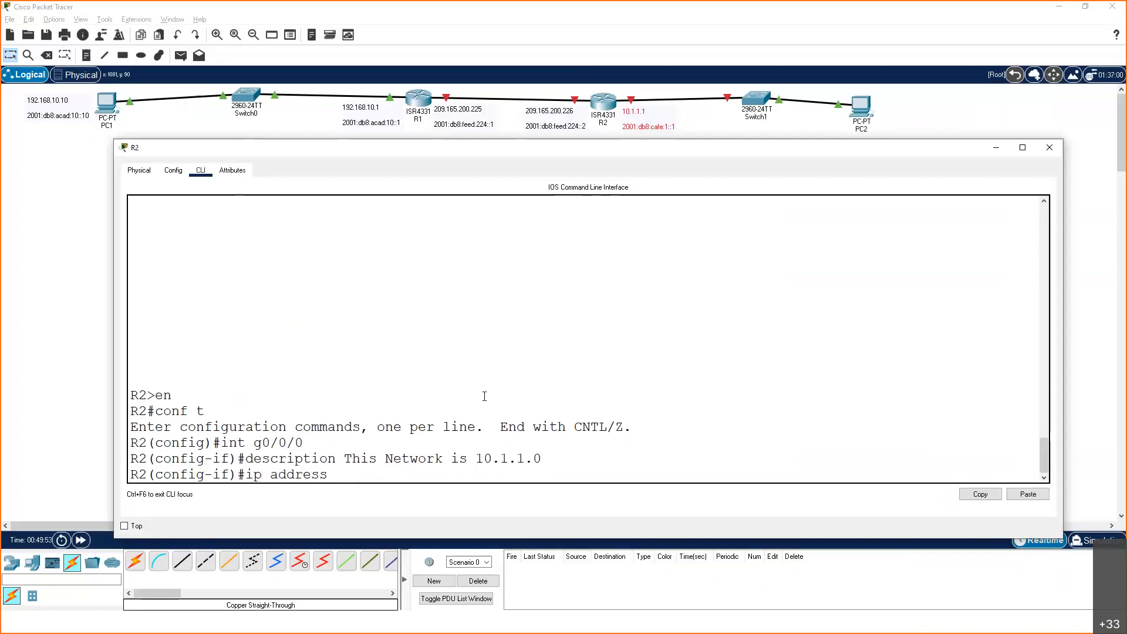
text(10)
text(.1.1.1 255.255.255.0)
key(Return)
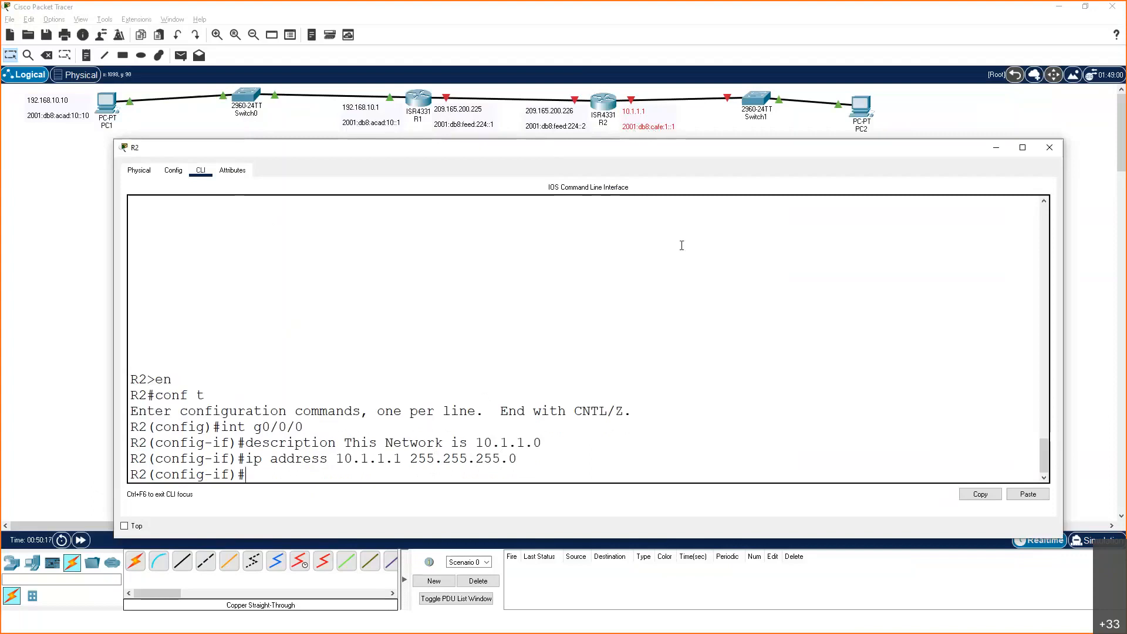
Assign R2's interface g0/0/0 the IPv6 address 2001:db8:cafe:1::1/64
text(ipv6 address 2001:db8)
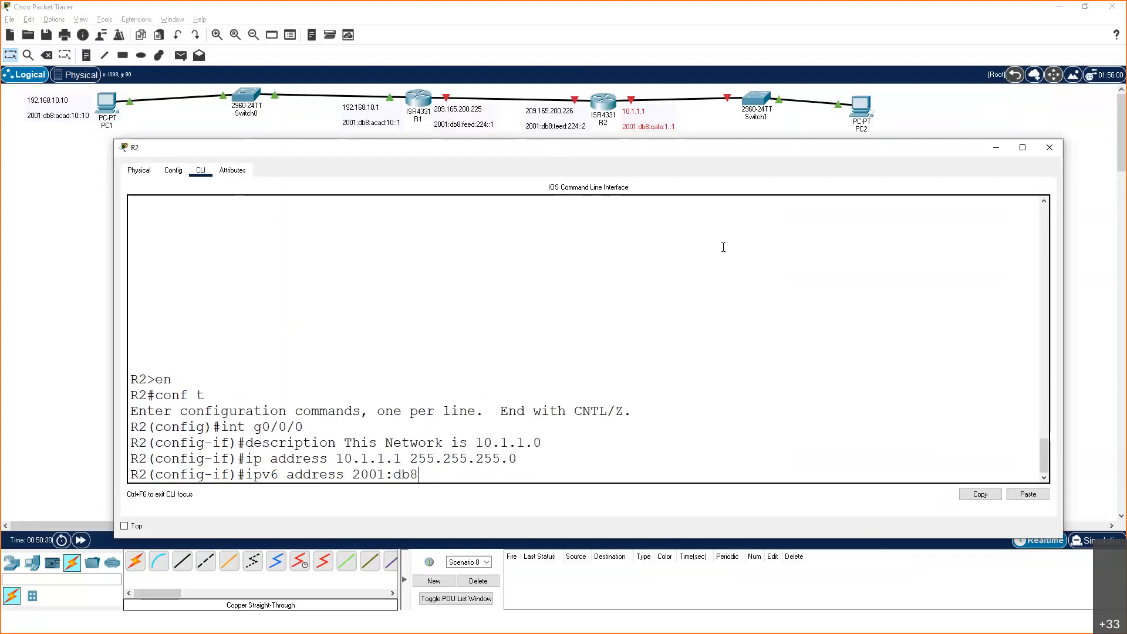
text(:cafe:1::1/64)
key(Return)
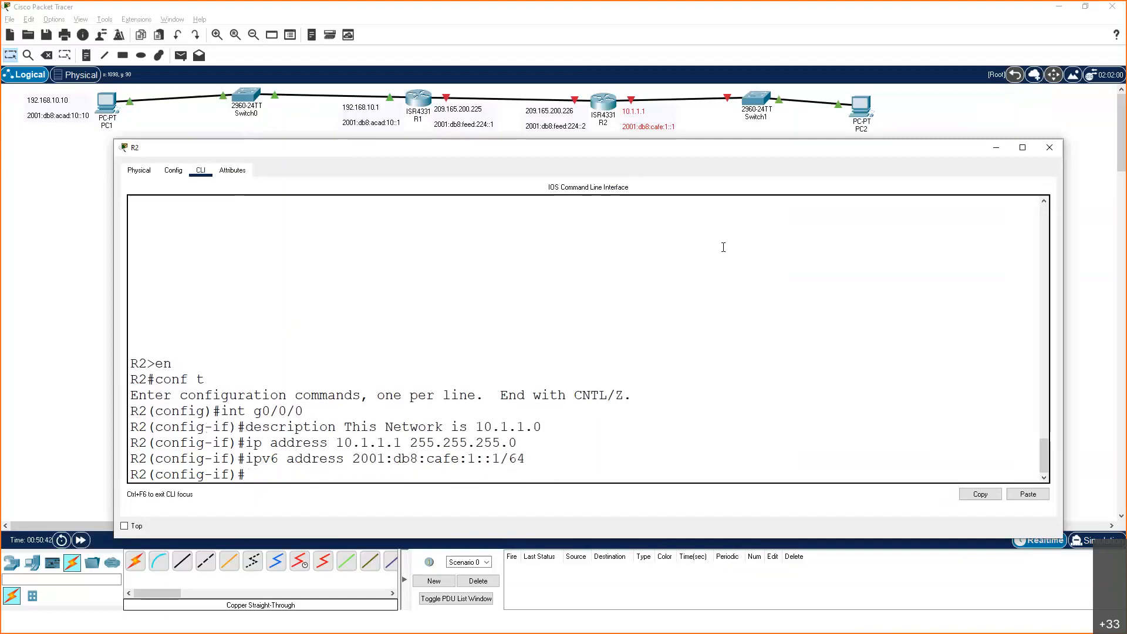
Enable R2's interface g0/0/0 with the no shut command
text(no shut)
key(Return)
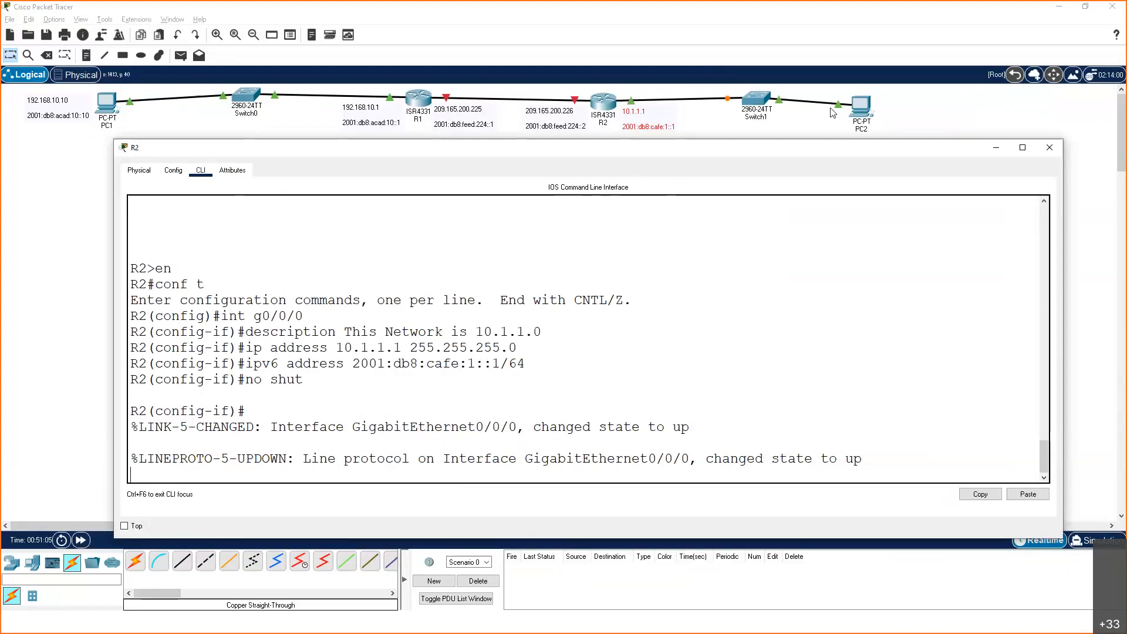
key(Return)
key(Return)
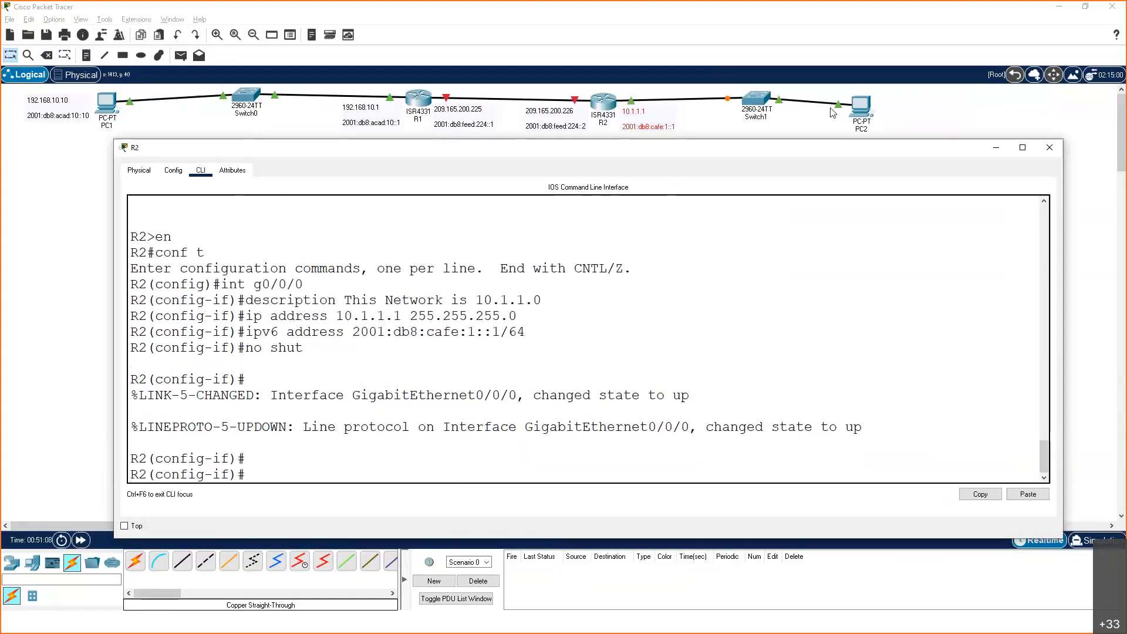
Exit back to R2's privileged EXEC mode and list the interface status with sh ip int br
text(exit)
key(Return)
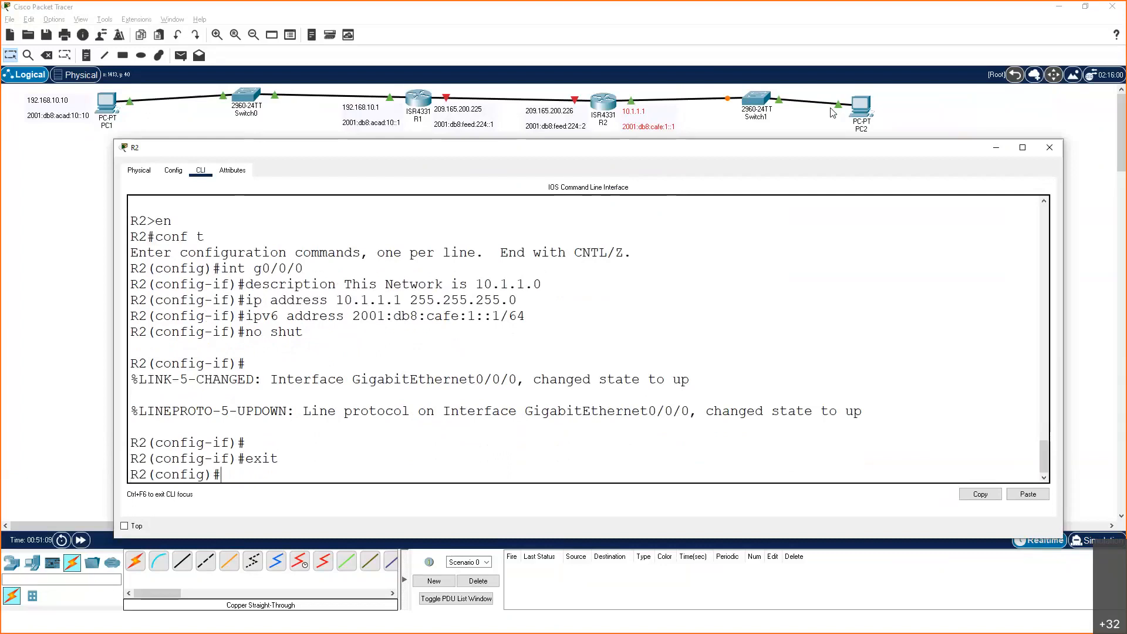
key(Return)
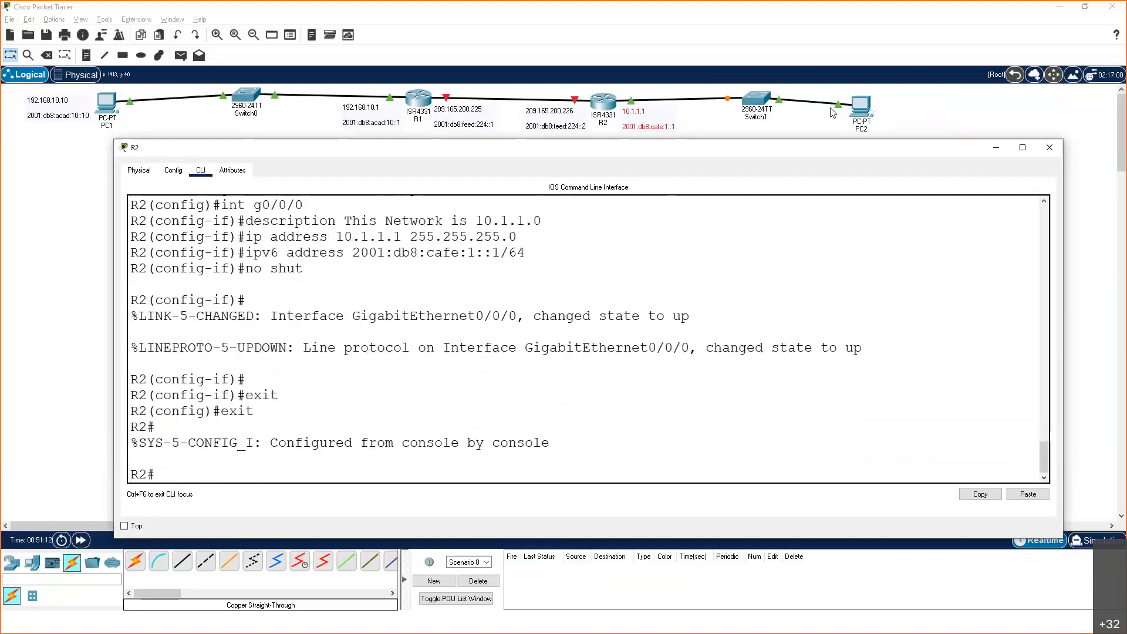
text(sh ip int br)
key(Return)
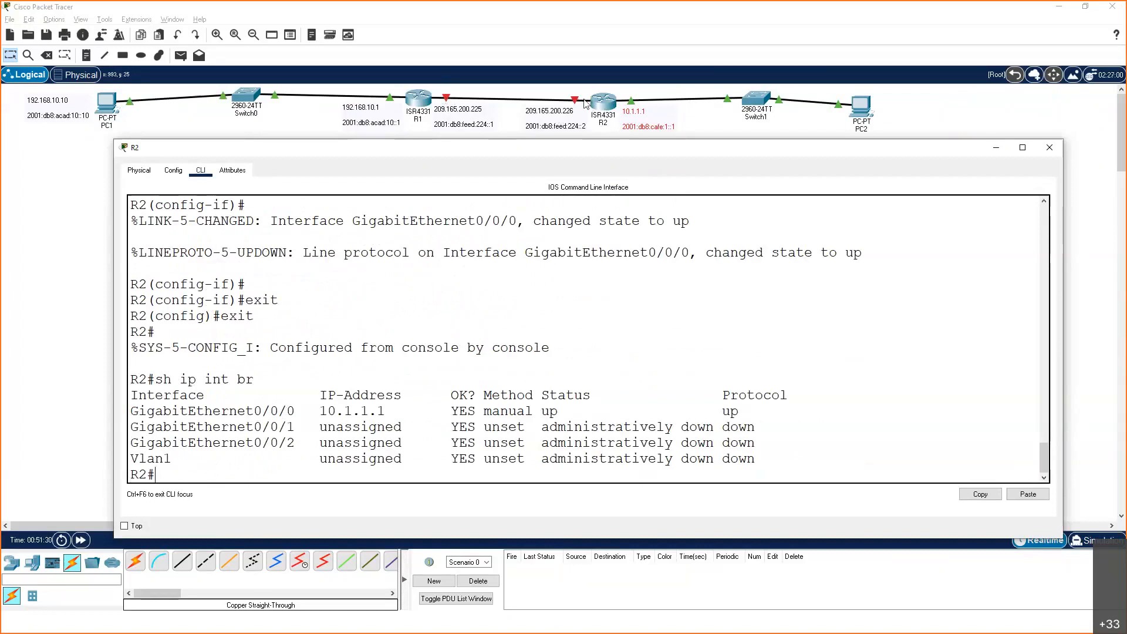
Select the 209.165.200.226 address note beside R2 to highlight it, and return to R2's command line
click(564, 120)
double_click(562, 118)
key(alt+Tab)
click(558, 120)
double_click(561, 124)
click(559, 122)
drag(557, 124, 563, 129)
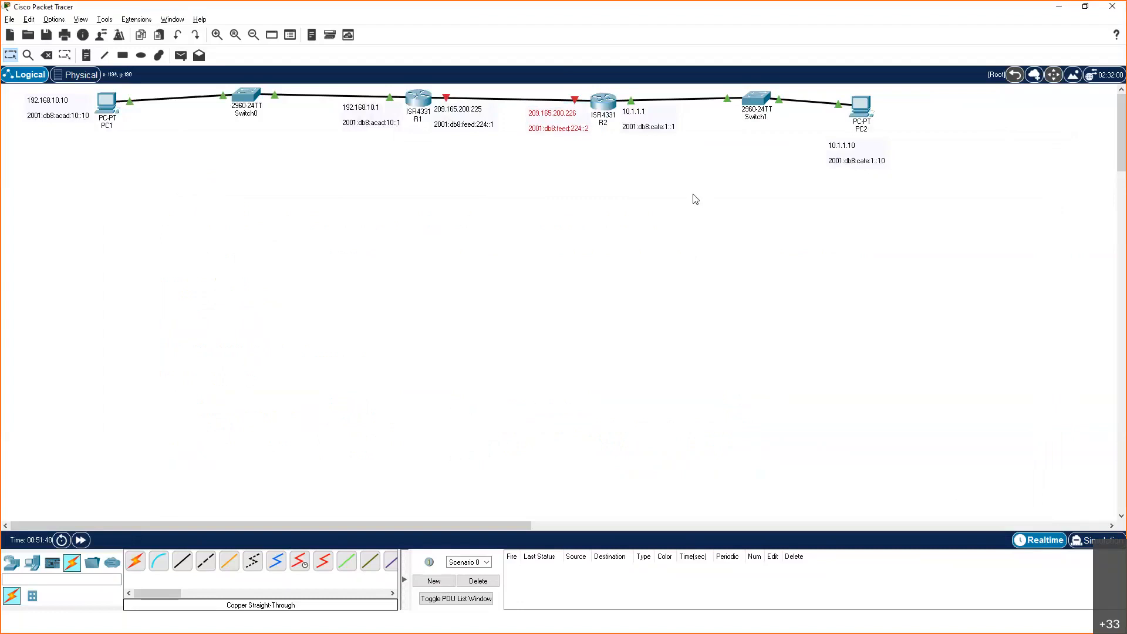
key(alt+Tab)
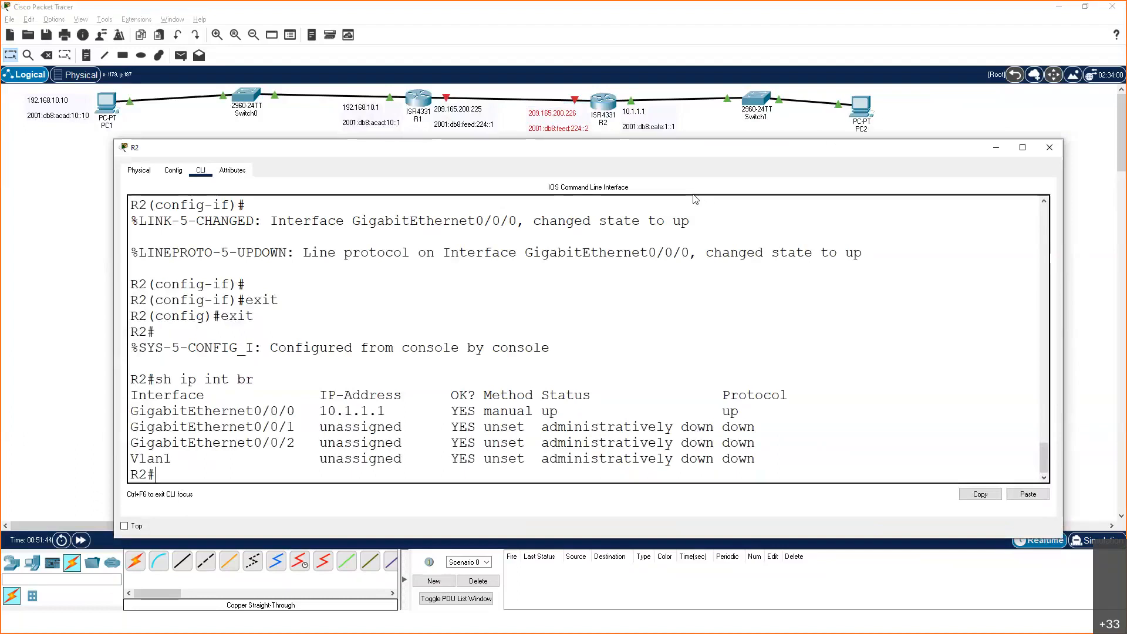
Enter global configuration mode on R2 and open interface g0/0/1 for configuration
text(conf t)
key(Return)
text(int)
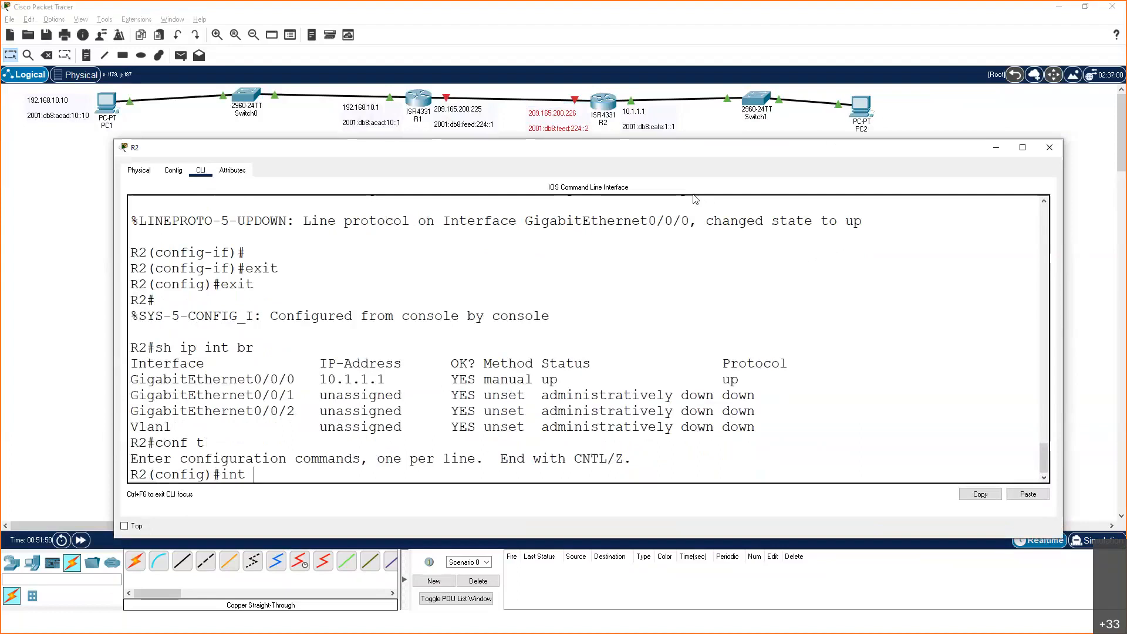
text( g0/0/1)
key(Return)
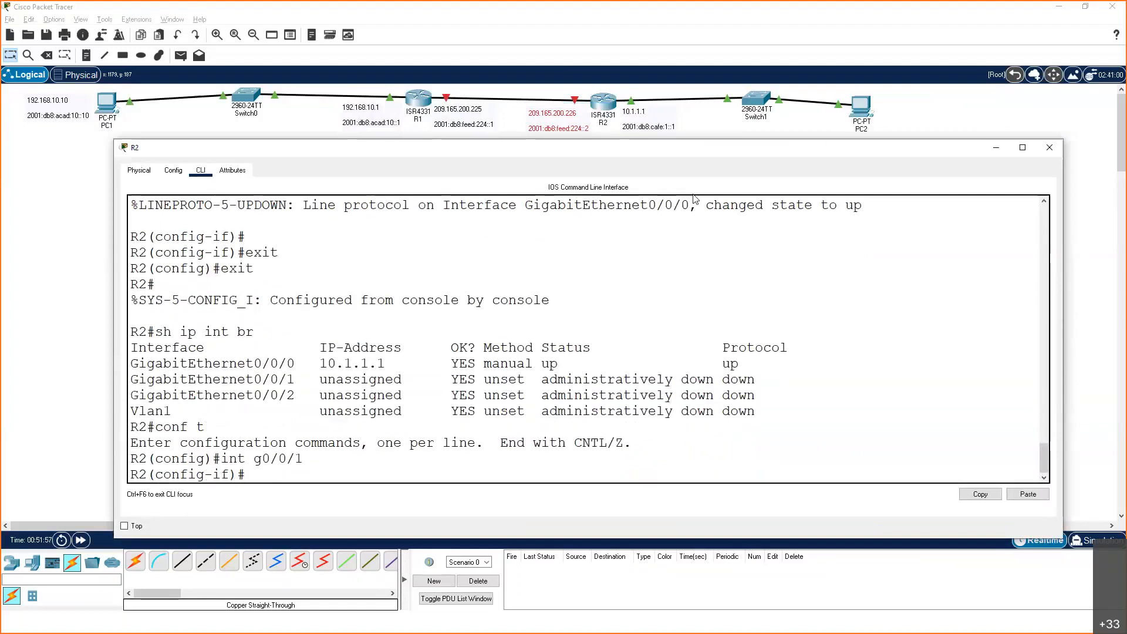
Give R2's interface g0/0/1 the description "This is Network 209.165.200.224"
text(description N)
key(BackSpace)
text(This is )
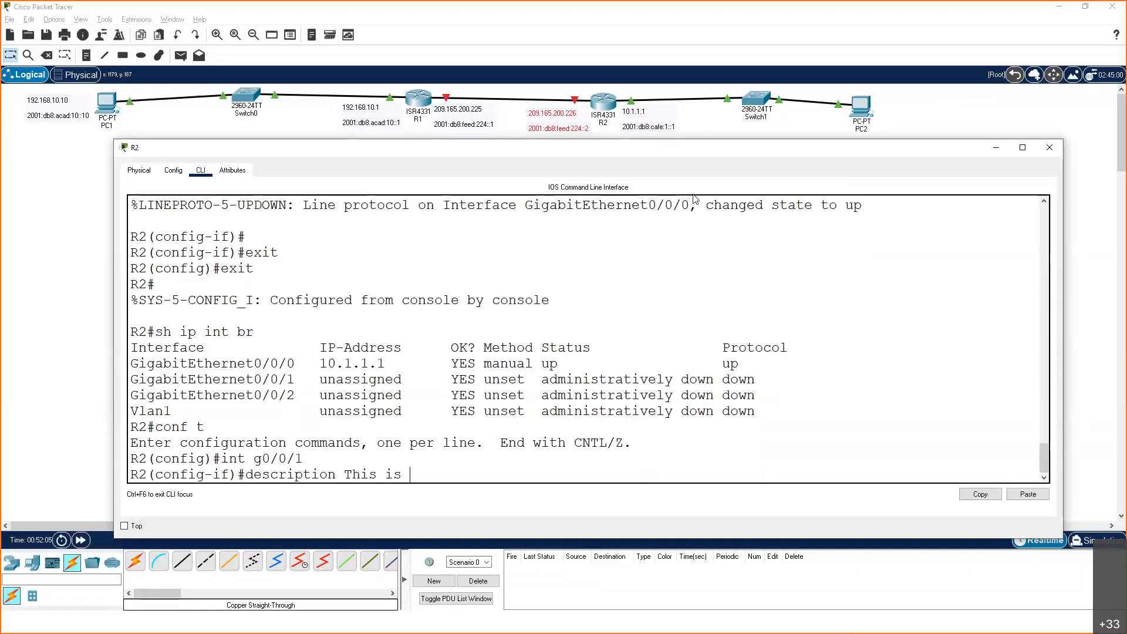
text(Network 209.165.200)
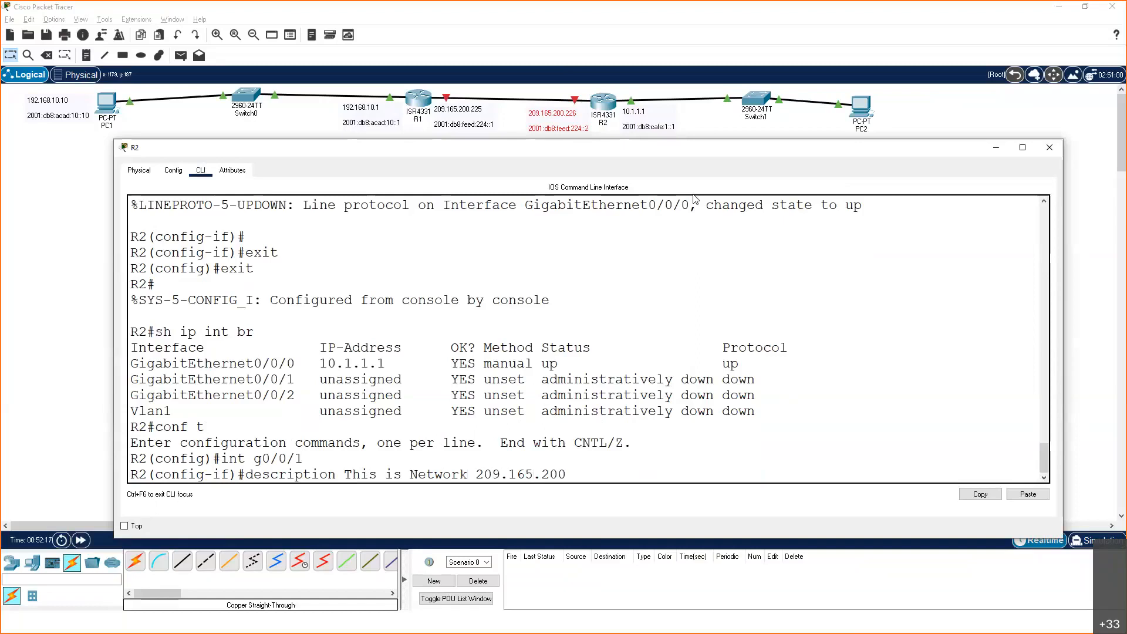
text(.224)
key(Return)
Assign R2's interface g0/0/1 the IPv4 address 209.165.200.226 with subnet mask 255.255.255.252
text(ip address)
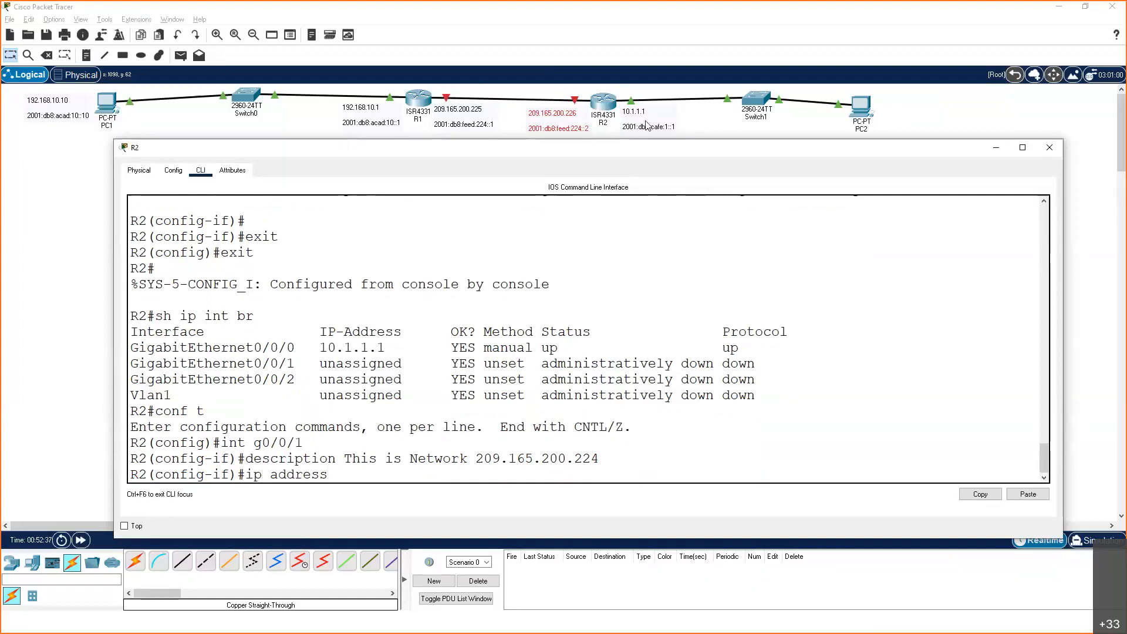
text( 209.165.200.226 255.25)
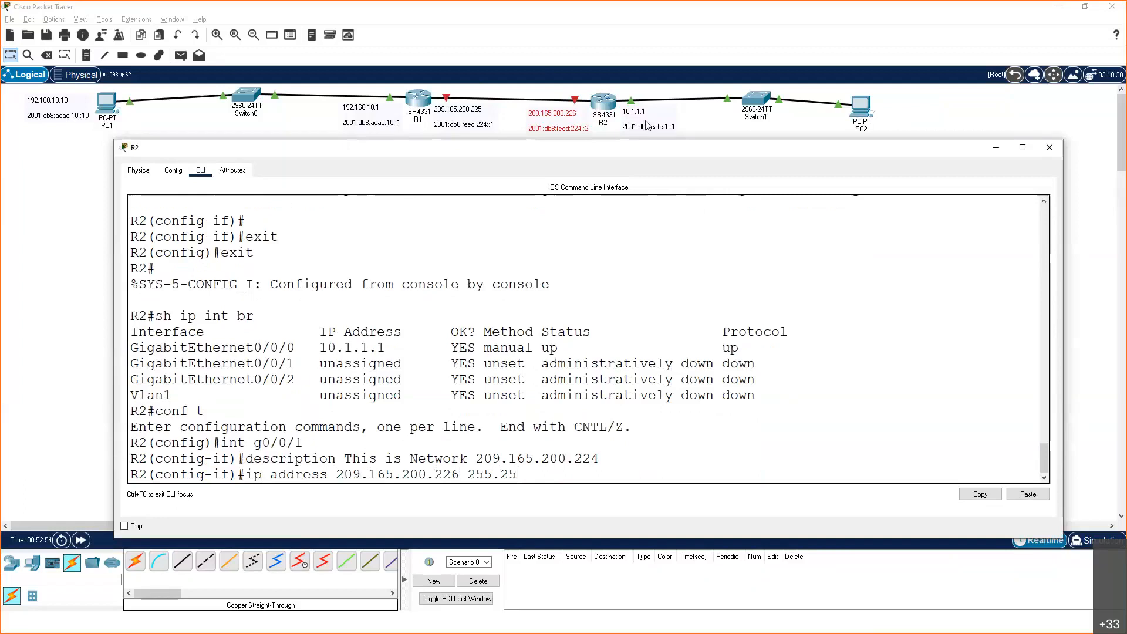
text(5.255.252)
key(Return)
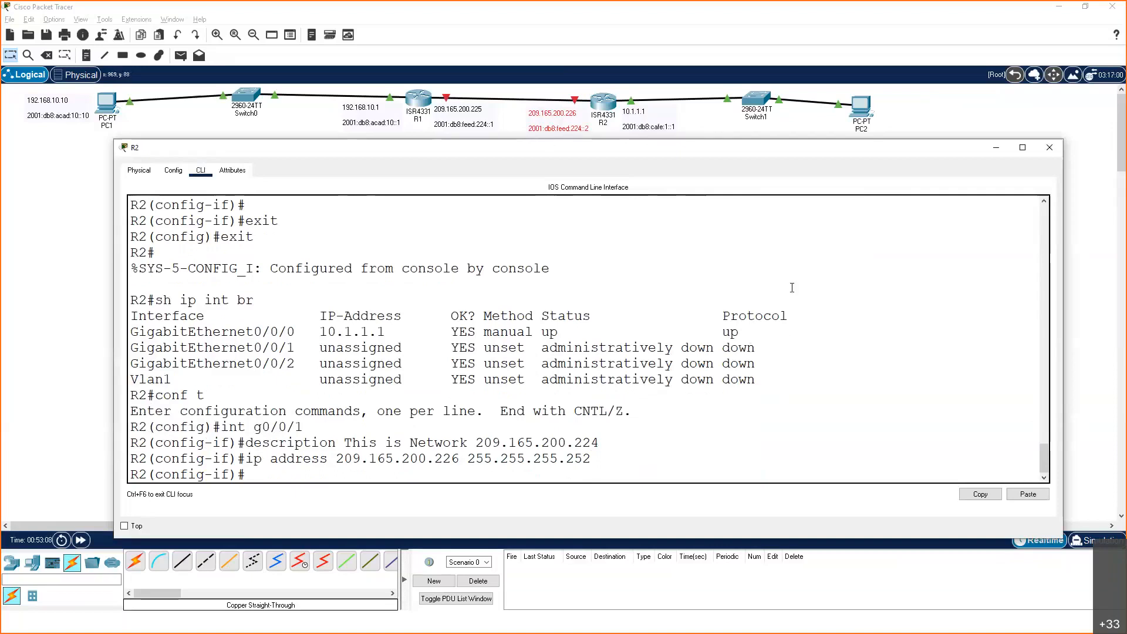
Assign R2's interface g0/0/1 the IPv6 address 2001:db8:feed:224::2/64
text(ipv6 address 2001)
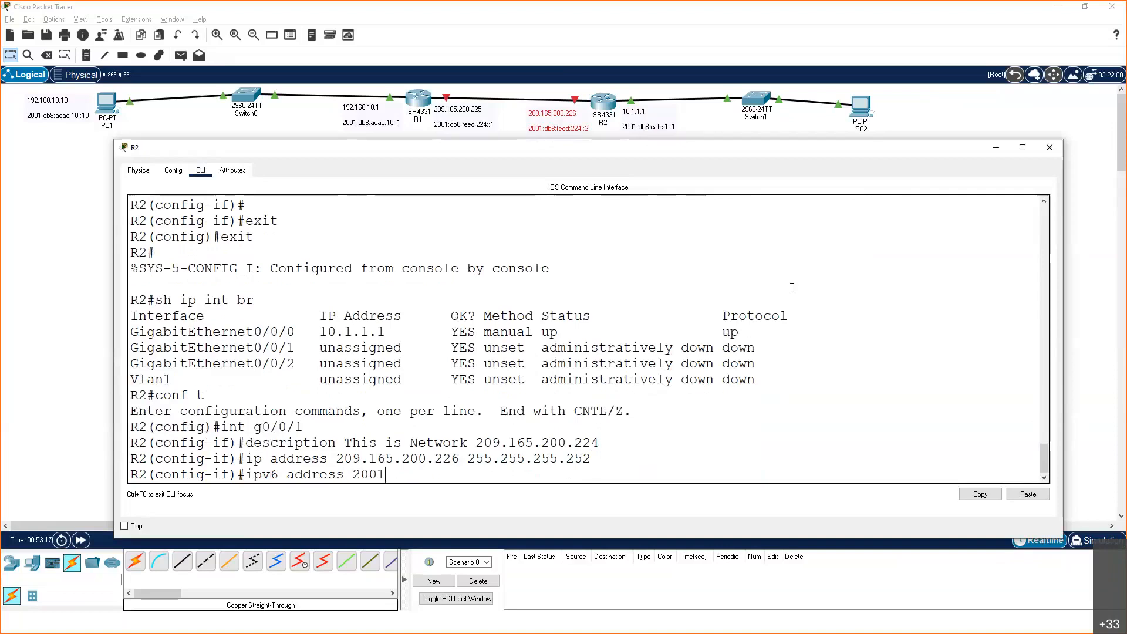
text(:db8:feed:224::2)
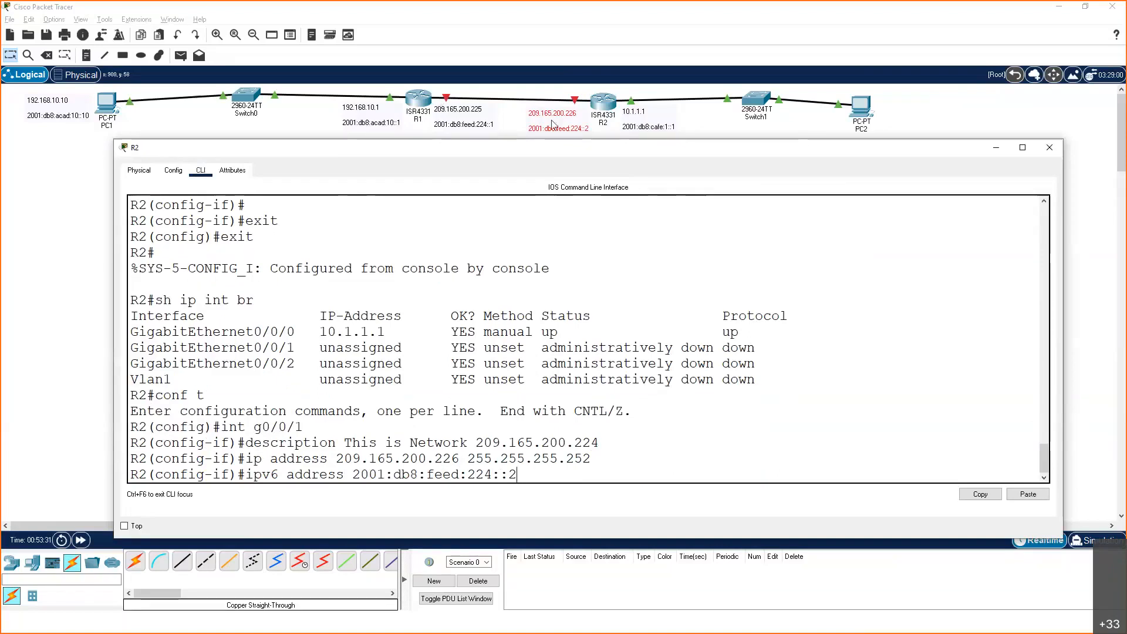
text(/64)
key(Return)
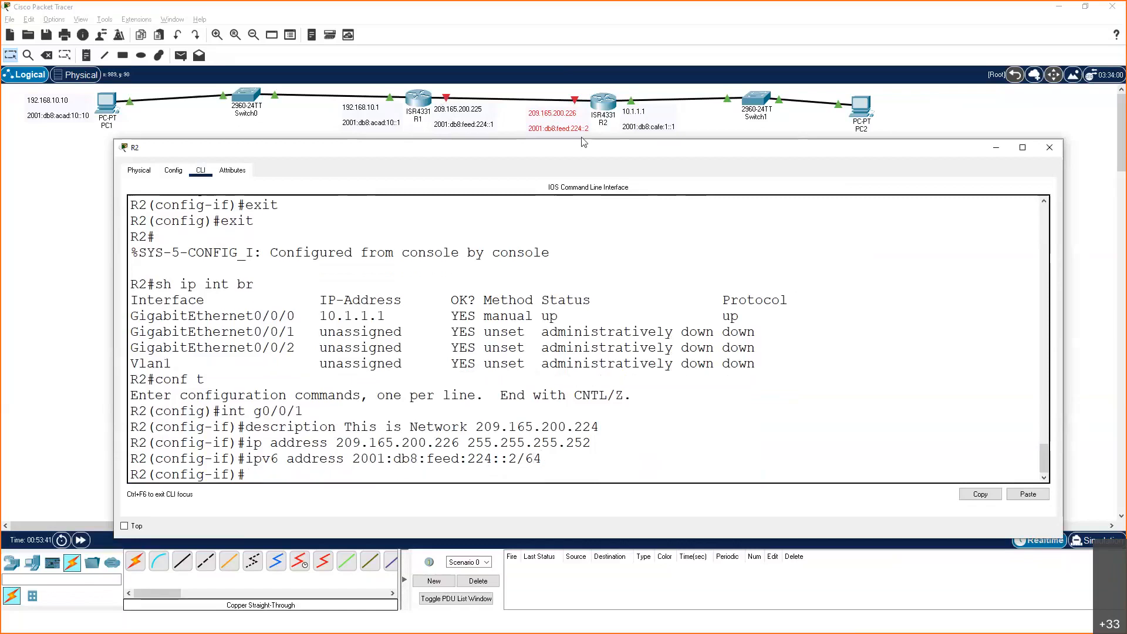
Enable R2's interface g0/0/1 with the no shut command
text(no shut)
key(Return)
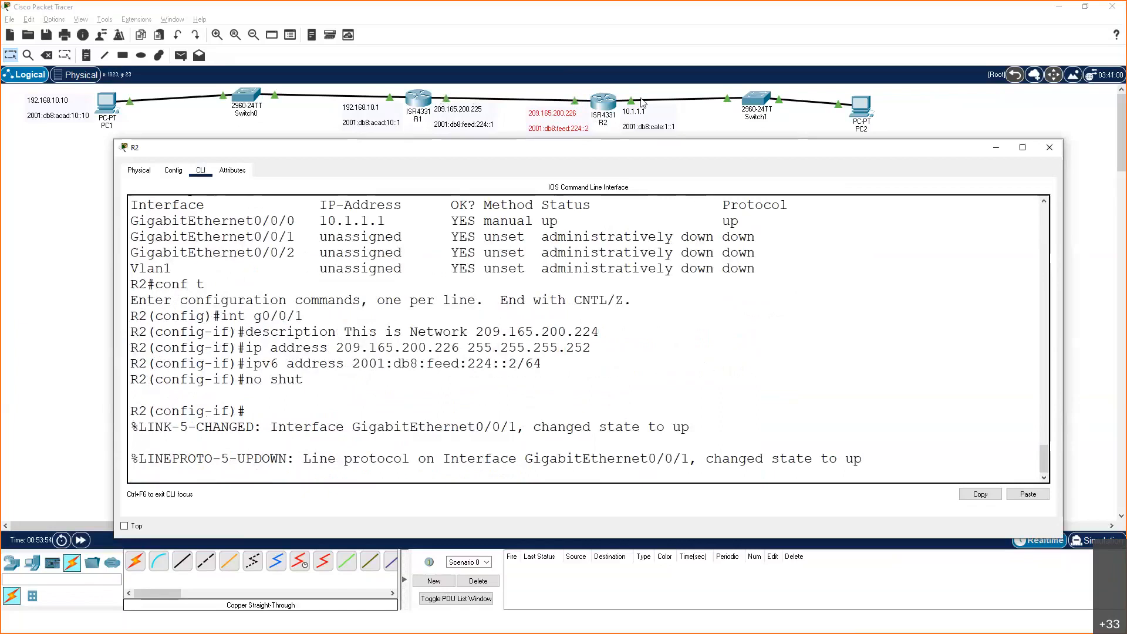
key(Return)
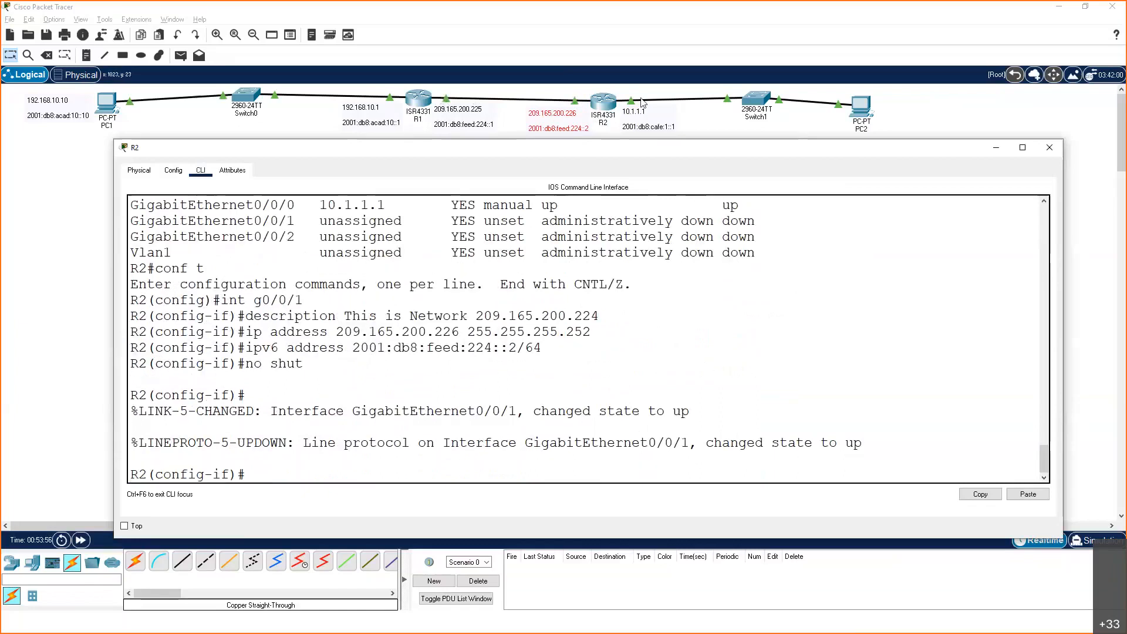
Leave R2's configuration modes and check its interfaces with sh ip int br
text(exit)
key(Return)
text(exit)
key(Return)
key(Return)
text(sh ip)
text( int )
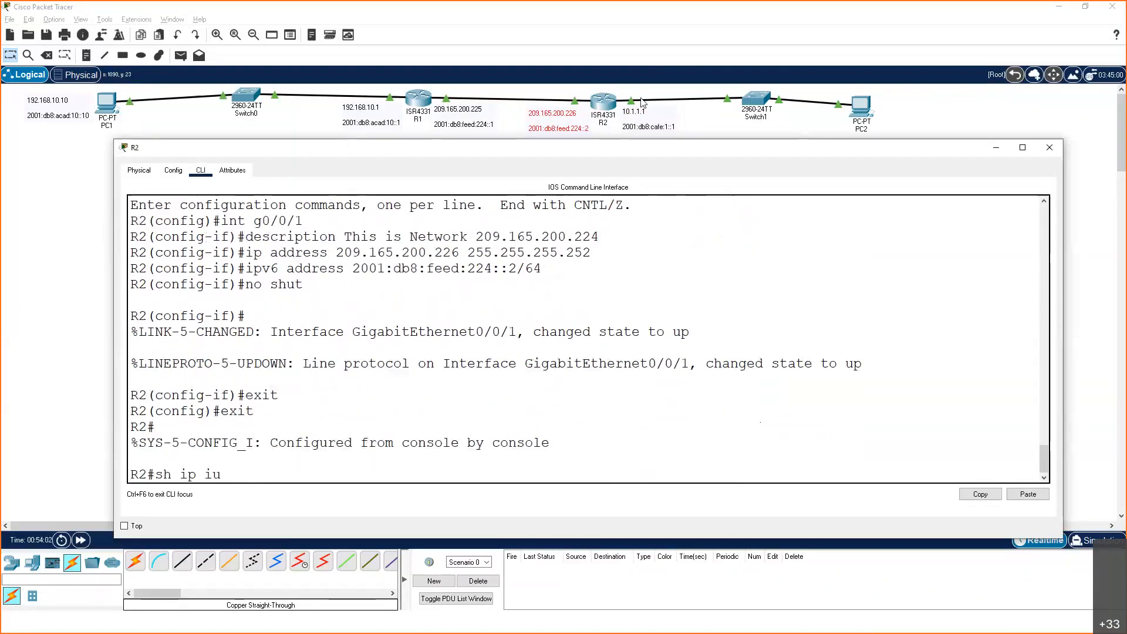
text(br)
key(Return)
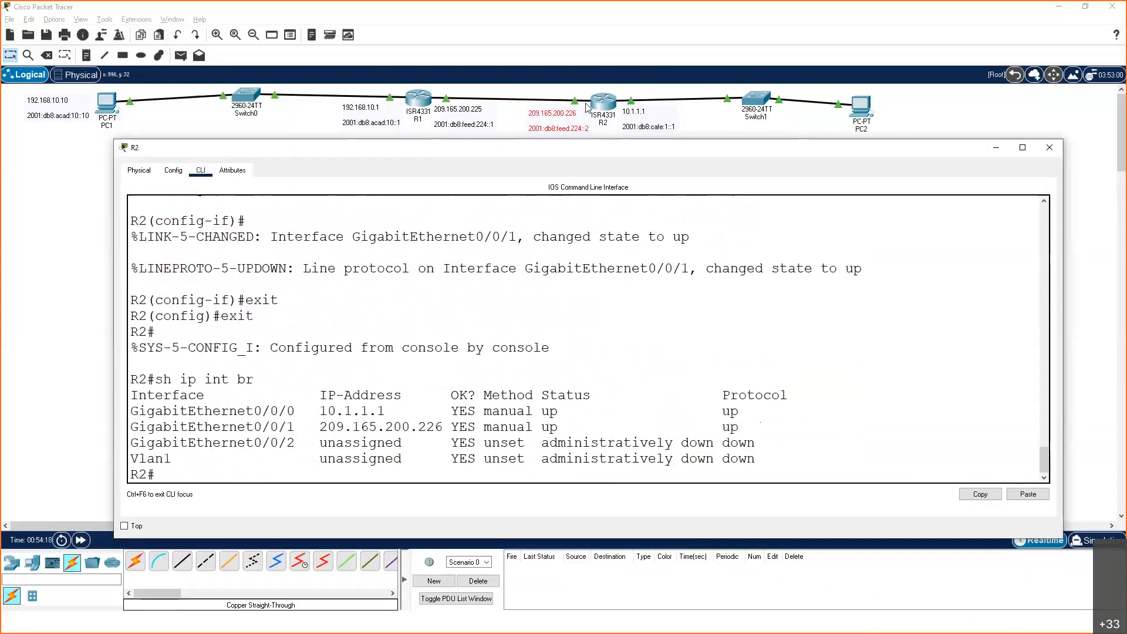
Ping R2's own g0/0/1 address 209.165.200.226 from its command line
key(Up)
key(BackSpace)
key(BackSpace)
key(BackSpace)
key(BackSpace)
key(BackSpace)
key(BackSpace)
key(BackSpace)
key(BackSpace)
key(BackSpace)
key(BackSpace)
key(BackSpace)
key(BackSpace)
text(ping)
text(209.165.20)
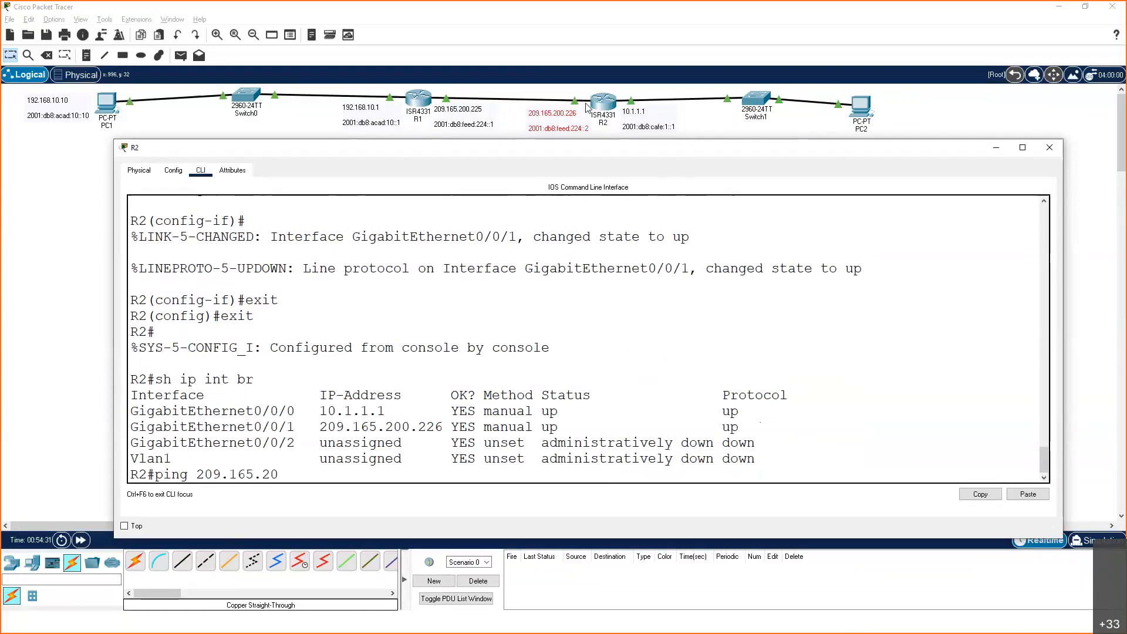
text(0.226)
key(Return)
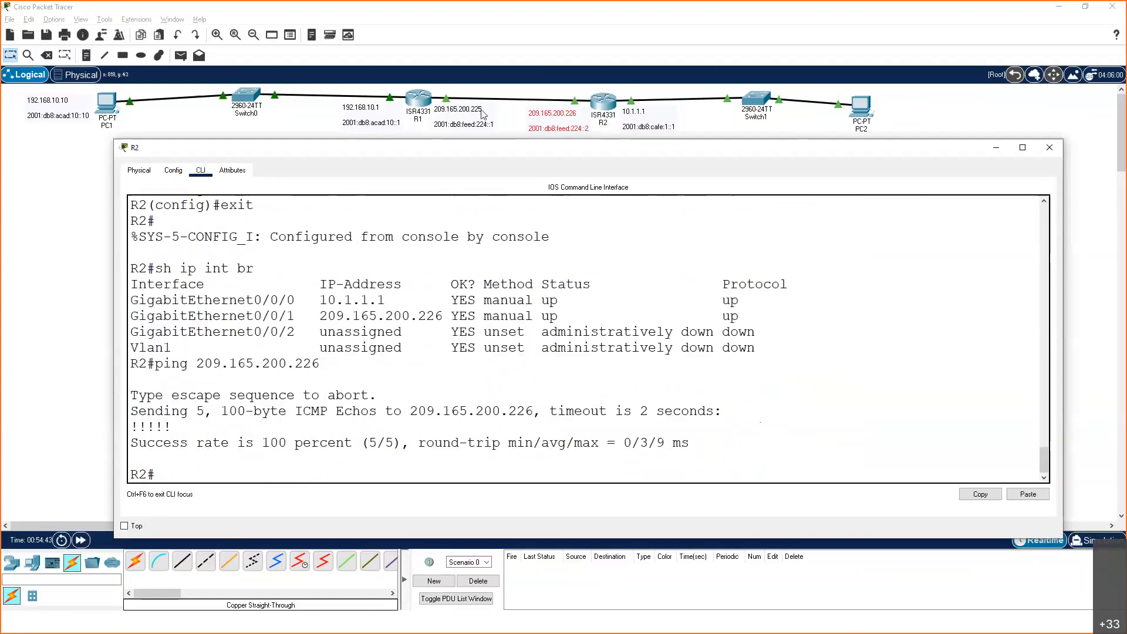
Ping R1's address 209.165.200.225 from R2 twice
key(Up)
key(BackSpace)
text(5.200.225)
key(Return)
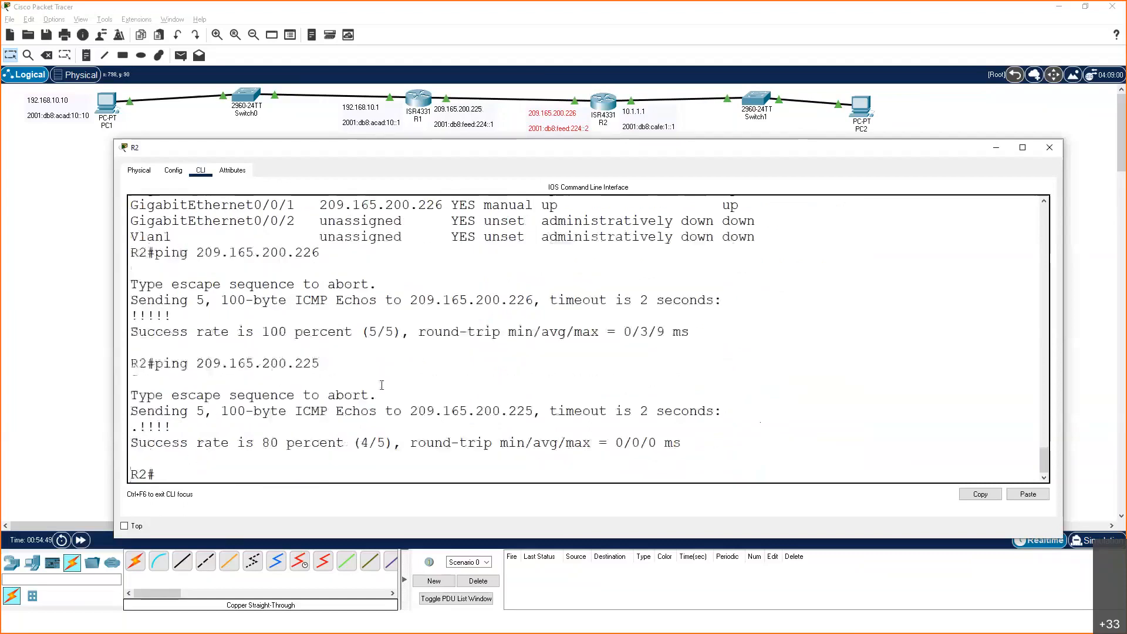
key(Up)
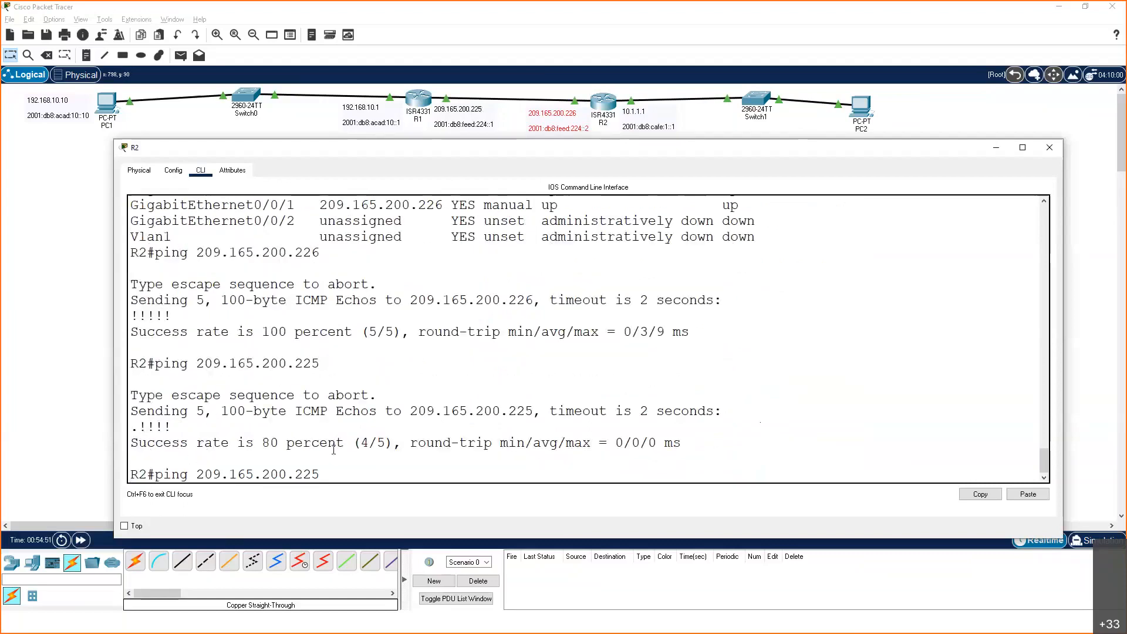
key(Return)
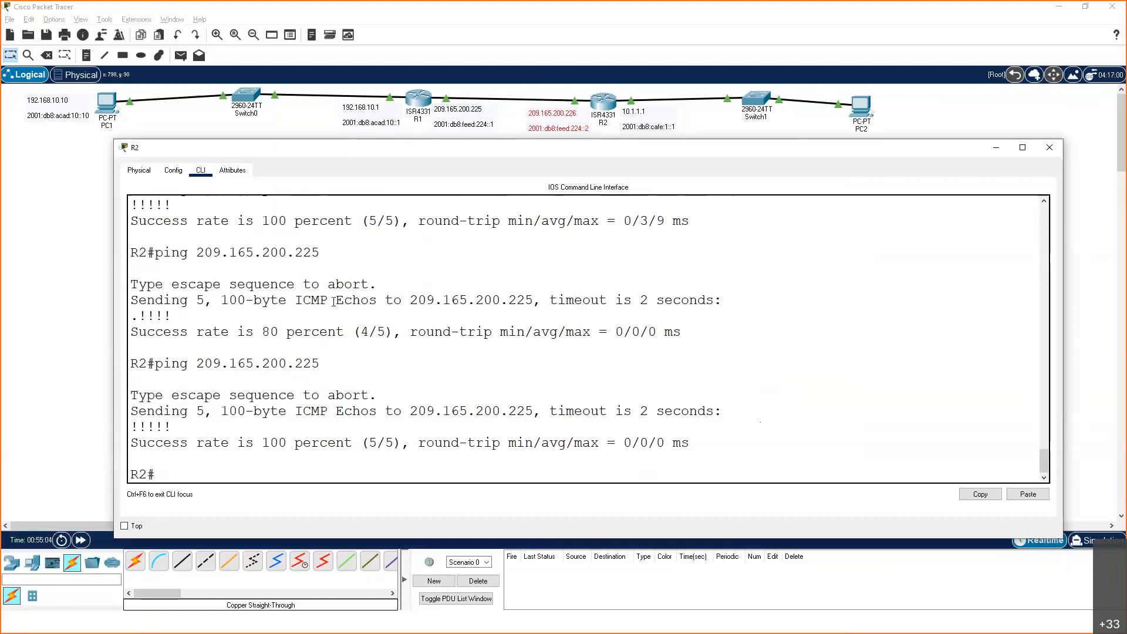
Open PC1's Command Prompt, ping its own address 192.168.10.10, and widen the PC1 window
click(111, 109)
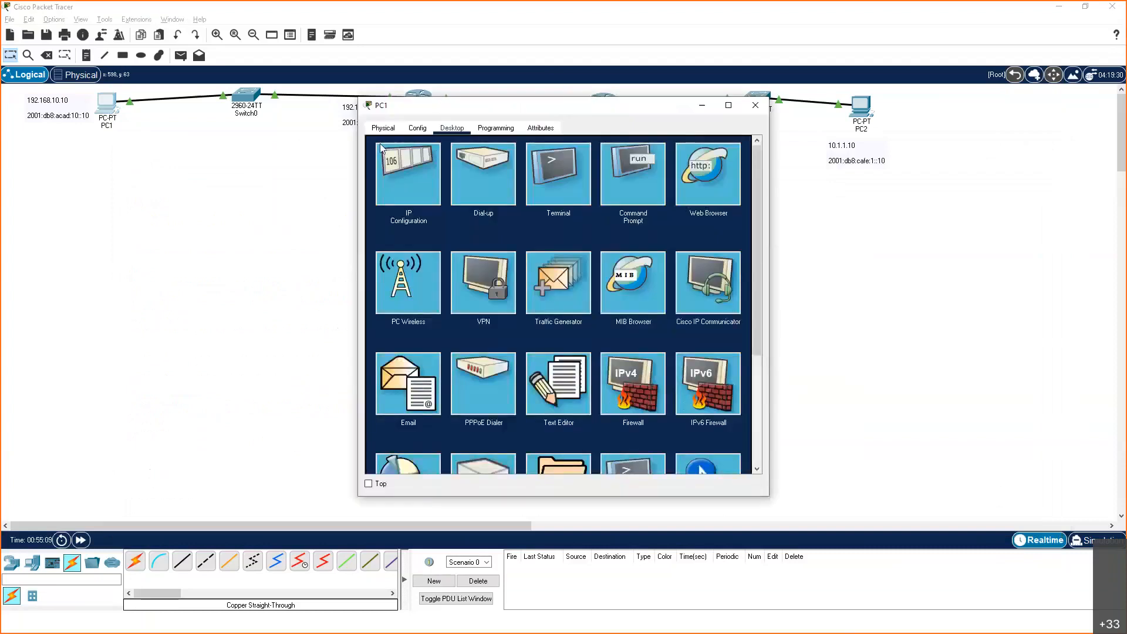
drag(578, 105, 519, 146)
click(565, 233)
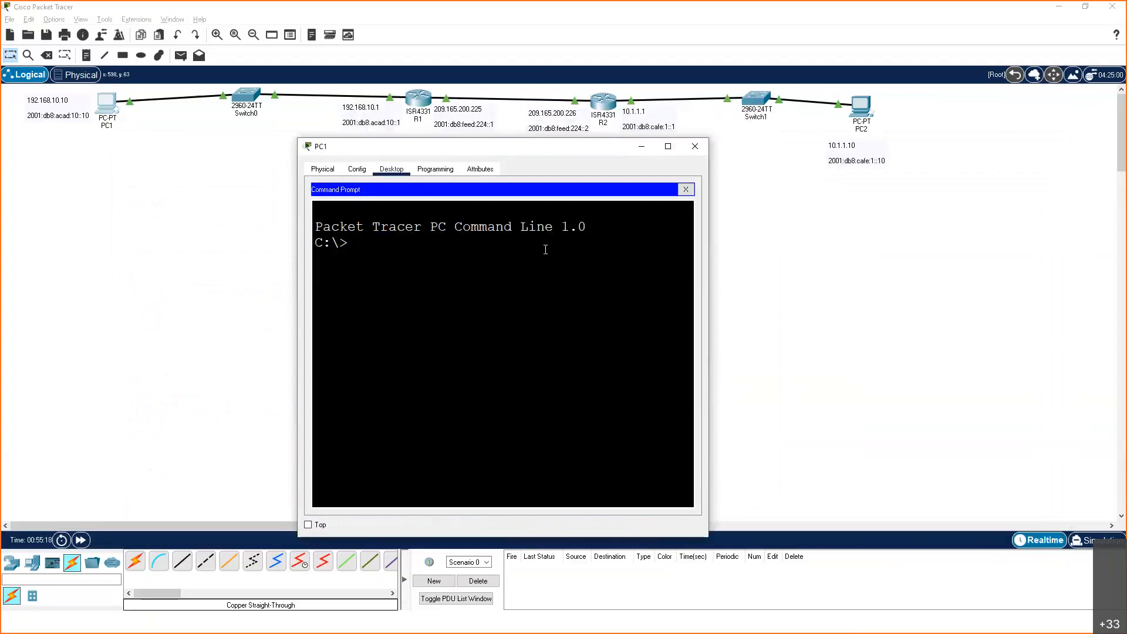
text(ping 192.168.10.10)
key(Return)
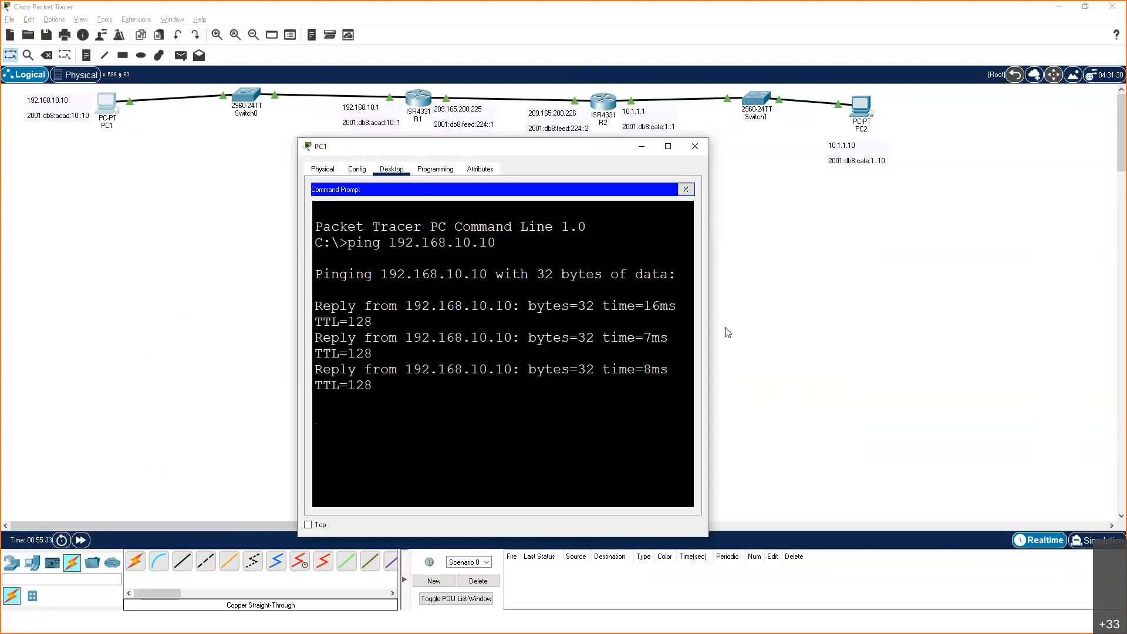
drag(901, 332, 899, 331)
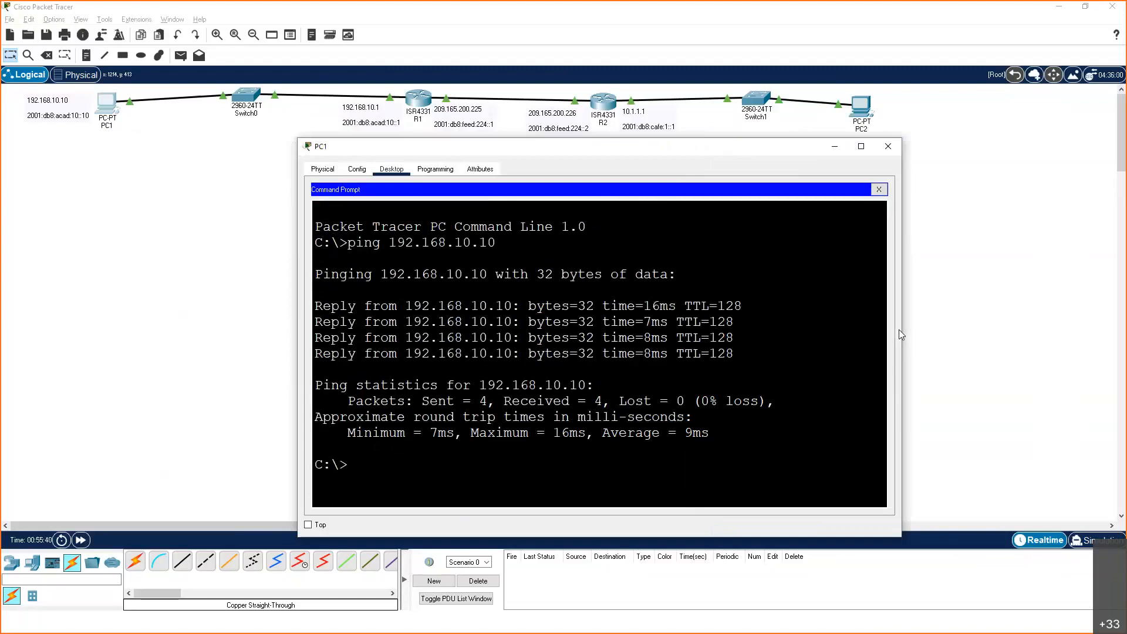
Ping PC1's own IPv6 address 2001:db8:acad:10::10 from its Command Prompt
key(Up)
key(BackSpace)
key(BackSpace)
key(BackSpace)
key(BackSpace)
key(BackSpace)
key(BackSpace)
key(BackSpace)
key(BackSpace)
key(BackSpace)
key(BackSpace)
key(BackSpace)
key(BackSpace)
key(BackSpace)
text(2001:db8:acad:10::)
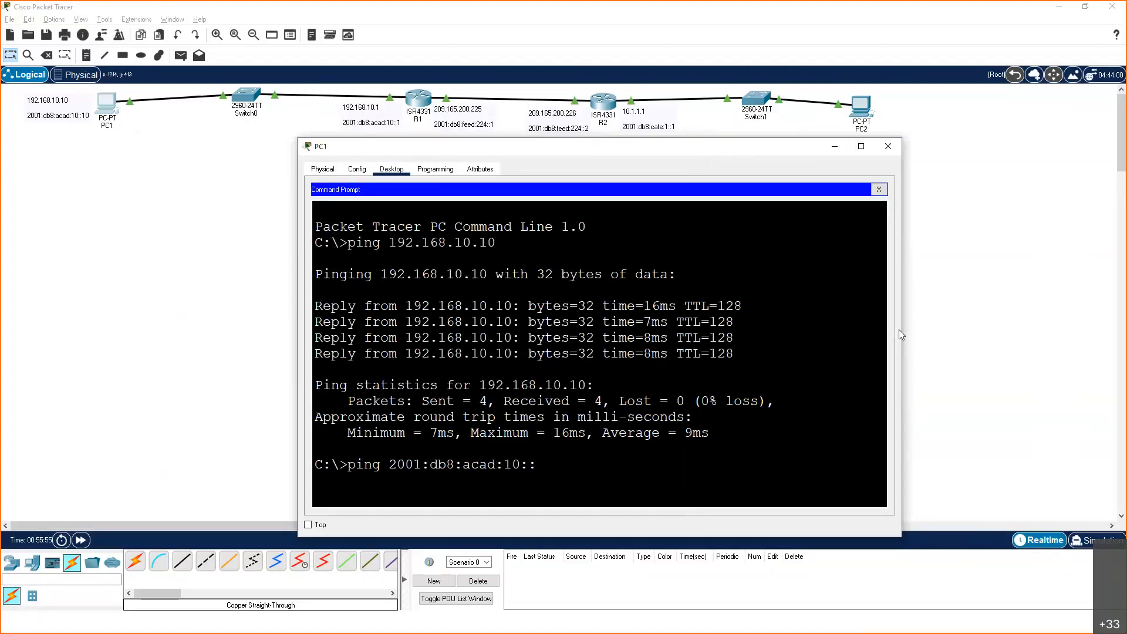
text(10)
key(Return)
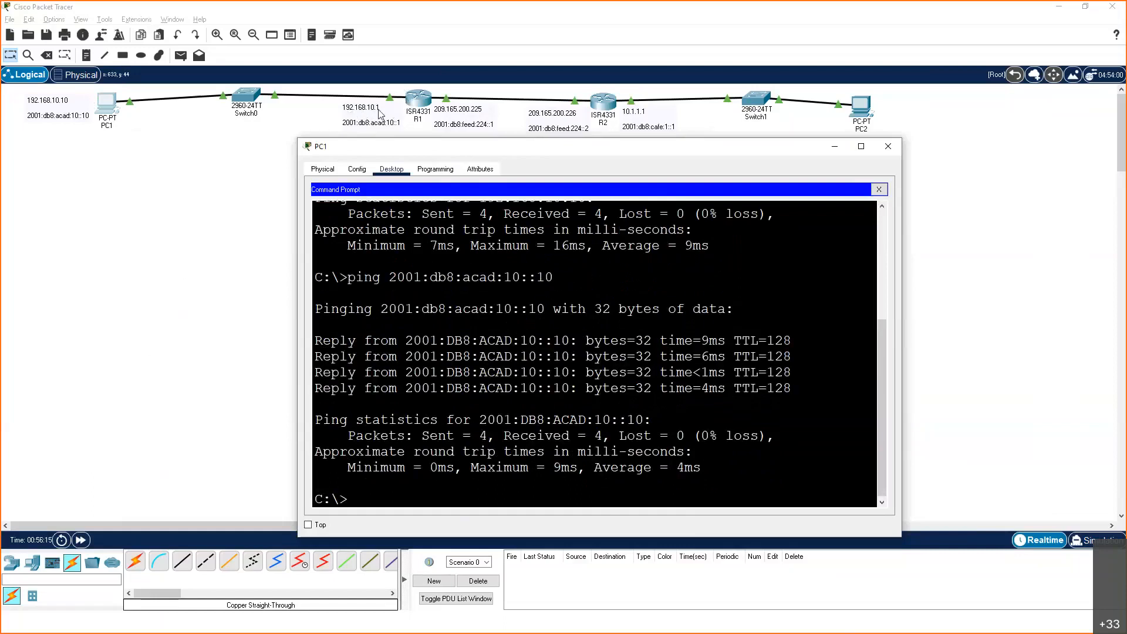
Ping R1's LAN gateway from PC1 at both 192.168.10.1 and 2001:db8:acad:10::1
text(ping 192.168.10.10)
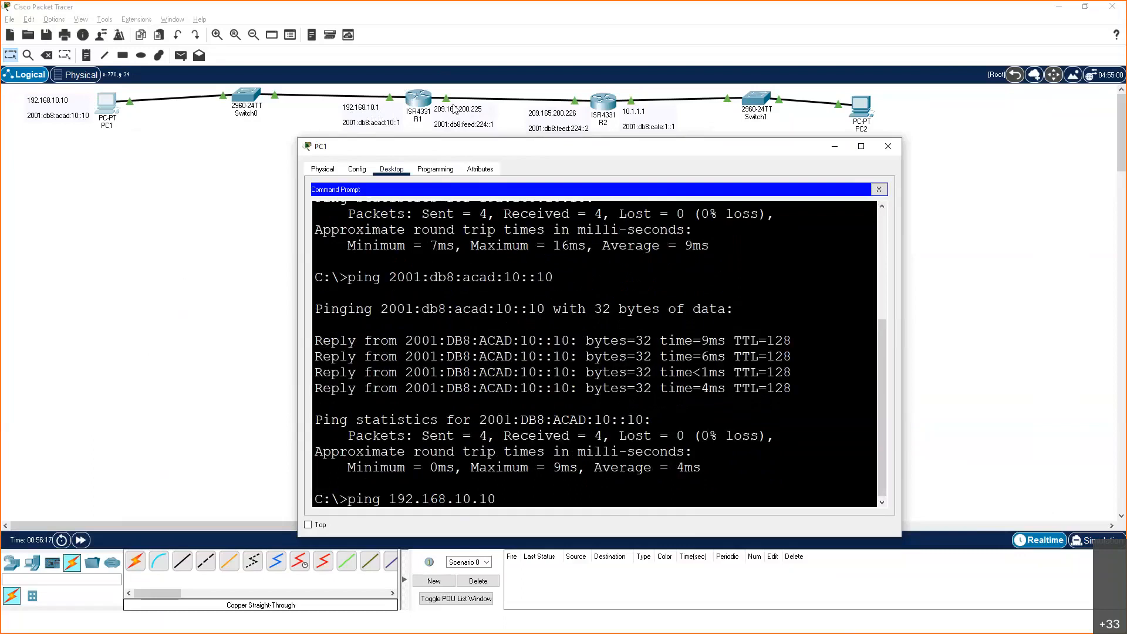
key(BackSpace)
key(Return)
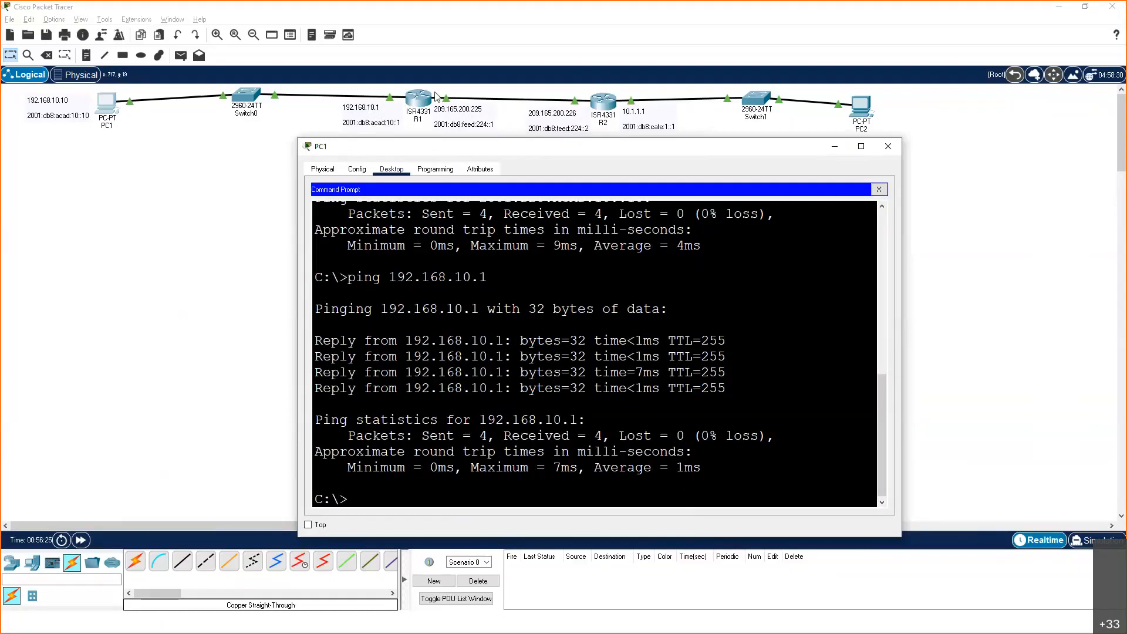
key(Up)
key(Up)
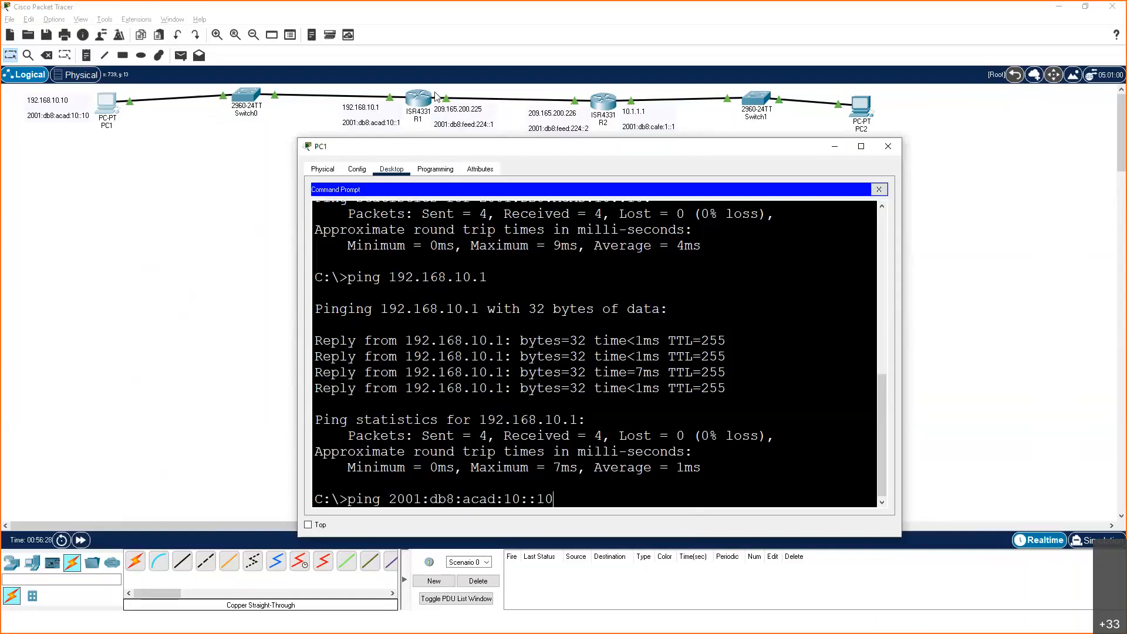
key(BackSpace)
key(Return)
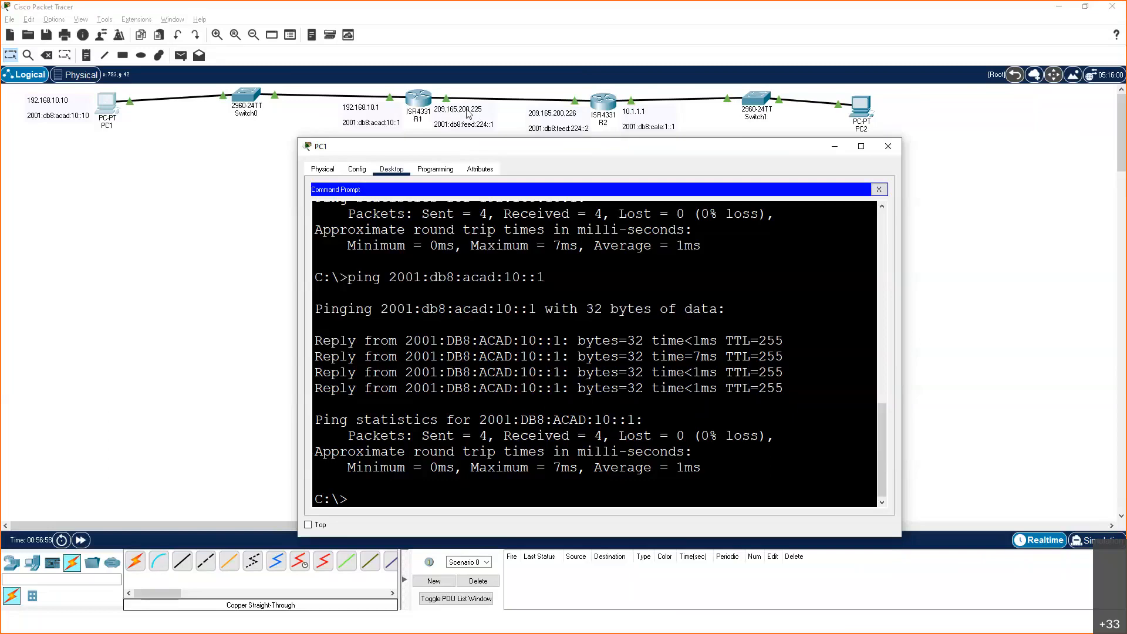
Ping R1's far-side address 209.165.200.225 from PC1
key(Up)
key(Up)
key(BackSpace)
key(BackSpace)
key(BackSpace)
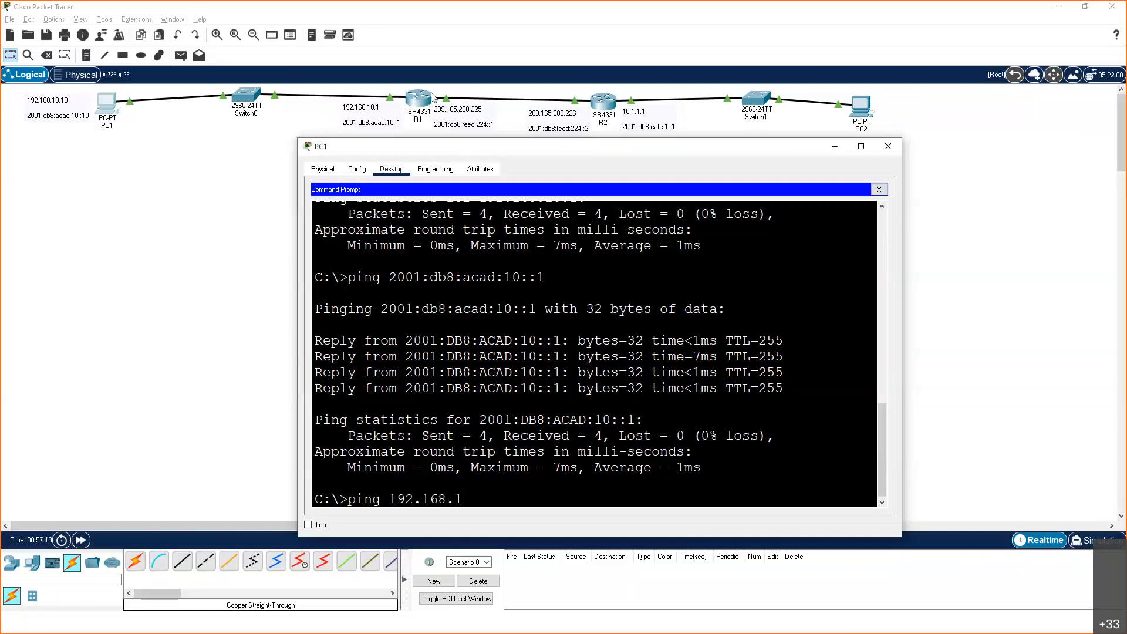
key(BackSpace)
key(BackSpace)
key(BackSpace)
key(BackSpace)
key(BackSpace)
key(BackSpace)
key(BackSpace)
text(209.165.200.225)
key(Return)
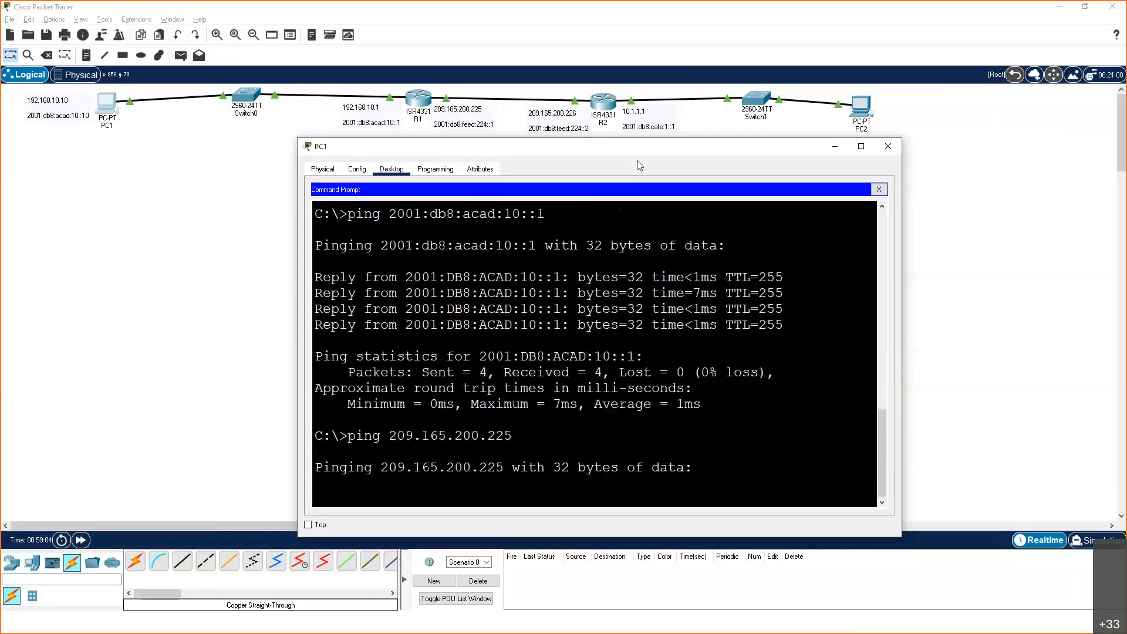
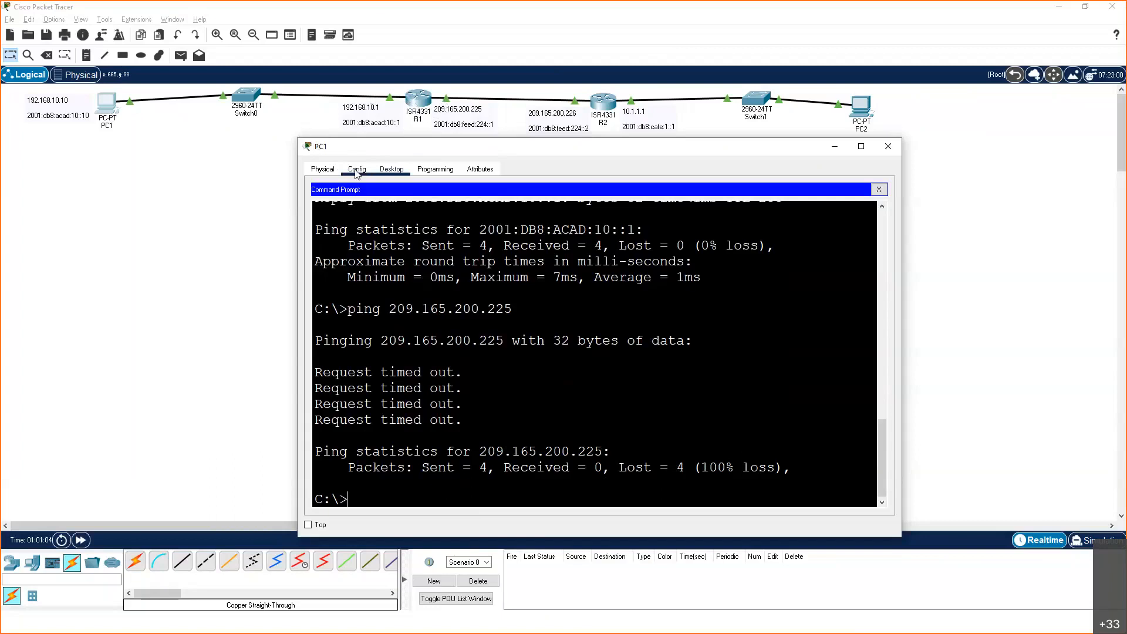
Set PC1's IPv4 default gateway to 192.168.10.1 in its IP Configuration
click(879, 189)
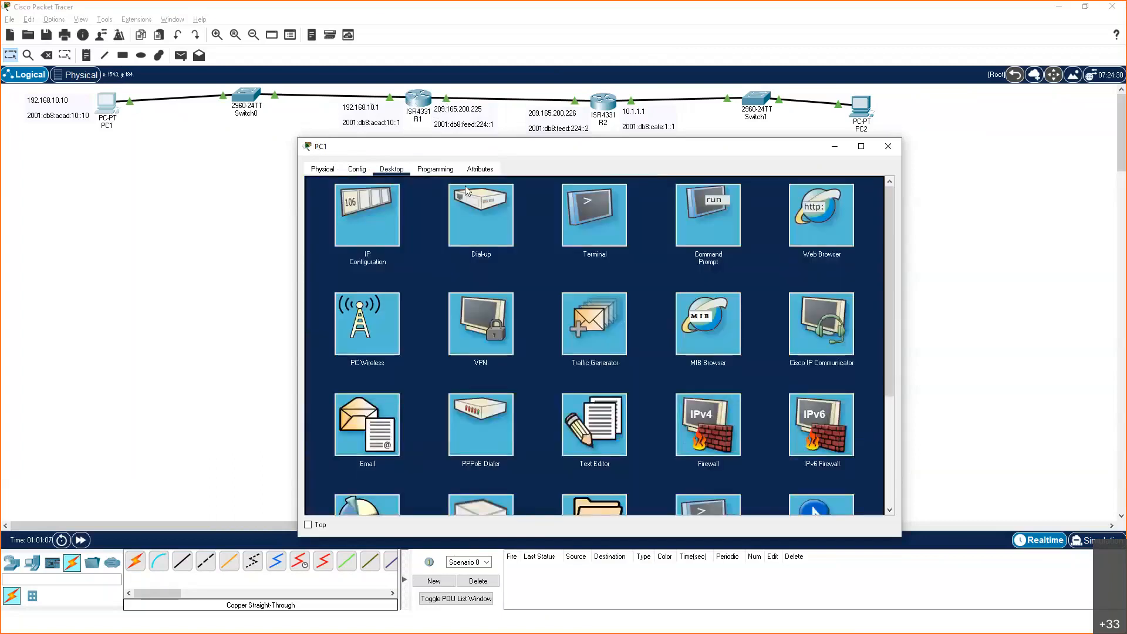
click(379, 214)
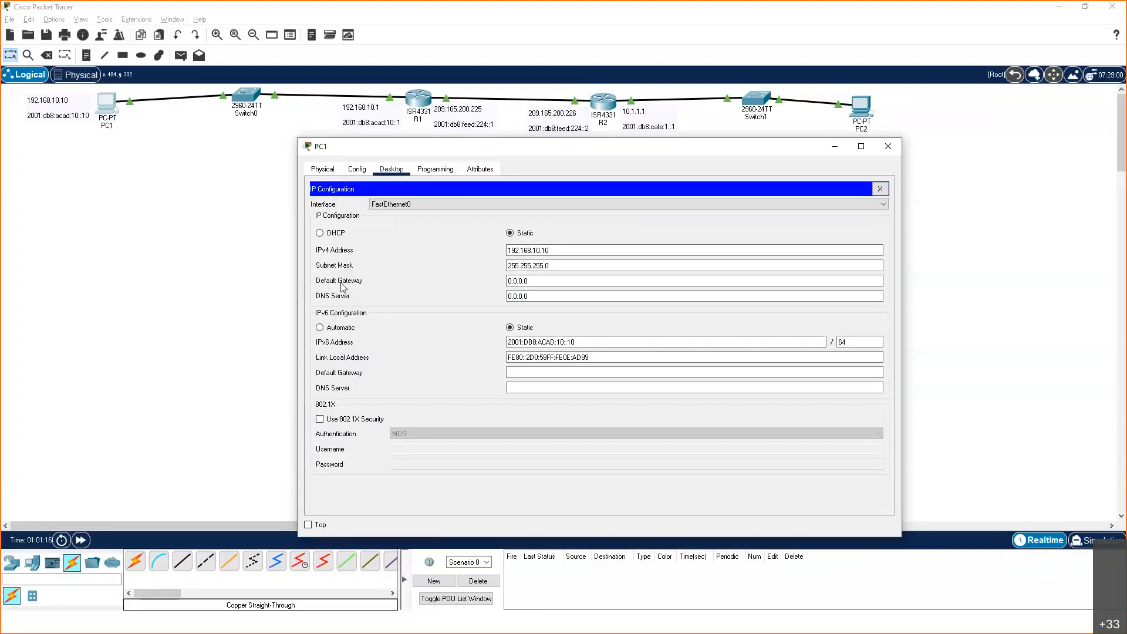
click(513, 282)
click(537, 281)
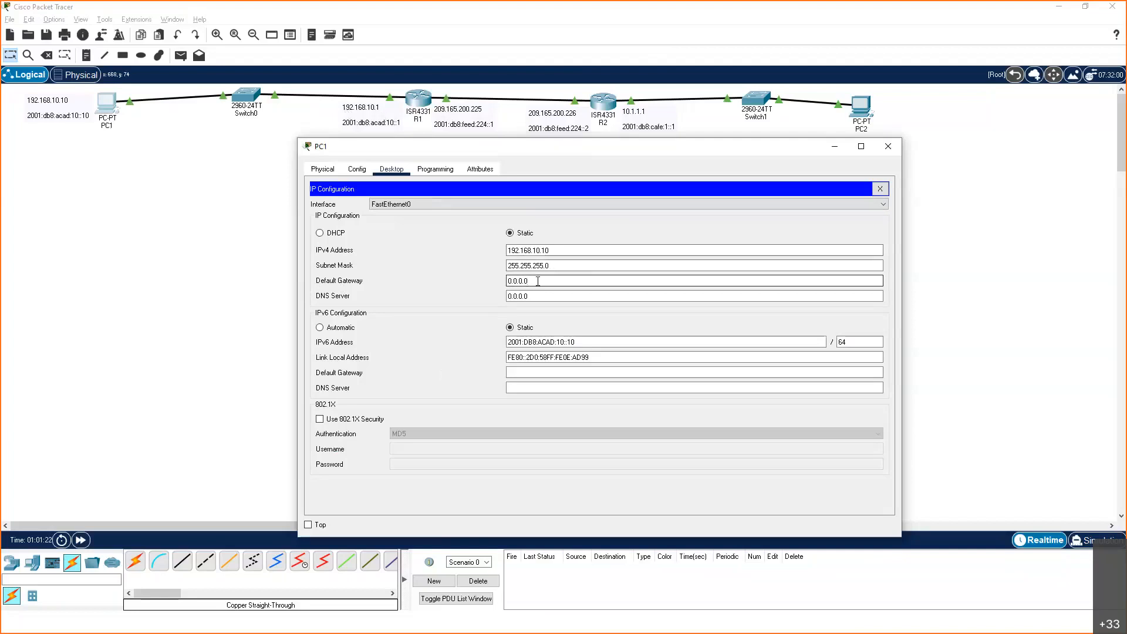
key(BackSpace)
key(BackSpace)
key(BackSpace)
key(BackSpace)
key(BackSpace)
key(BackSpace)
text(192)
text(.168)
text(.10)
text(.1)
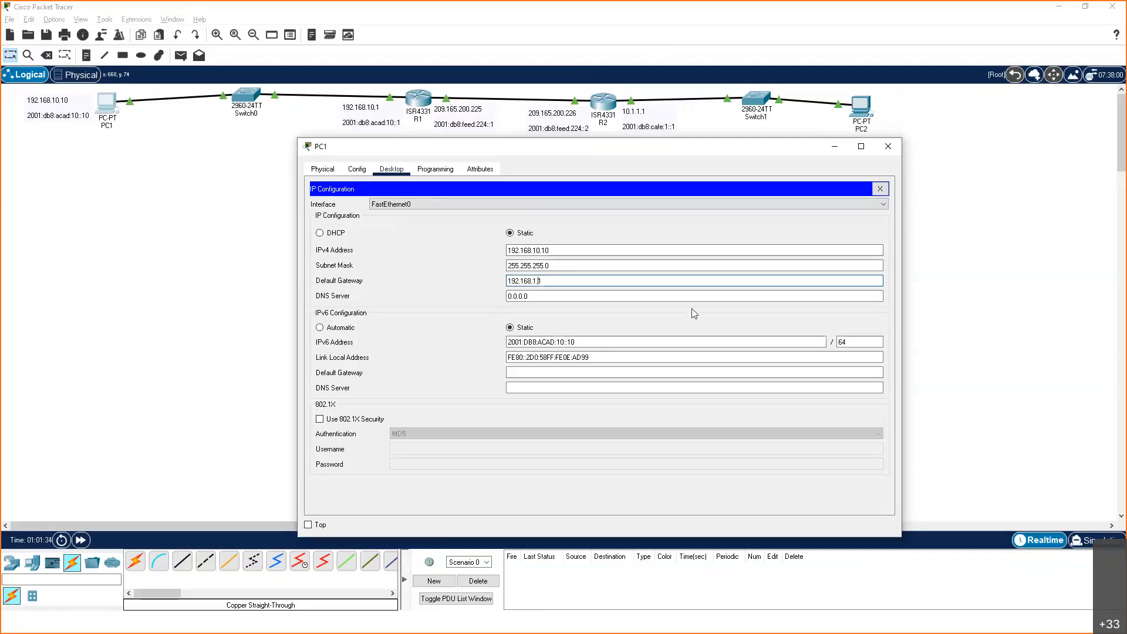
text(0)
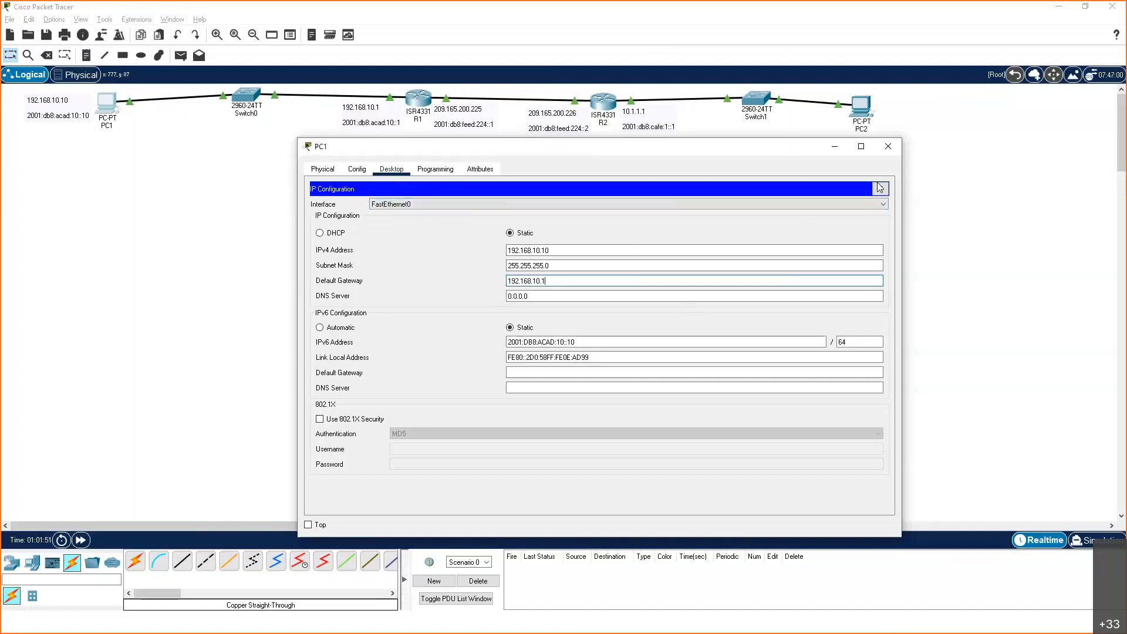
click(425, 171)
click(392, 168)
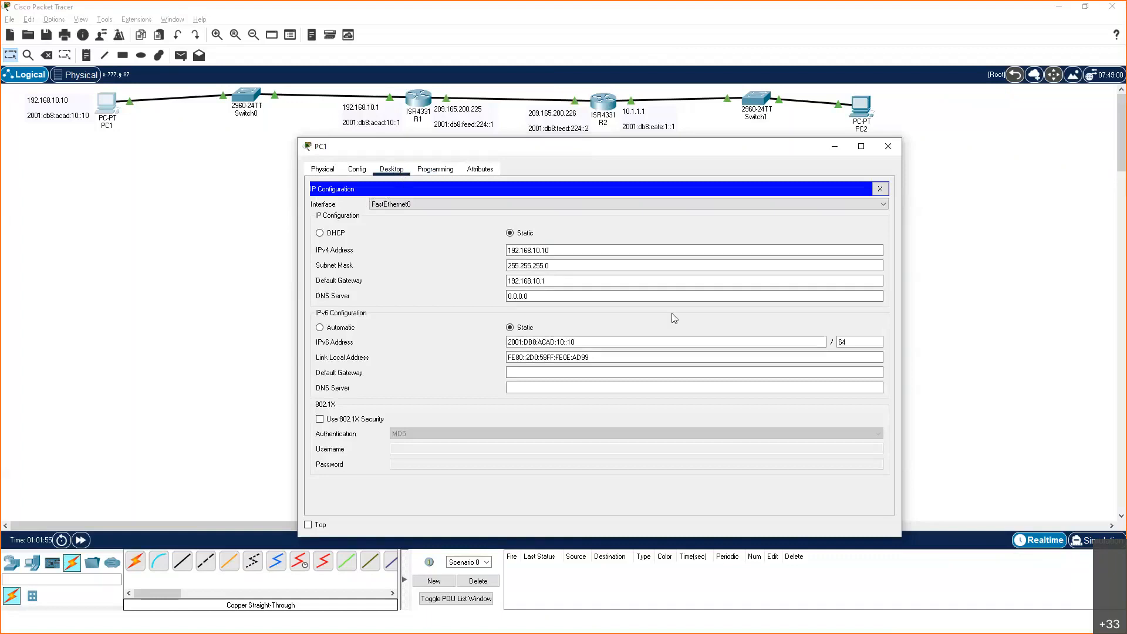
click(880, 188)
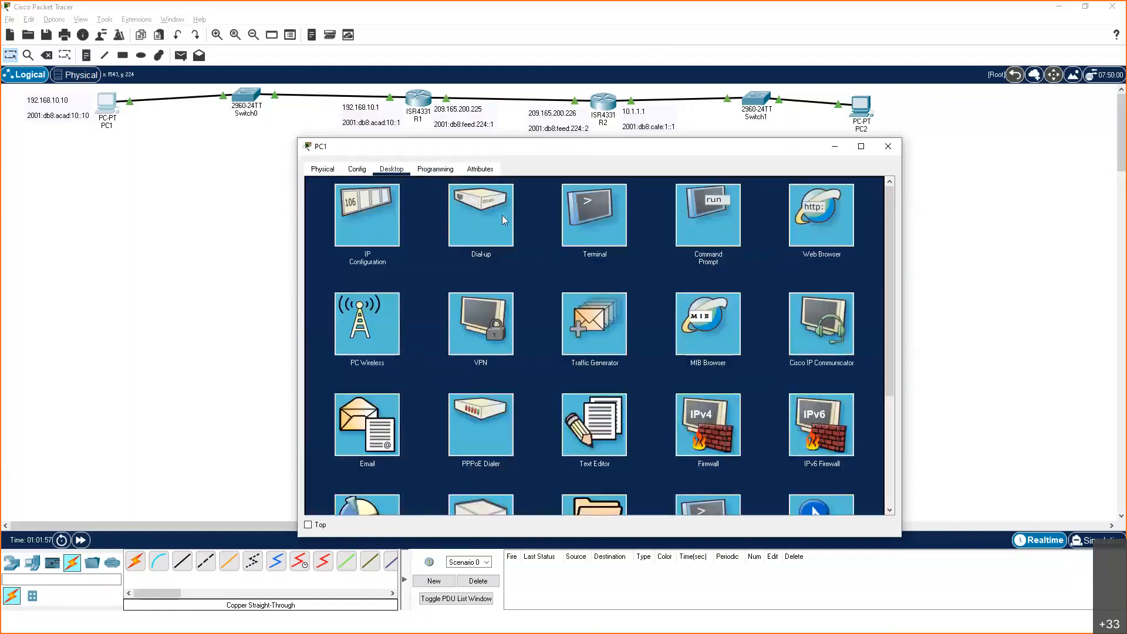
Repeat the ping to R1's far-side address 209.165.200.225 from PC1's Command Prompt
click(713, 222)
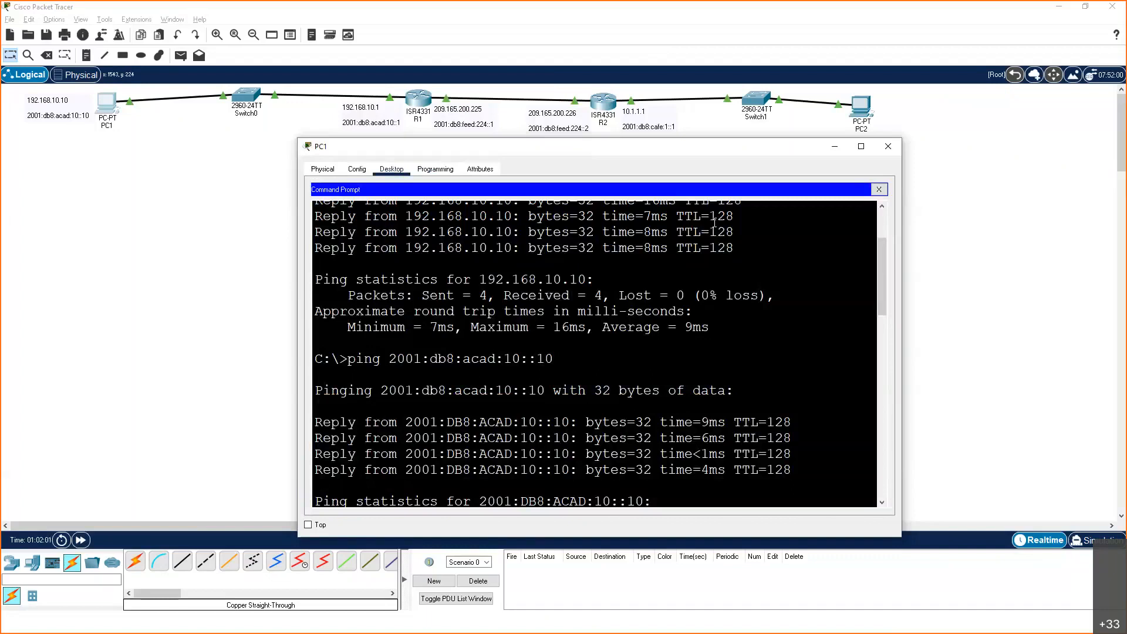
scroll(714, 222, down, 10)
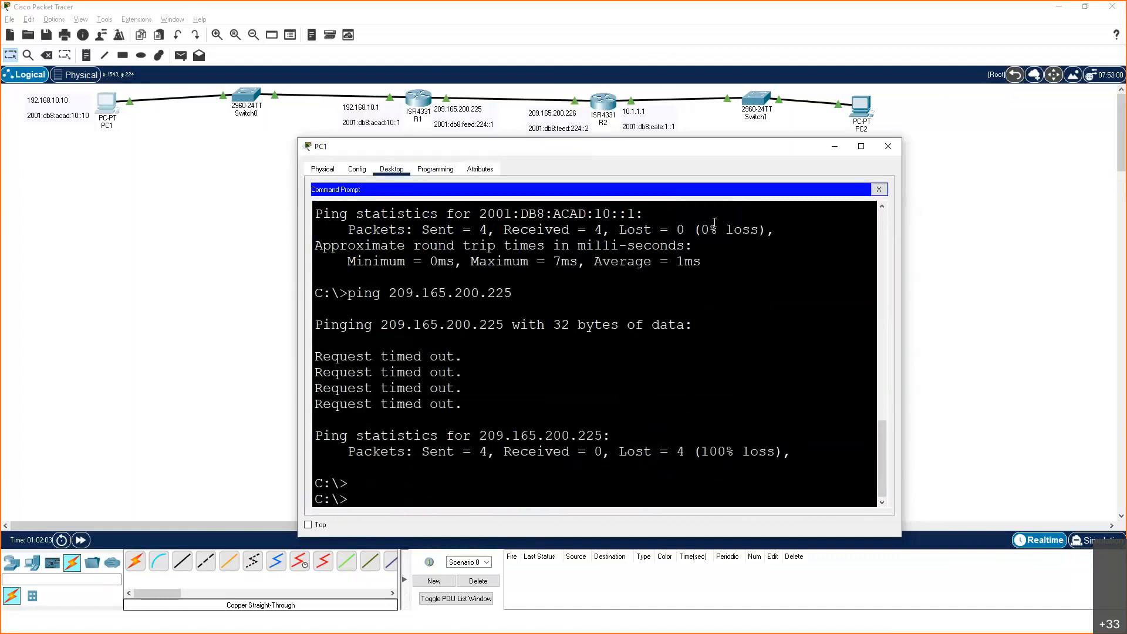
key(Up)
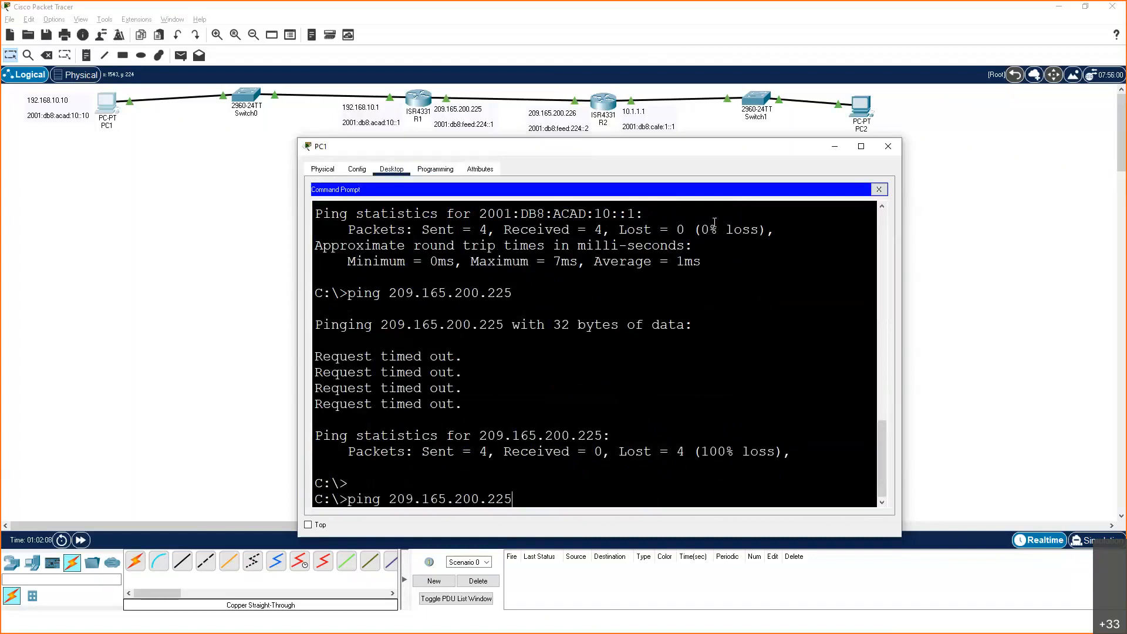
key(Return)
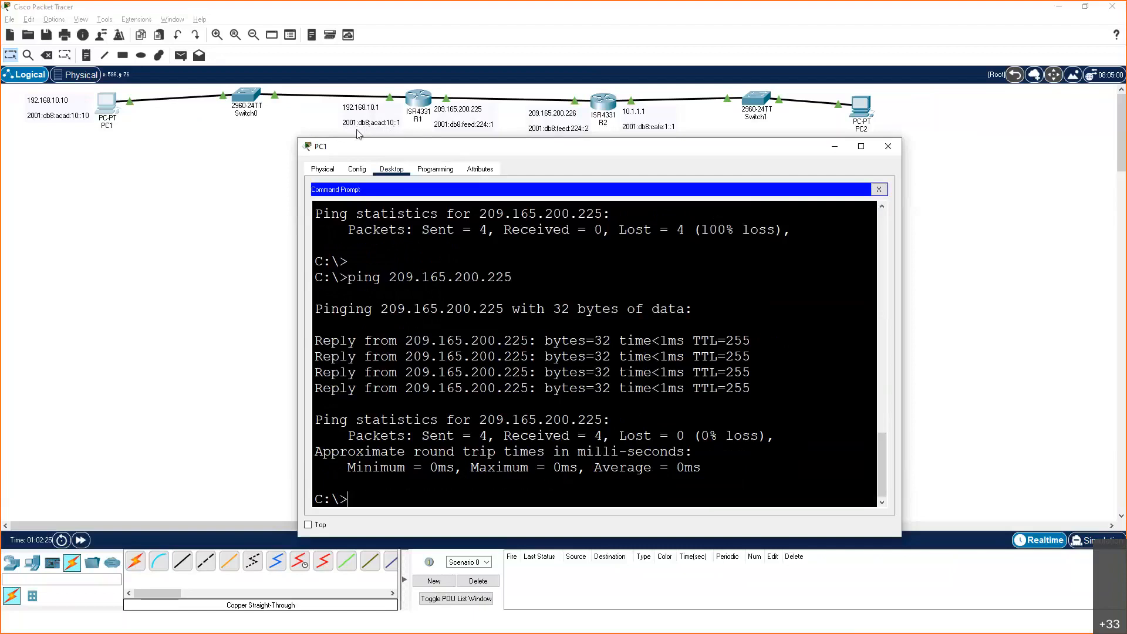
Ping R1's LAN-side IPv6 address 2001:db8:acad:10::1 from PC1 again
key(Up)
key(Up)
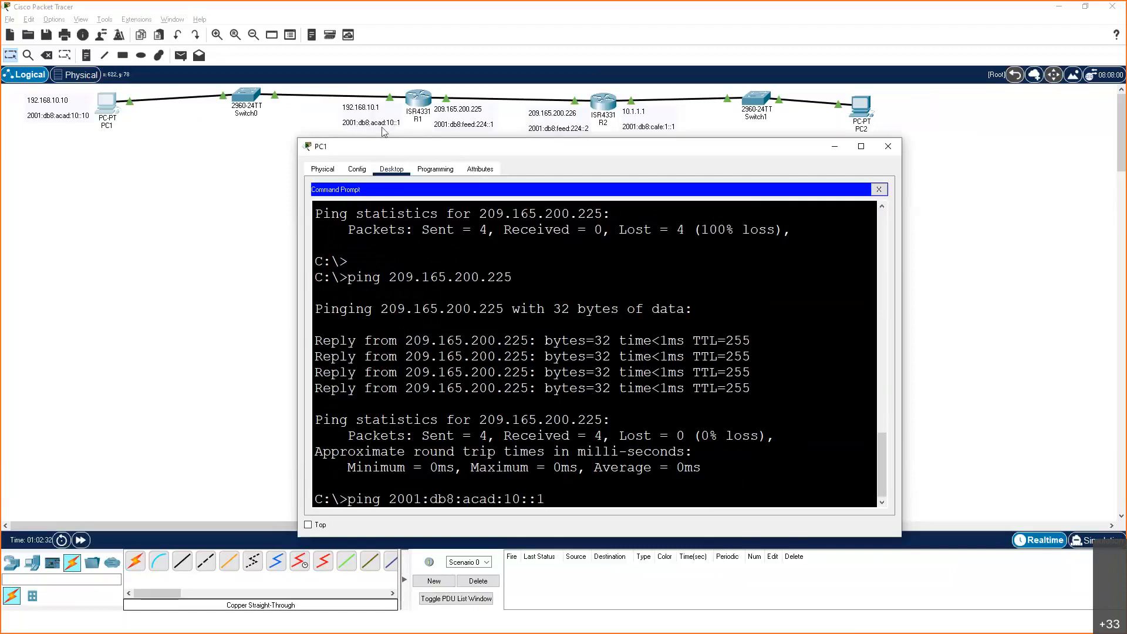
key(Return)
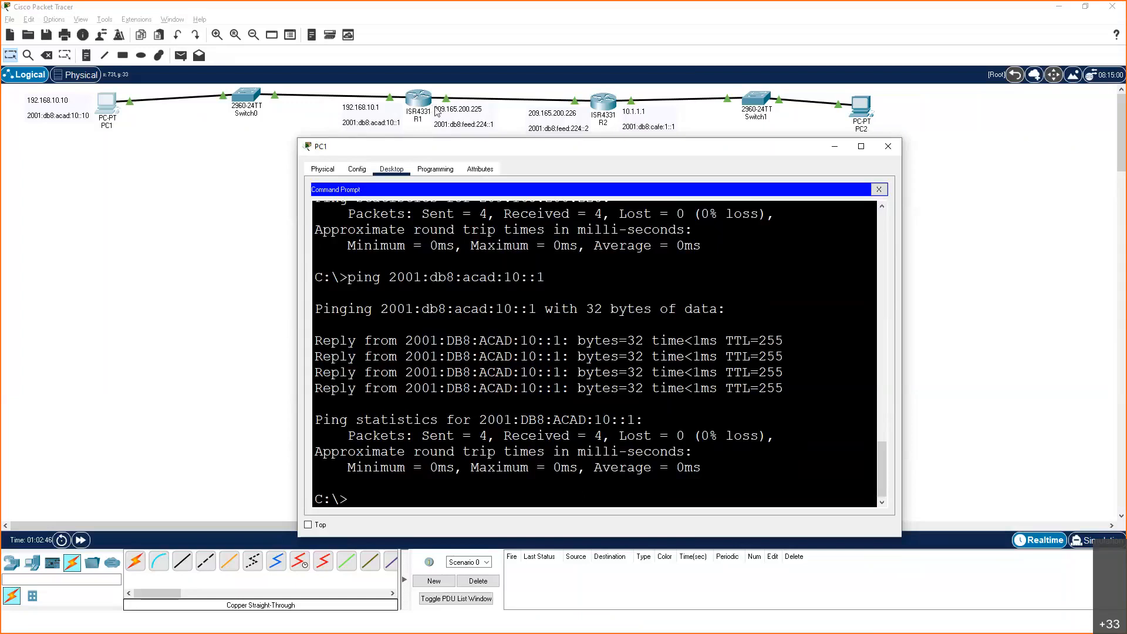
Ping R1's far-side IPv6 address 2001:db8:feed:224::1 from PC1
key(Up)
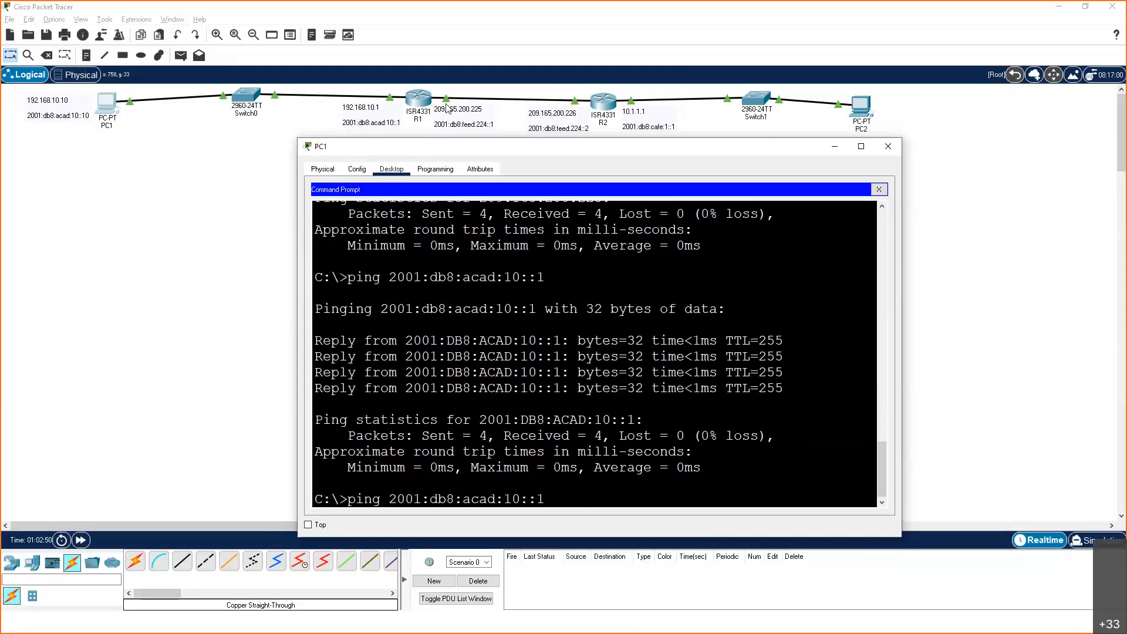
key(BackSpace)
key(BackSpace)
key(BackSpace)
key(BackSpace)
key(BackSpace)
key(BackSpace)
key(BackSpace)
key(BackSpace)
key(BackSpace)
key(BackSpace)
text(feed:224::1)
key(Return)
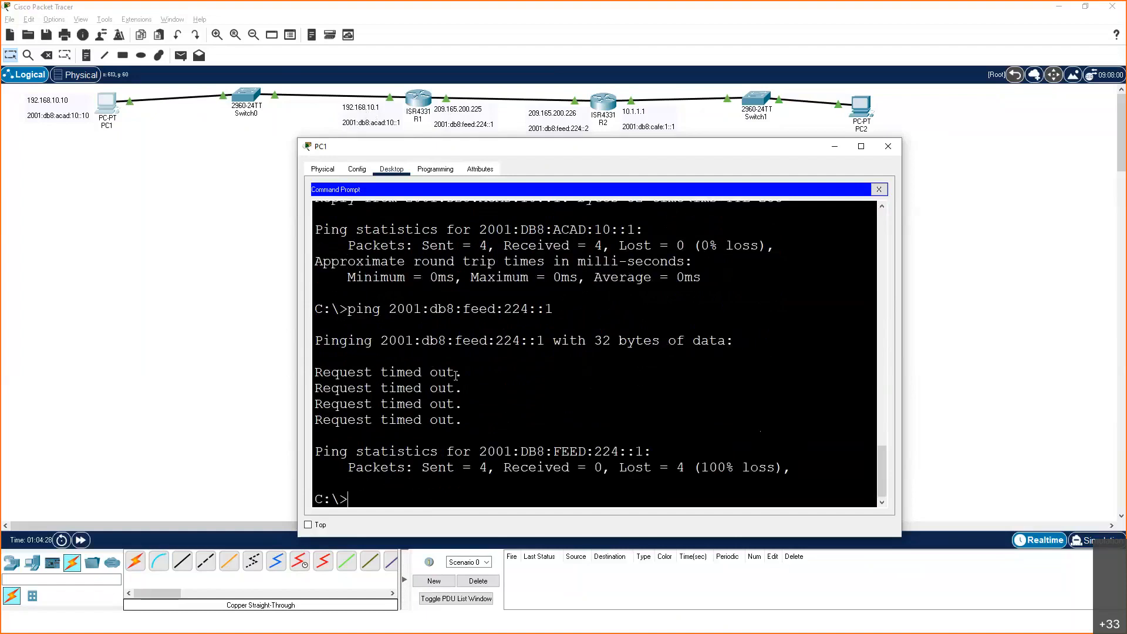
Set PC1's IPv6 default gateway to 2001:db8:acad:10::1 in its IP Configuration
click(879, 189)
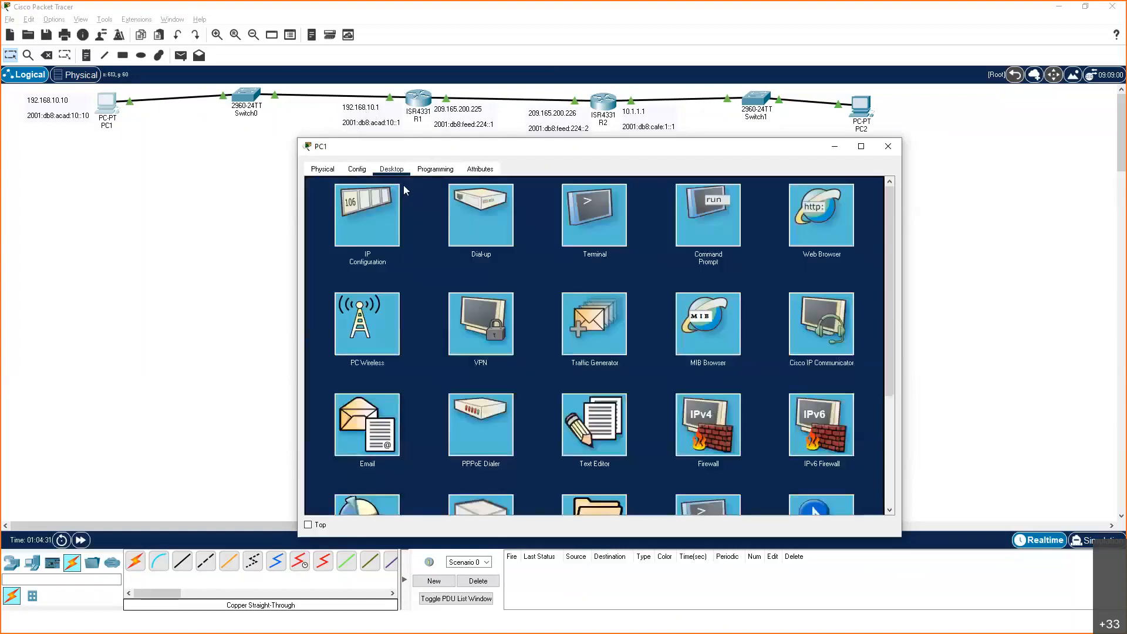
click(372, 230)
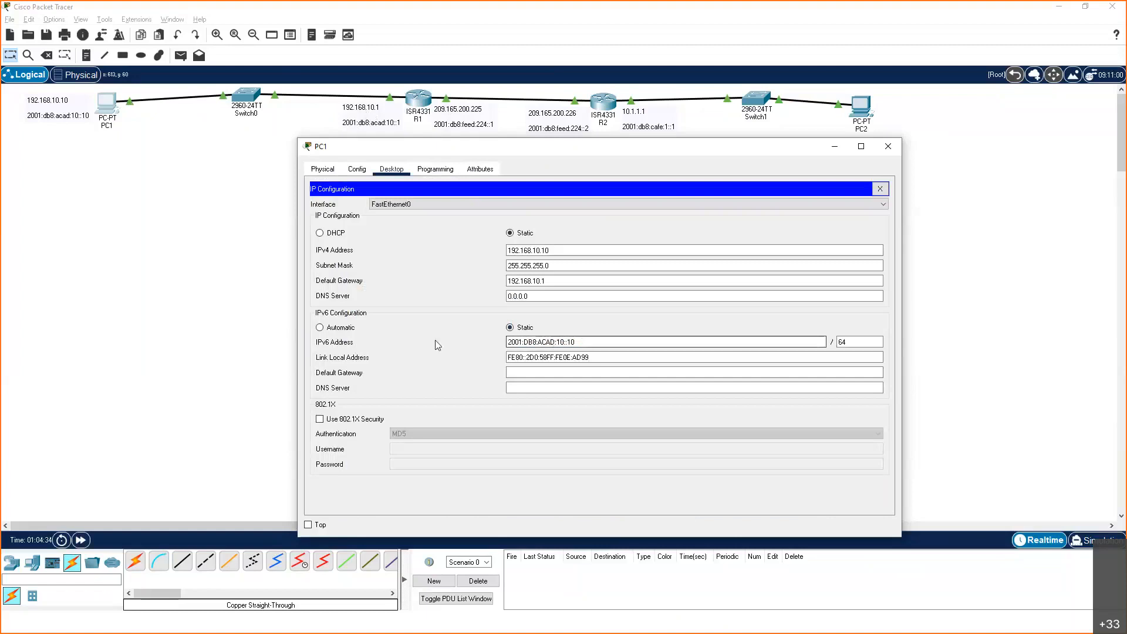
click(538, 376)
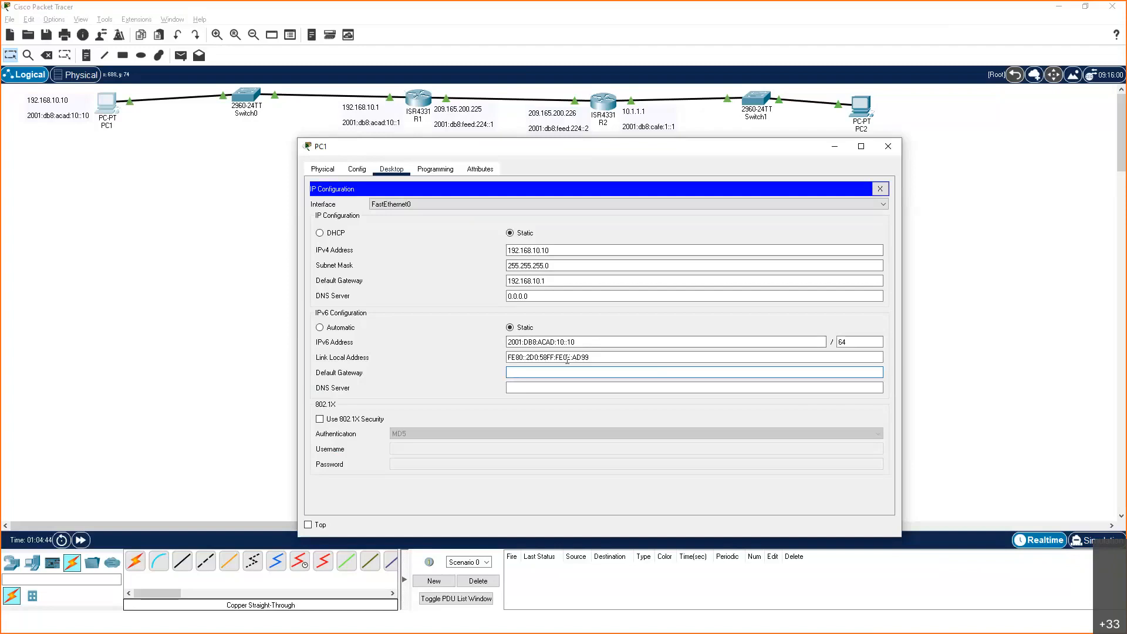
click(636, 384)
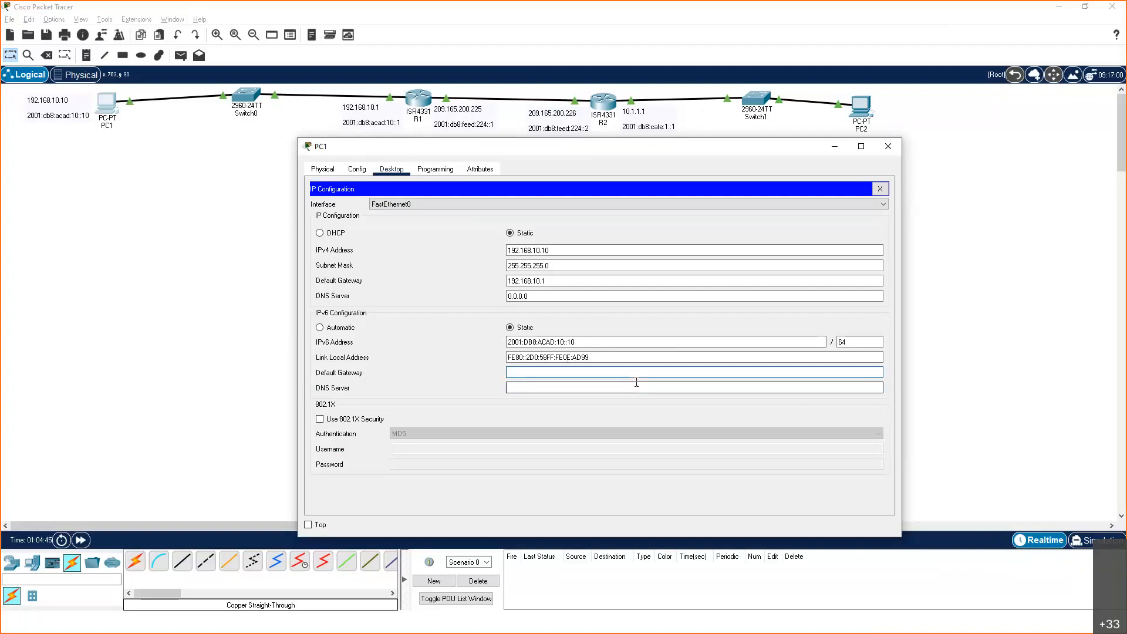
text(2001:db8:acad:10::1)
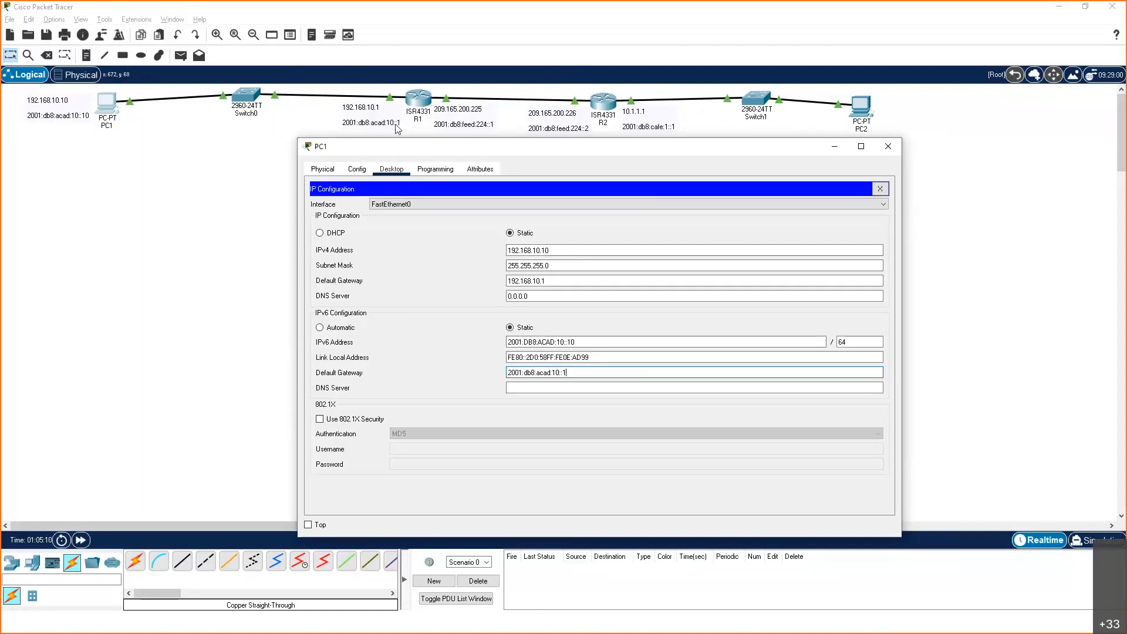
click(880, 189)
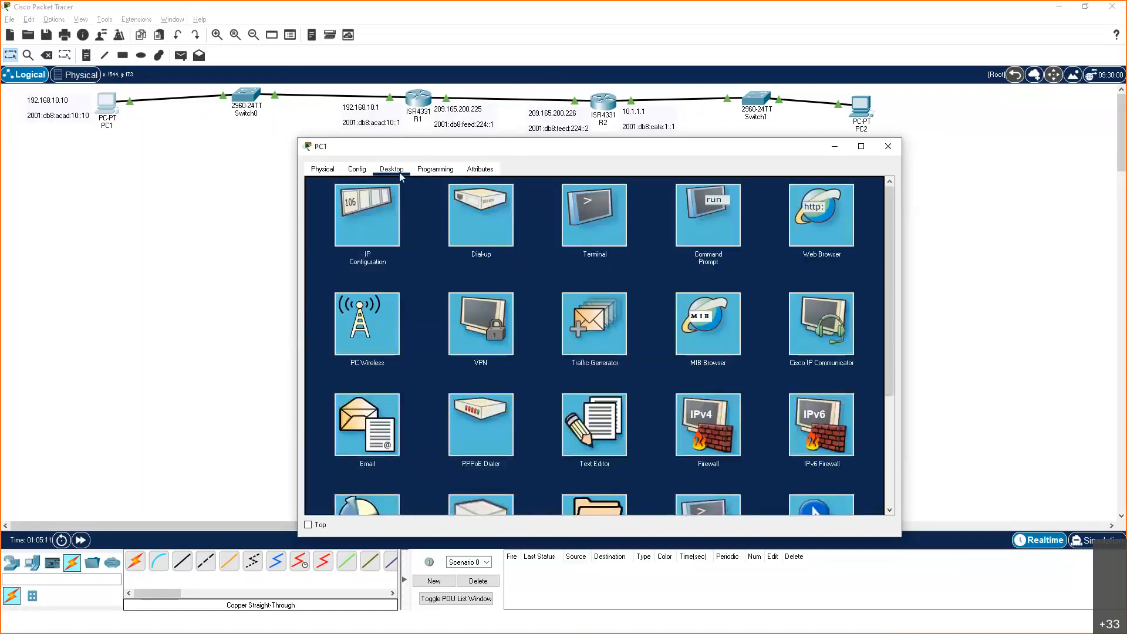
Repeat the ping to 2001:db8:feed:224::1 from PC1's Command Prompt
click(726, 218)
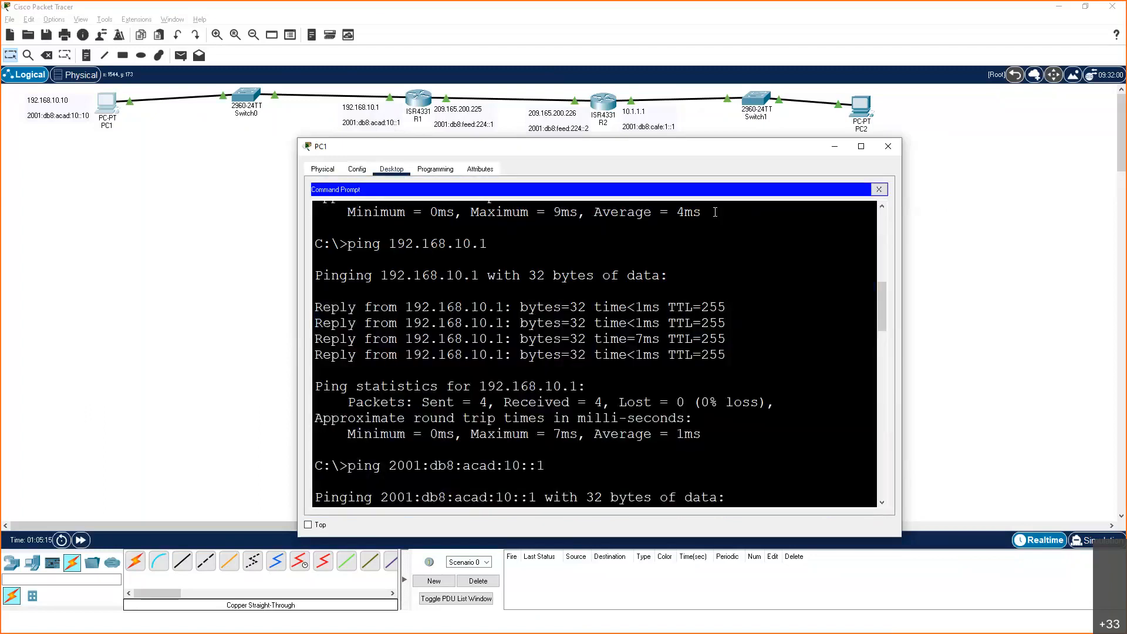
scroll(715, 212, down, 9)
key(Up)
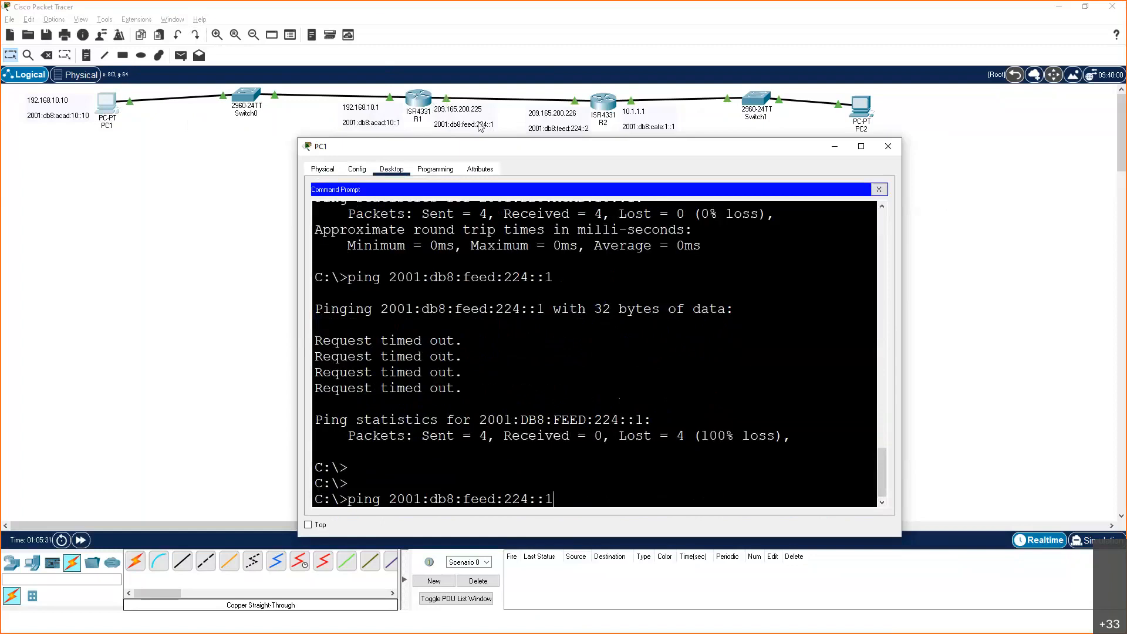
key(Return)
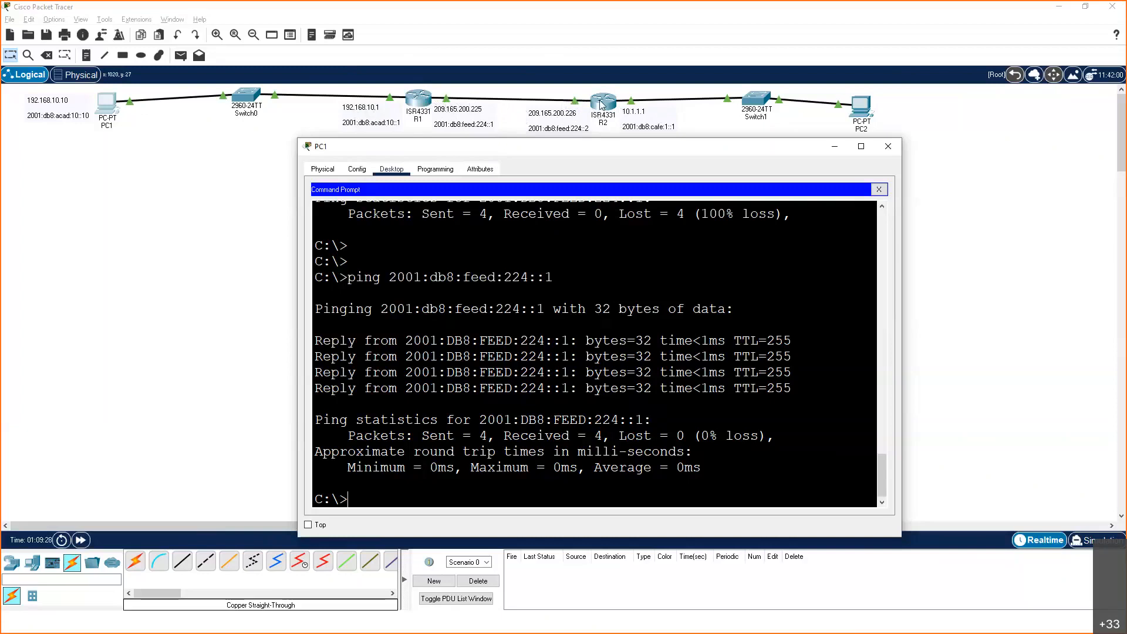
Open PC2's IP Configuration to examine its default gateway fields, moving the device windows clear of the topology labels
drag(401, 144, 366, 184)
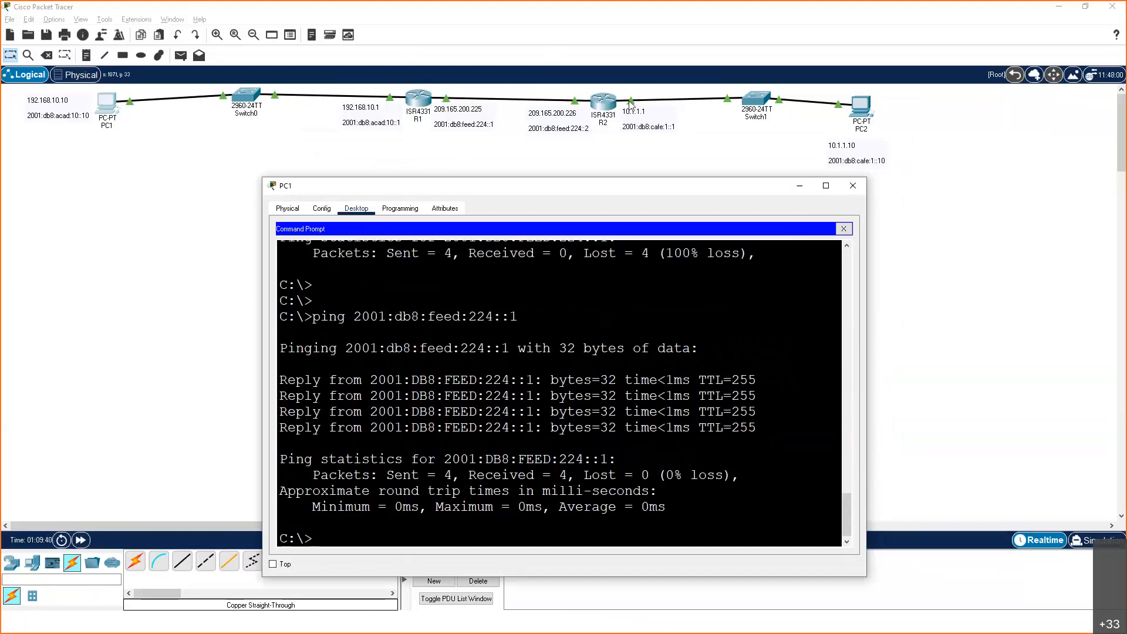
click(865, 99)
click(864, 112)
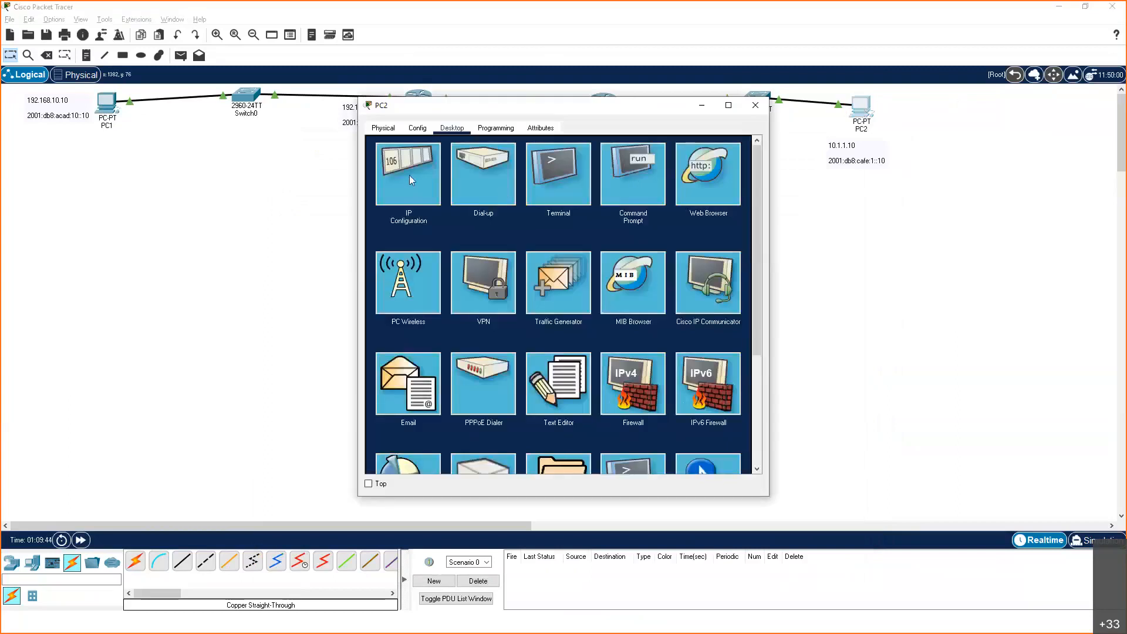
click(410, 175)
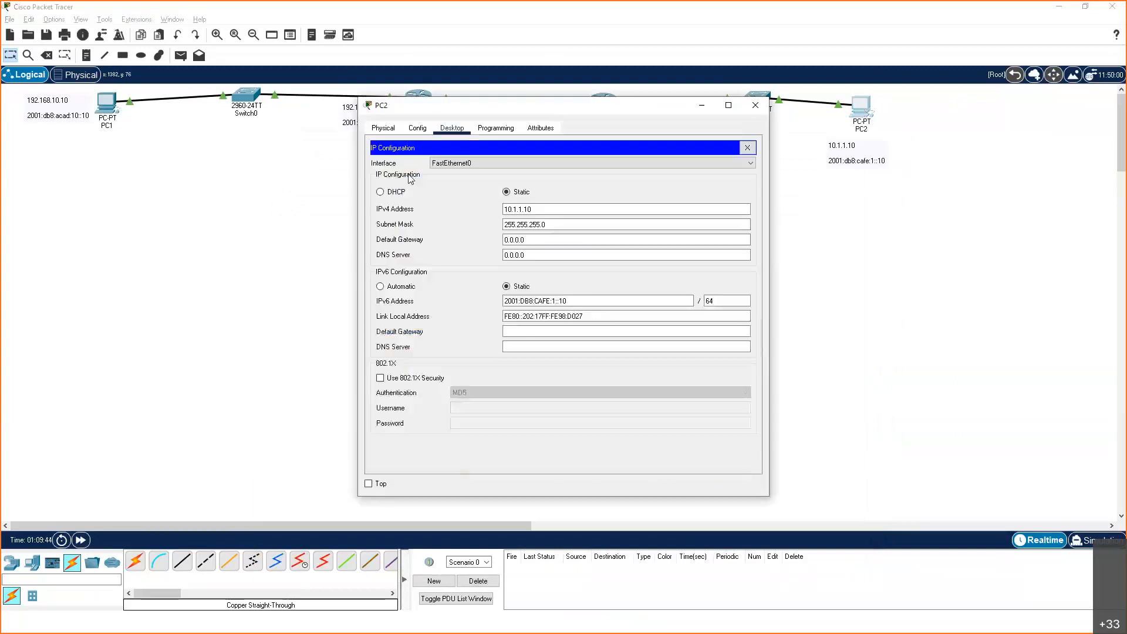
click(513, 240)
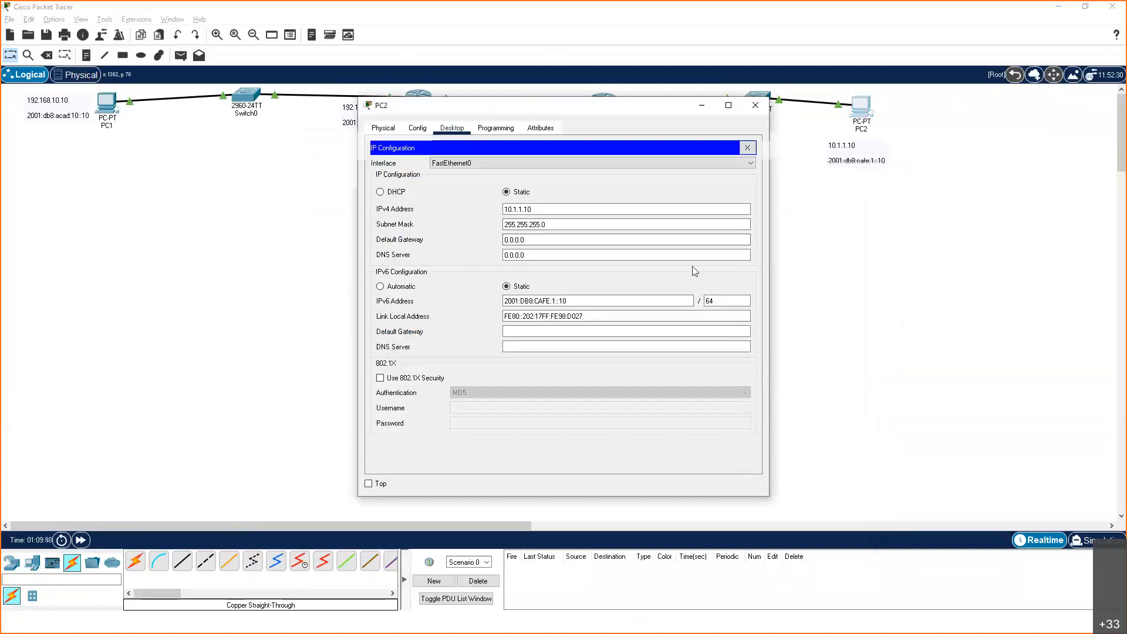
drag(523, 106, 691, 171)
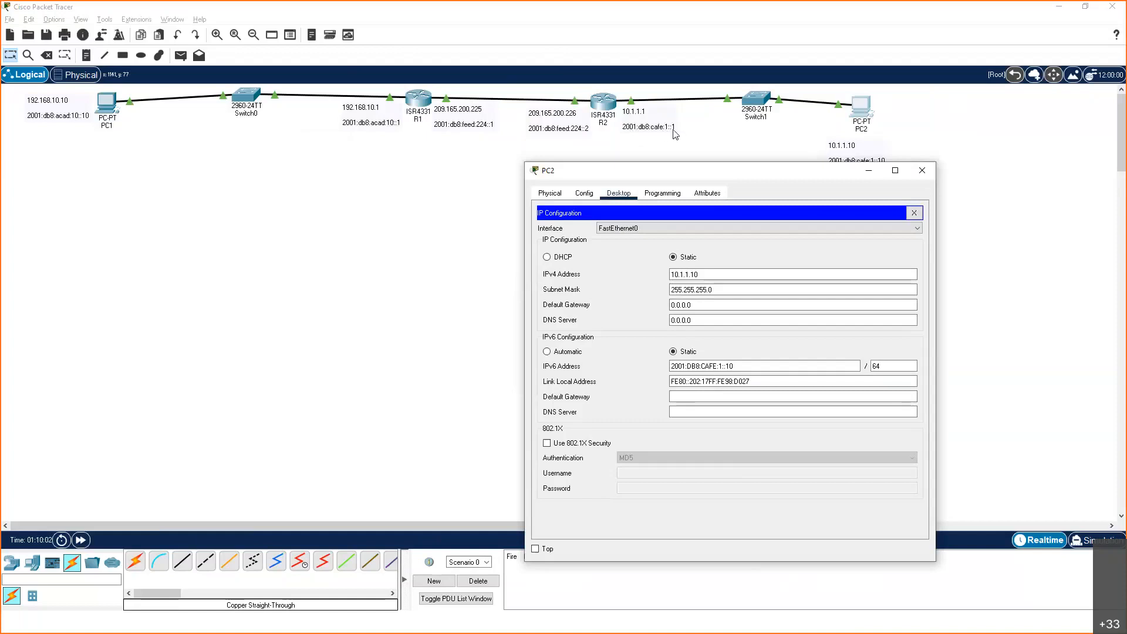
click(705, 399)
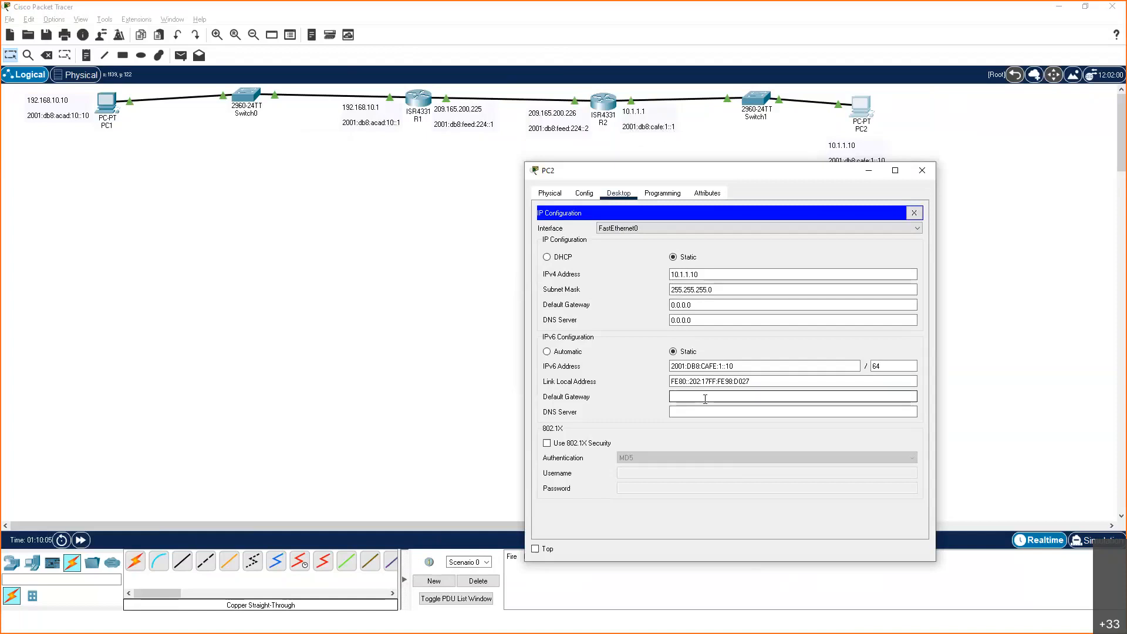
click(693, 383)
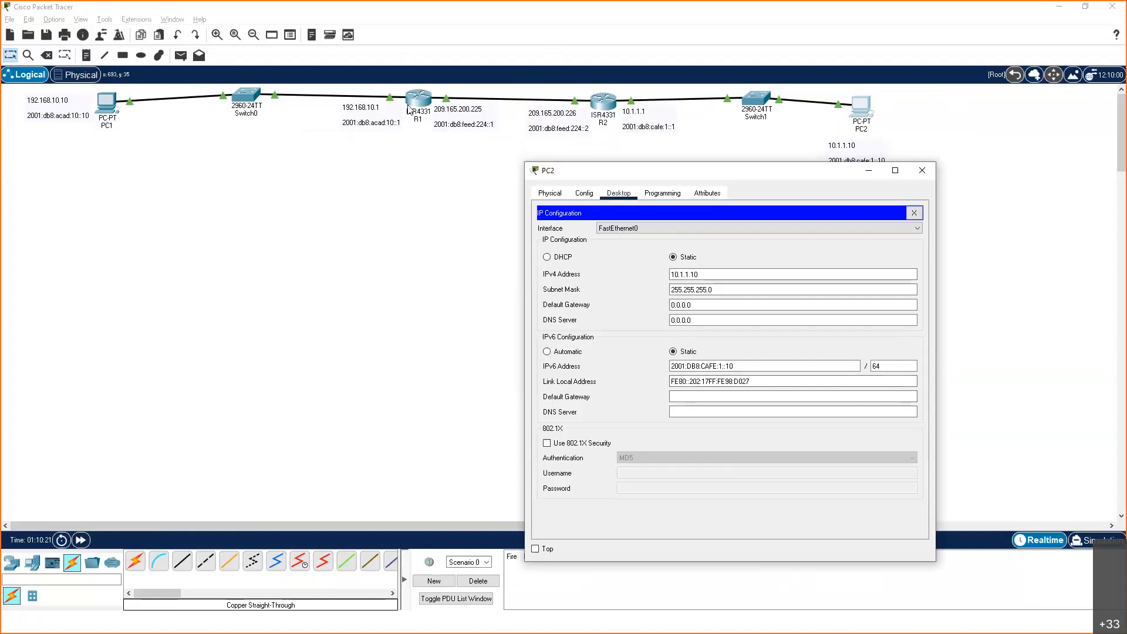
Switch to the PowerPoint slide show and advance two slides from the R1 G0/0/0 interface example
key(alt+Tab)
key(alt+Tab)
key(alt+Tab)
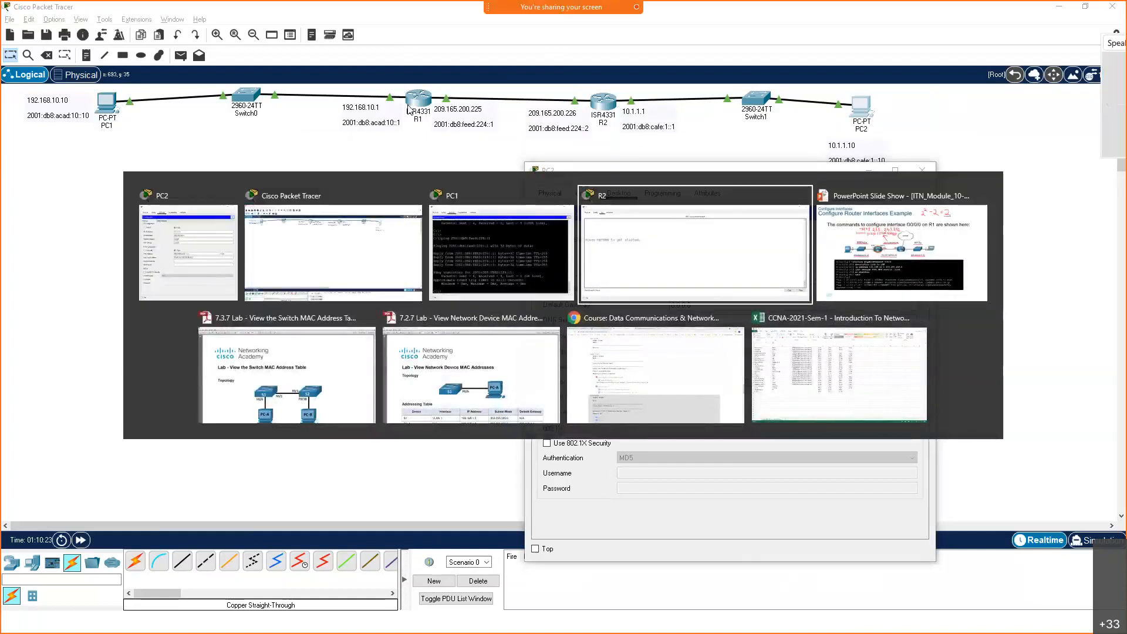
key(alt+Tab)
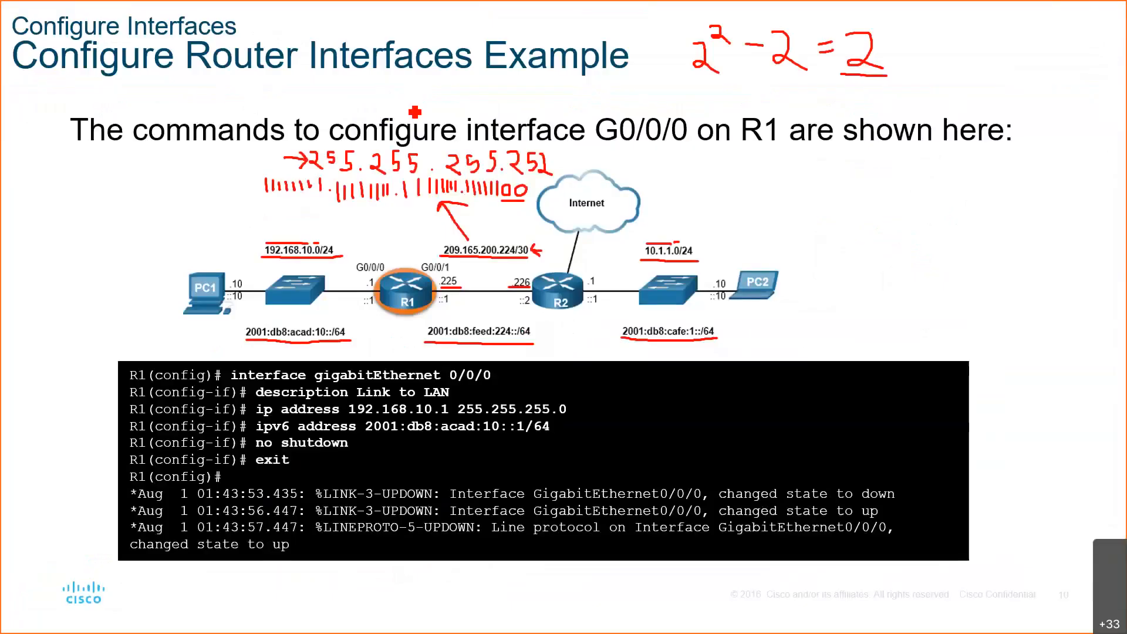
key(Right)
key(Right)
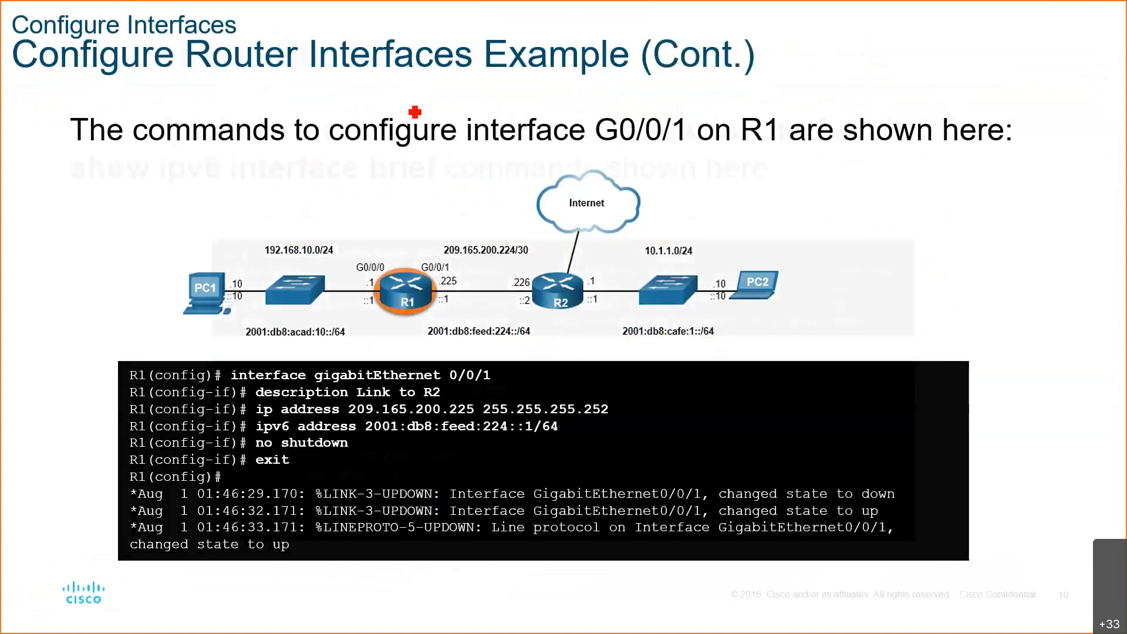